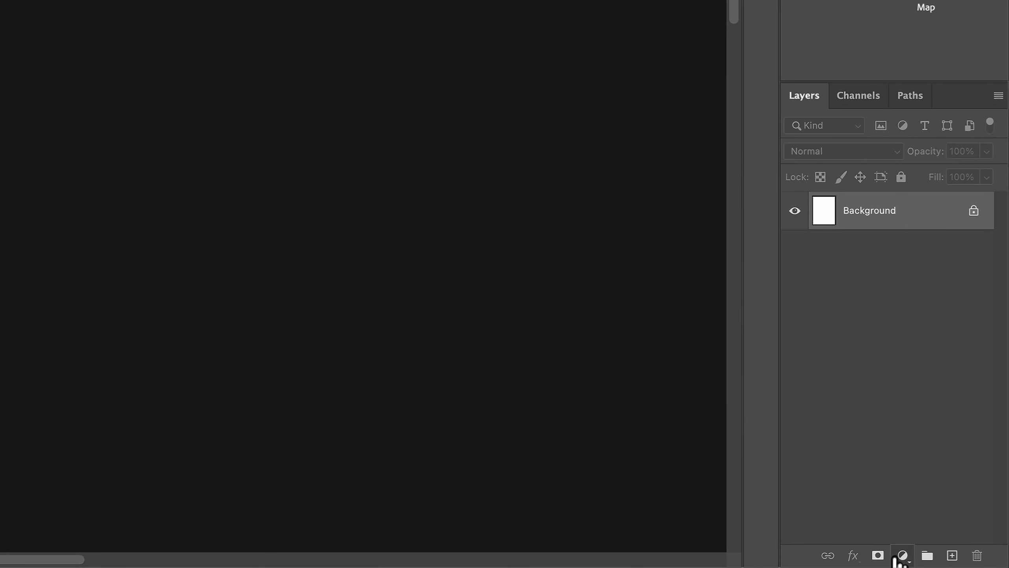
Add a Solid Color fill layer above the Background with the blue colour 015398.
click(902, 556)
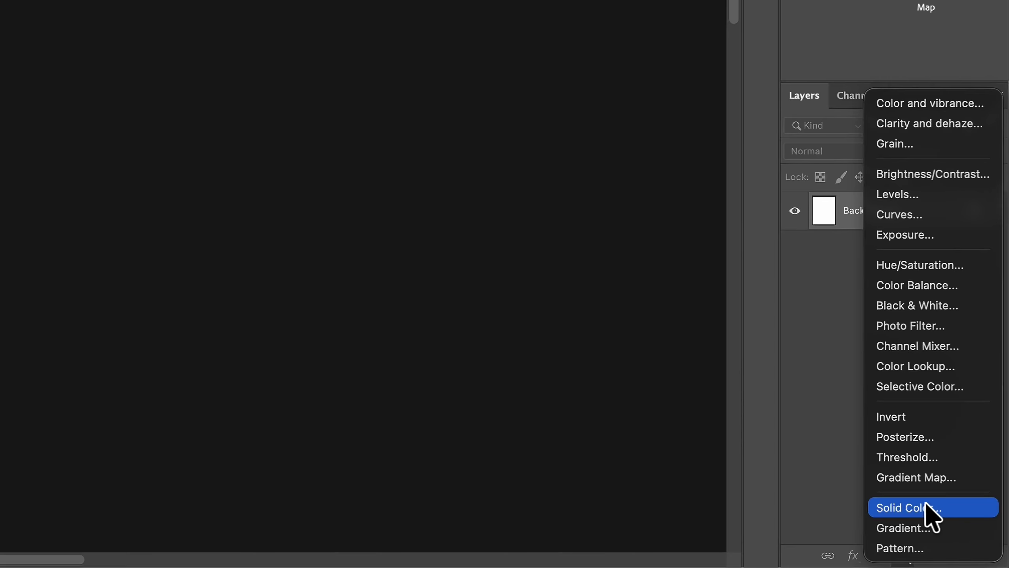
click(953, 513)
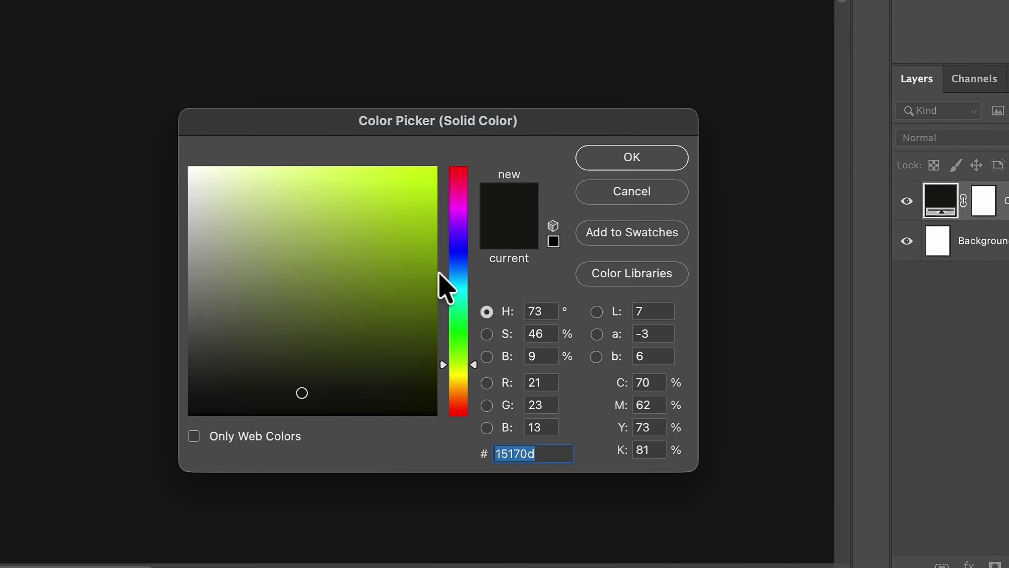
click(459, 263)
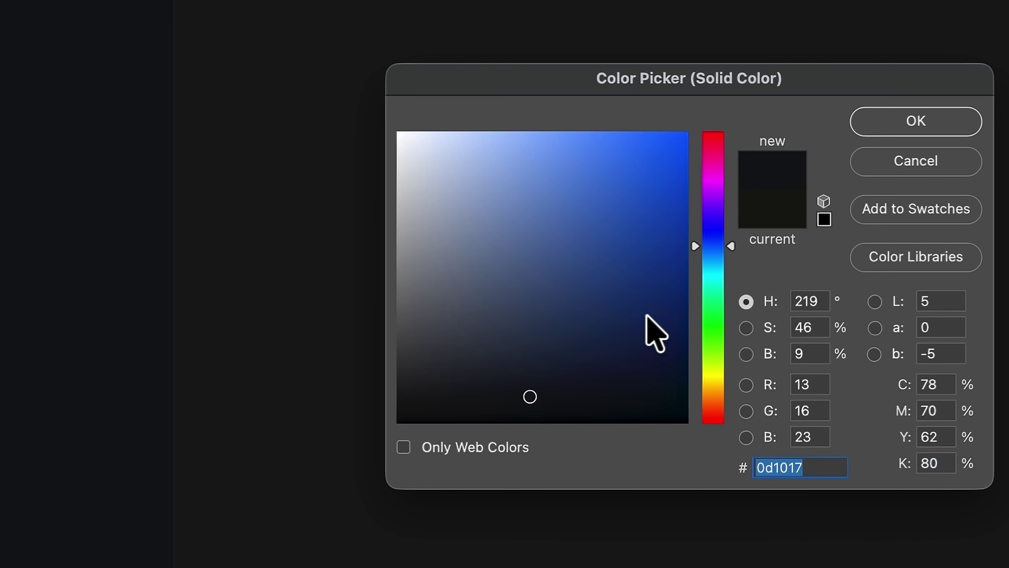
click(679, 274)
drag(679, 274, 685, 248)
drag(733, 250, 733, 255)
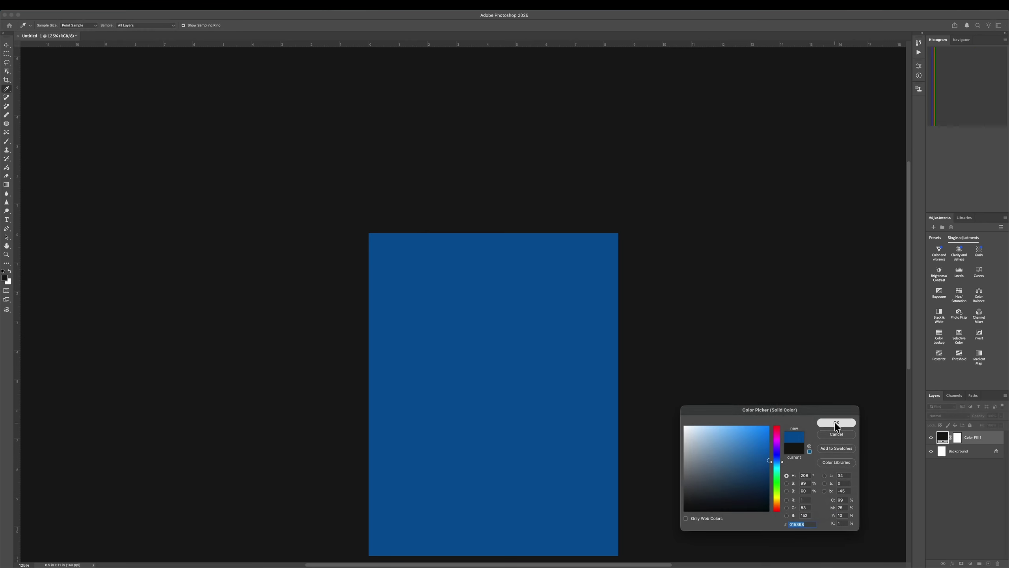
click(836, 423)
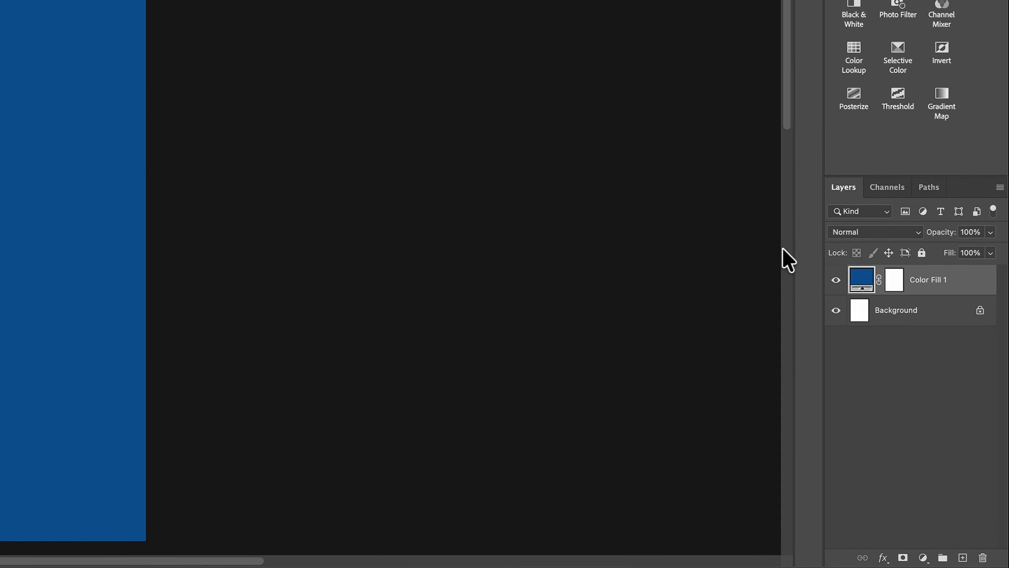
Change the Color Fill 1 layer's colour to the darker blue 034781.
double_click(851, 257)
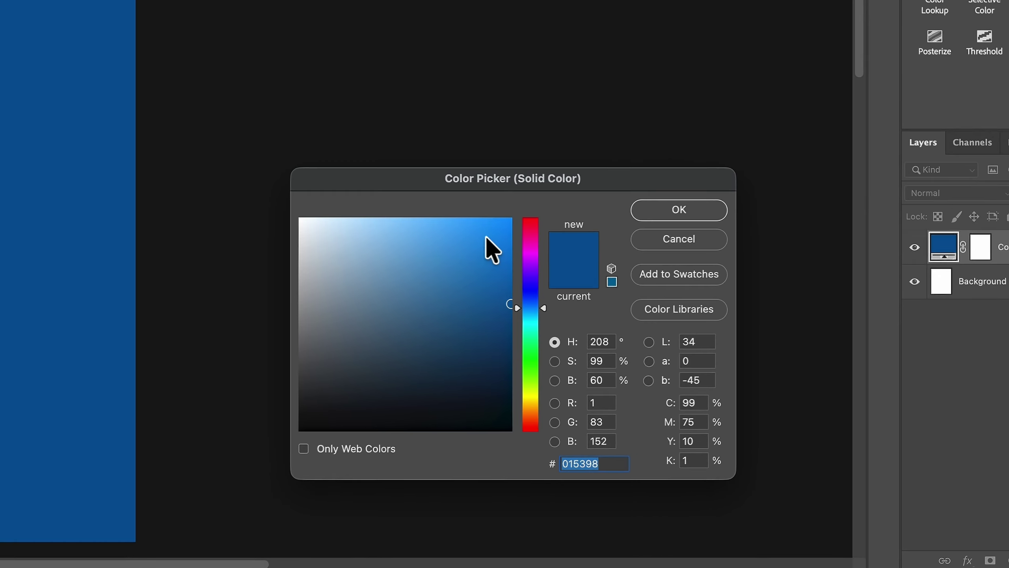
drag(661, 282, 662, 293)
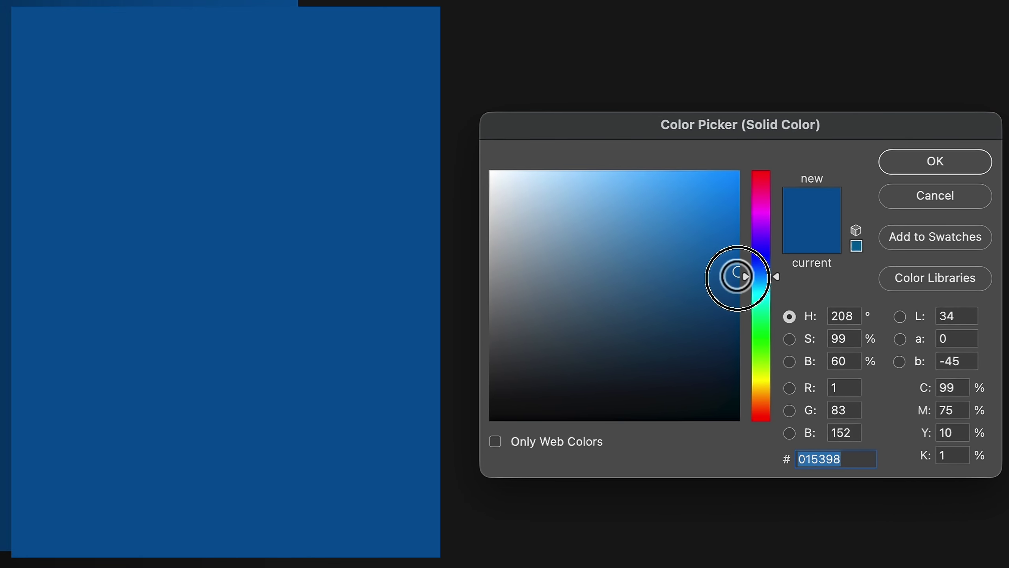
drag(738, 282, 735, 295)
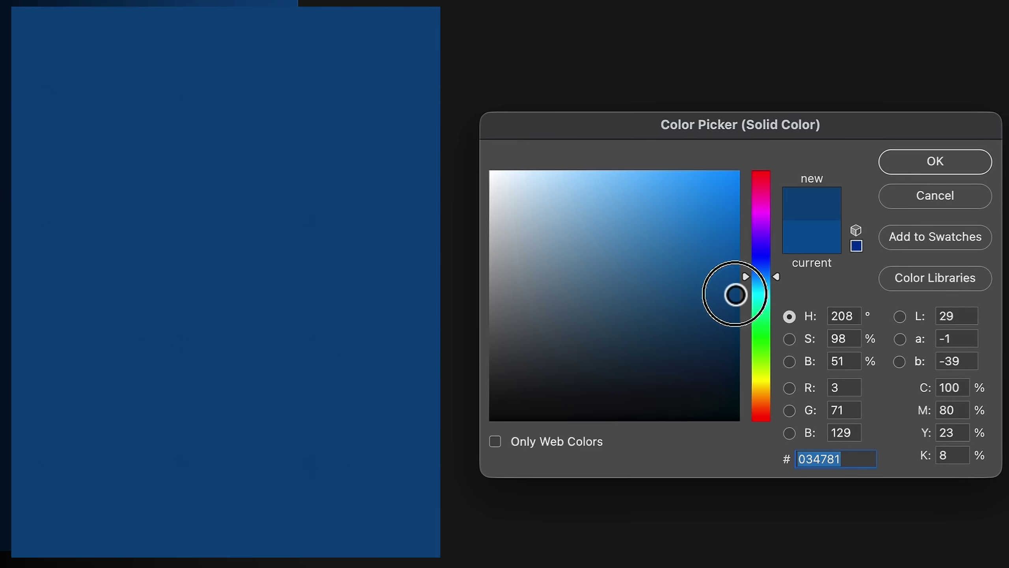
click(958, 159)
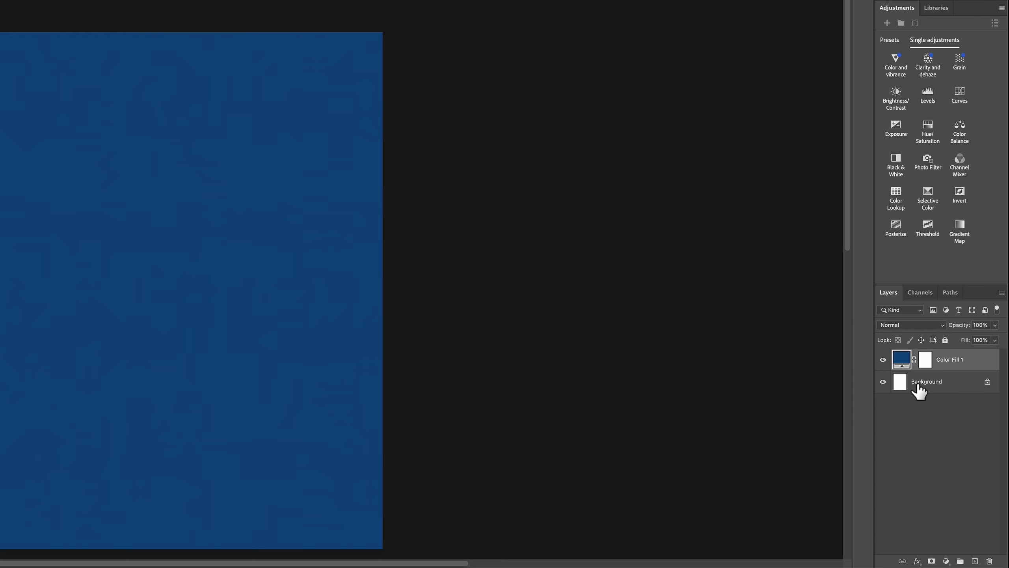
Open the layer style of Color Fill 1 and examine the settings of its stacked gradient overlays.
double_click(979, 366)
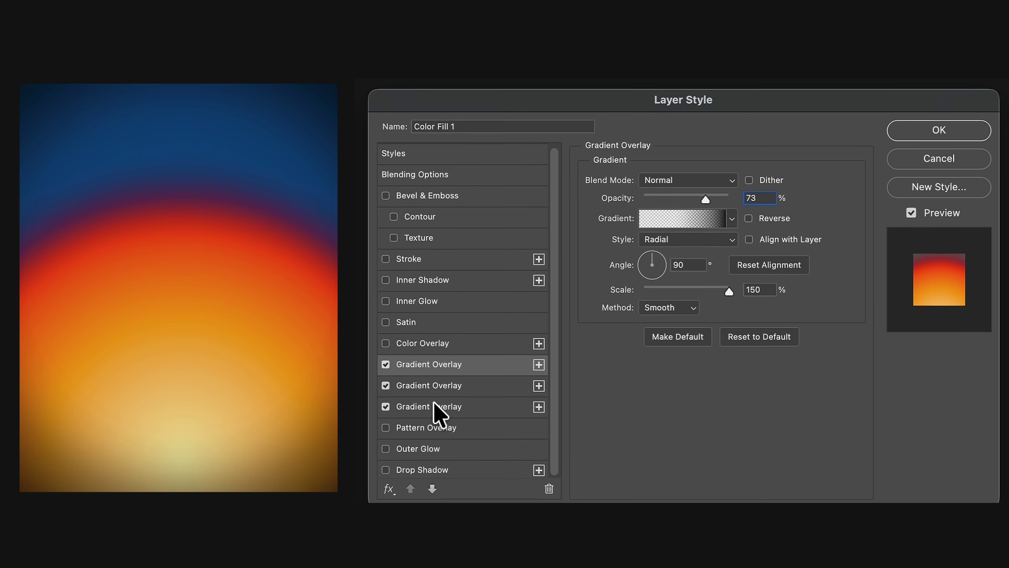
click(433, 403)
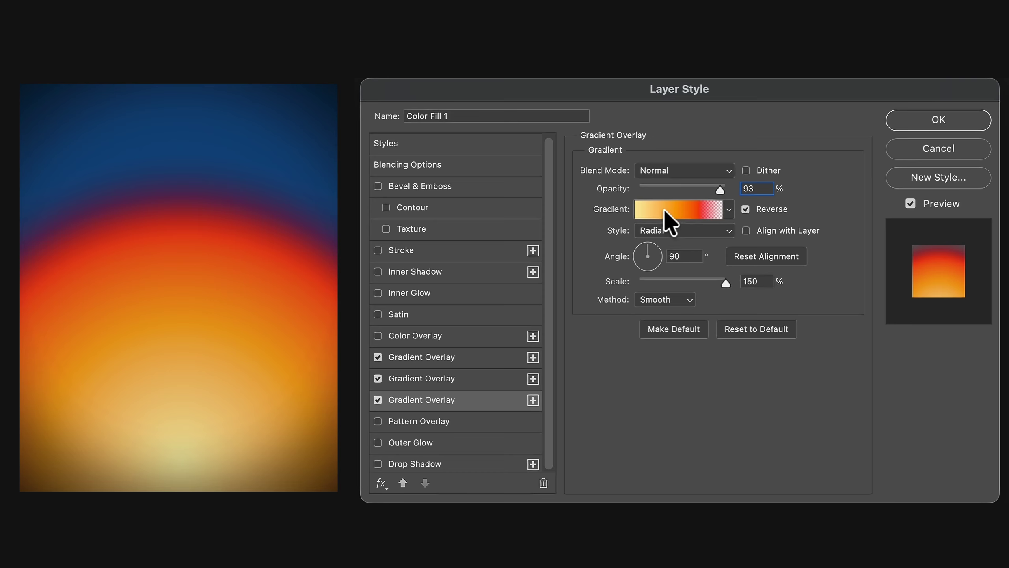
click(417, 378)
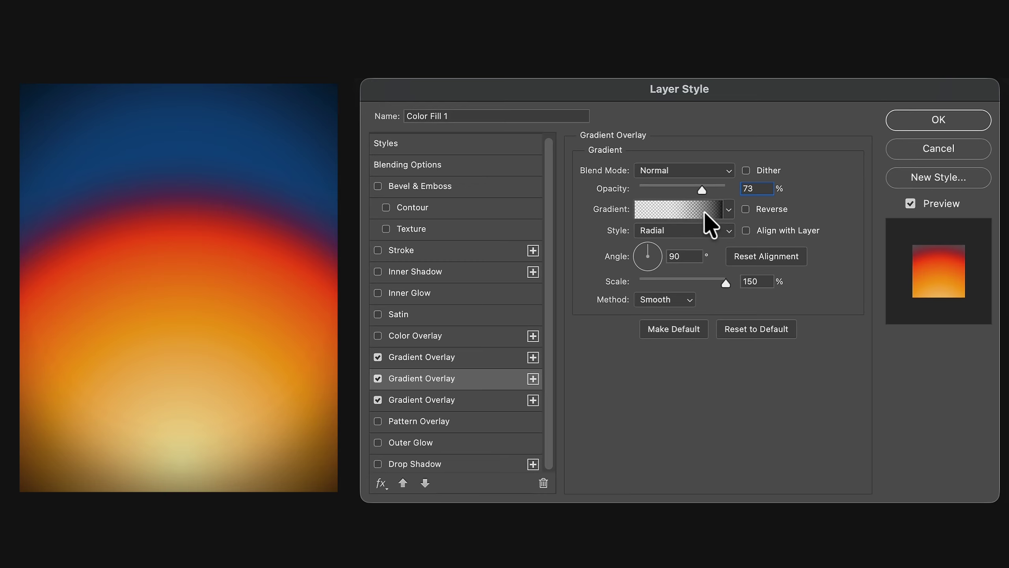
Move the yellow-to-red gradient overlay to the first place in the stack, above both transparent-to-black overlays.
click(434, 401)
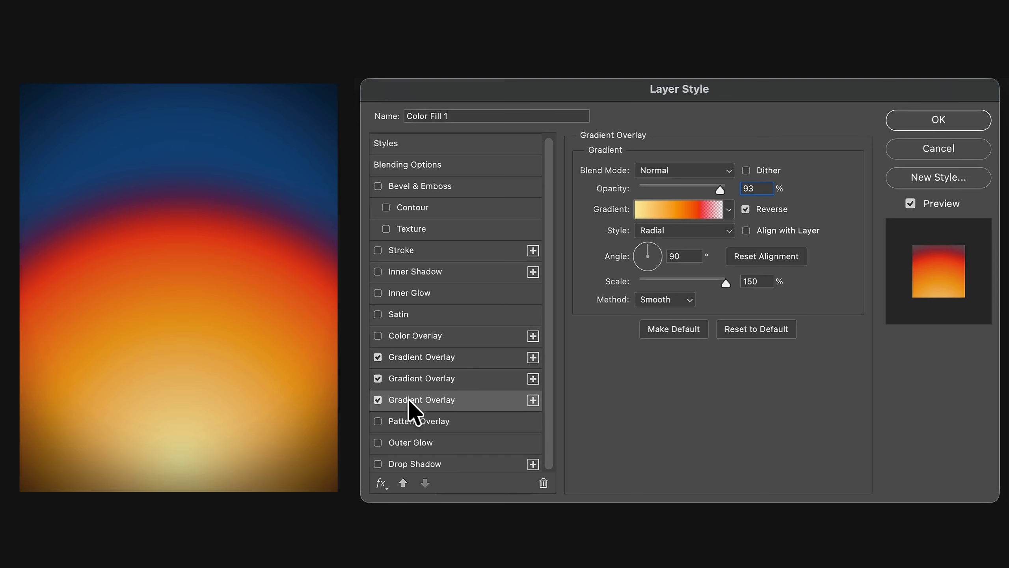
click(403, 484)
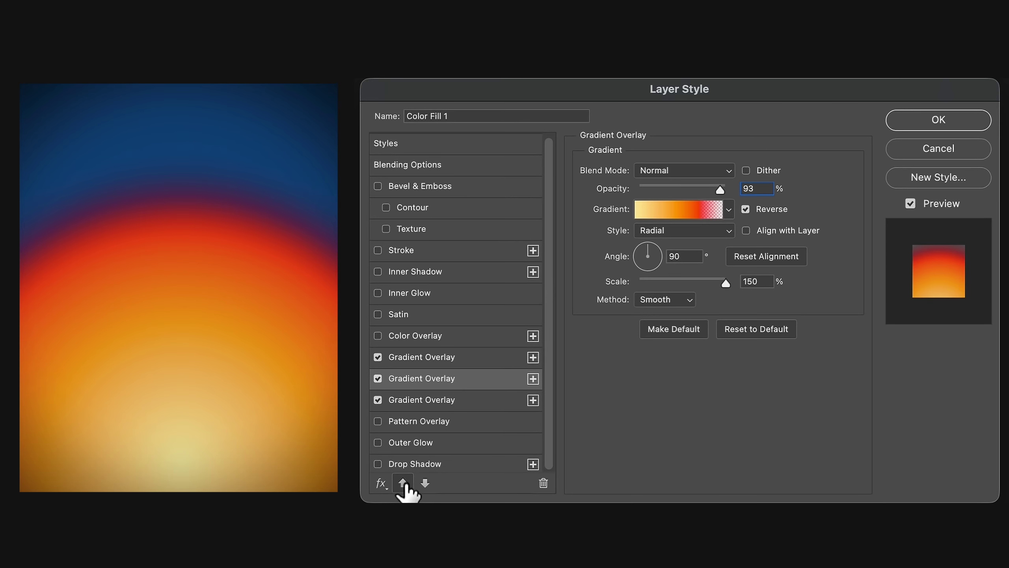
click(403, 483)
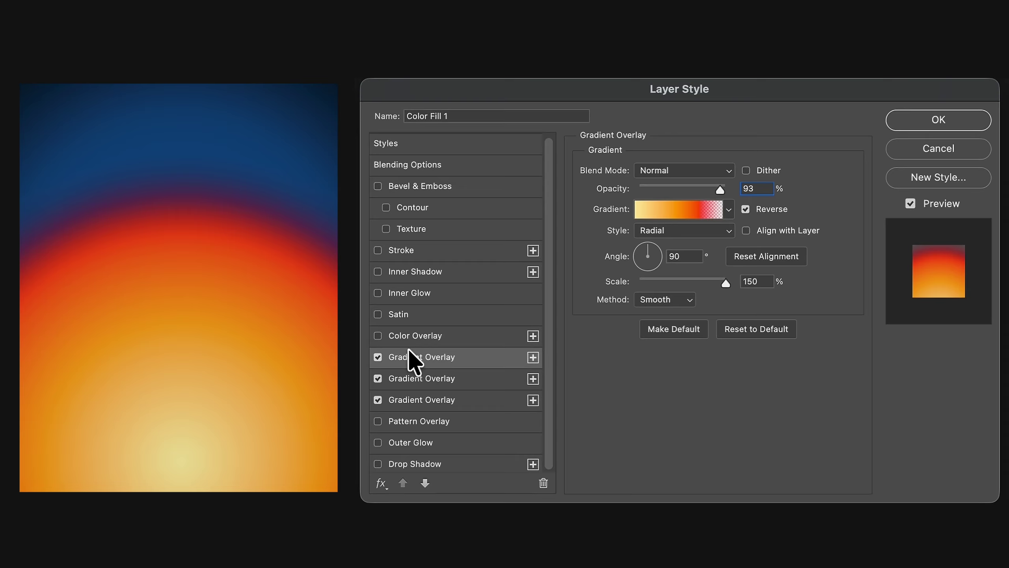
click(424, 482)
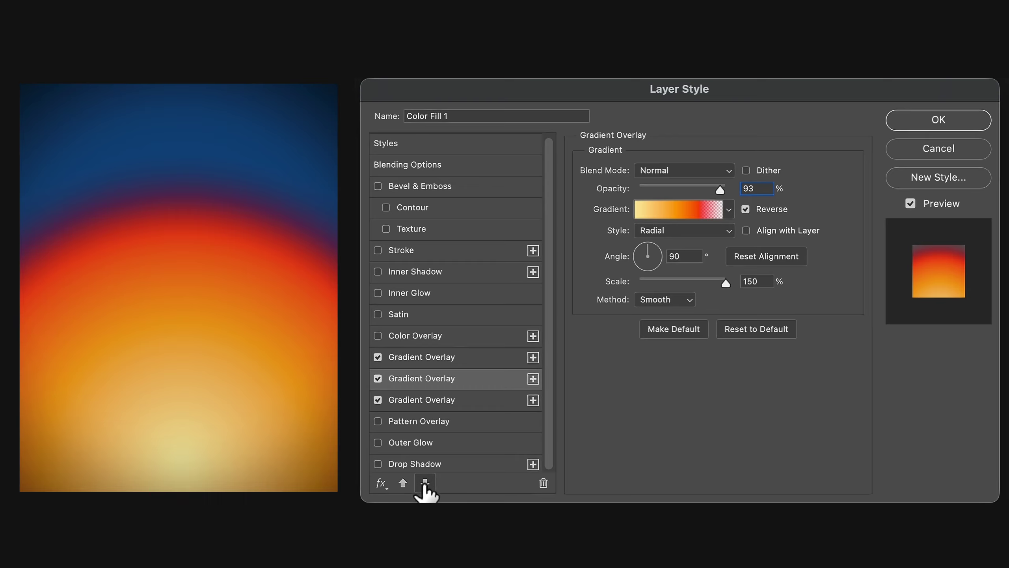
click(403, 482)
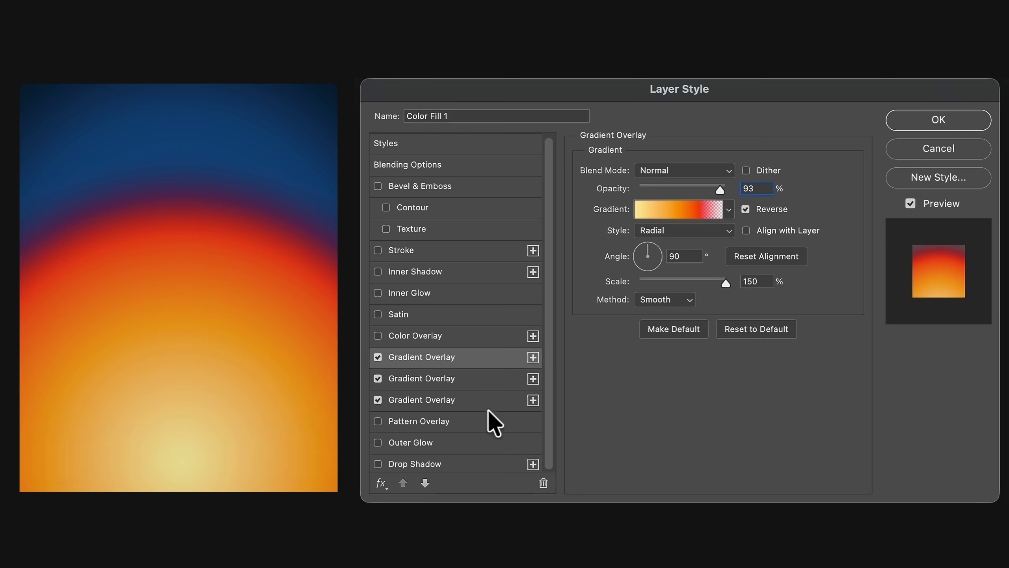
Delete the transparent-to-black gradient overlay directly below the yellow-to-red one.
click(456, 378)
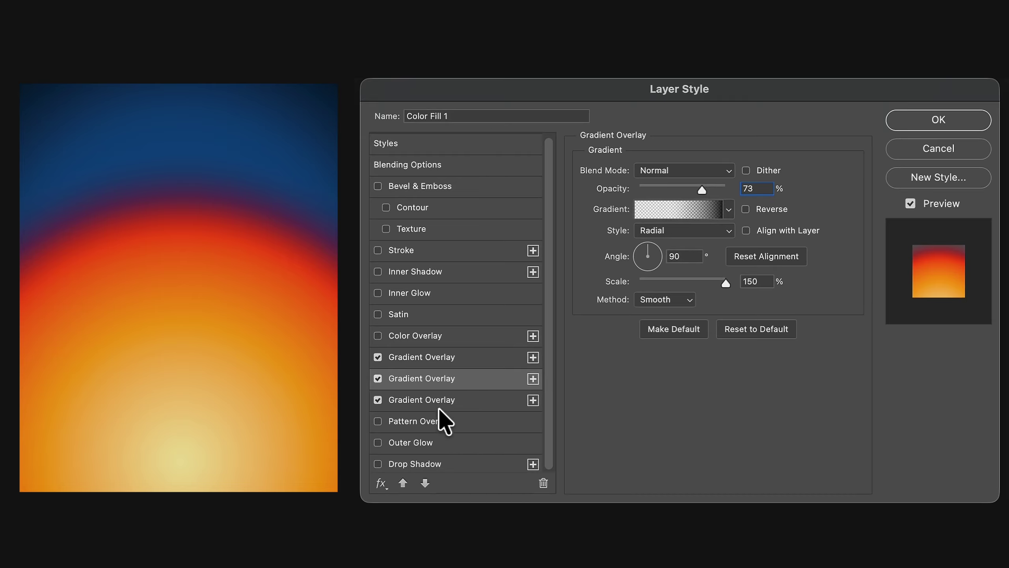
click(543, 482)
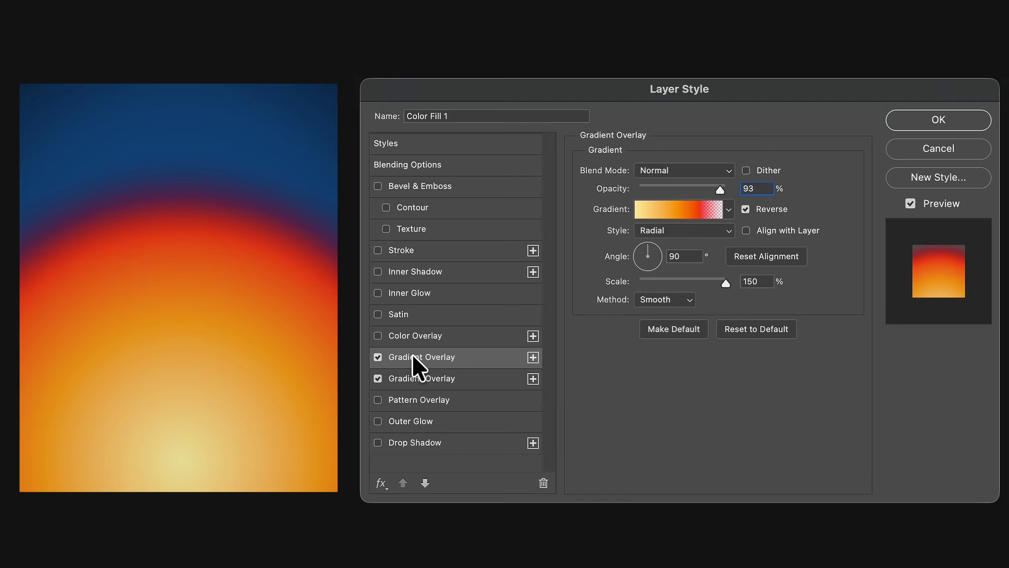
Add several duplicates of the yellow-to-red gradient overlay and review the extended effects list.
click(533, 357)
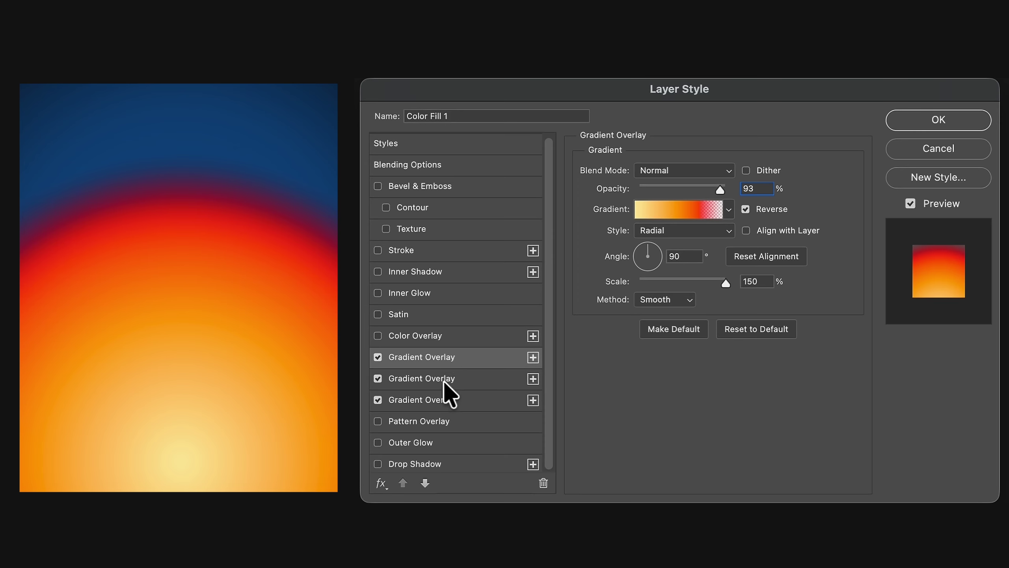
click(533, 357)
click(533, 357)
click(533, 357)
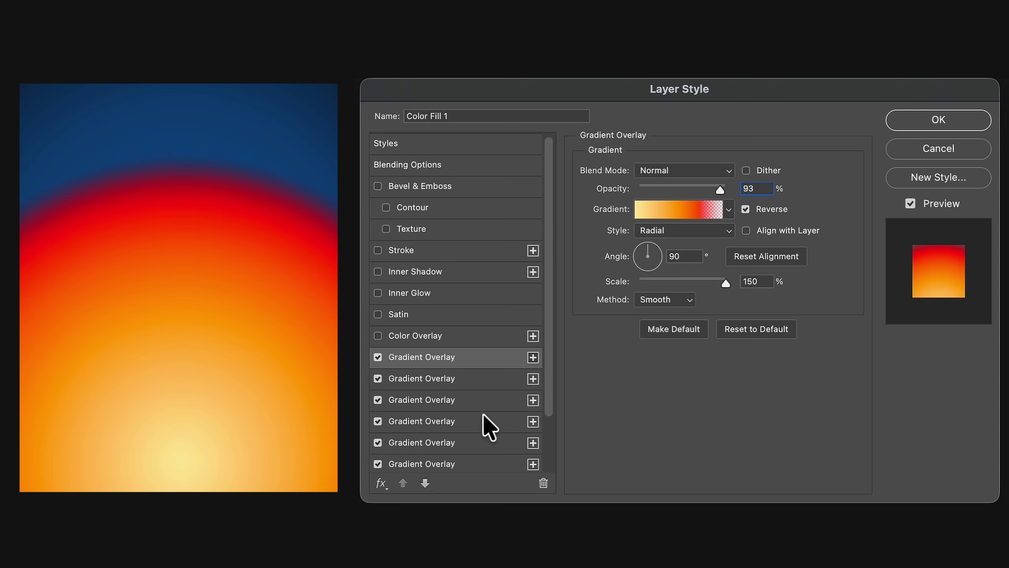
scroll(482, 414, down, 3)
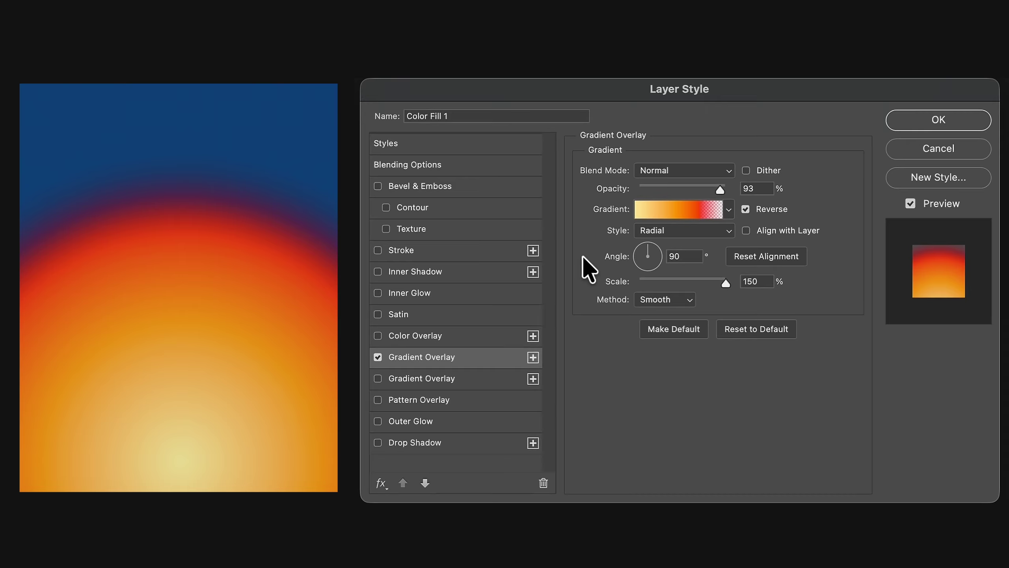
Set the yellow-to-red gradient overlay's scale to 79%, try repositioning it on the canvas, and reset its alignment.
drag(726, 283, 676, 281)
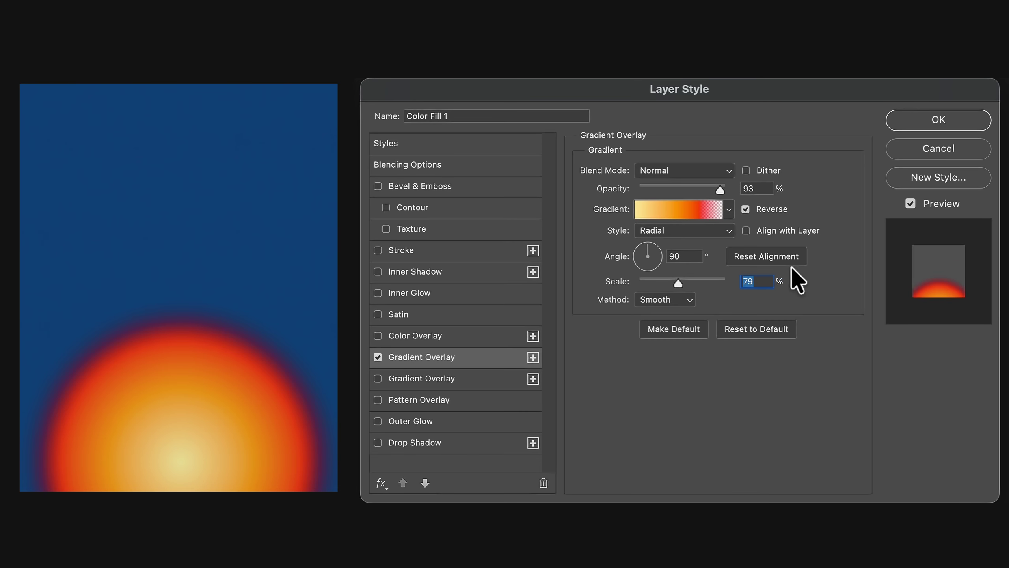
click(791, 254)
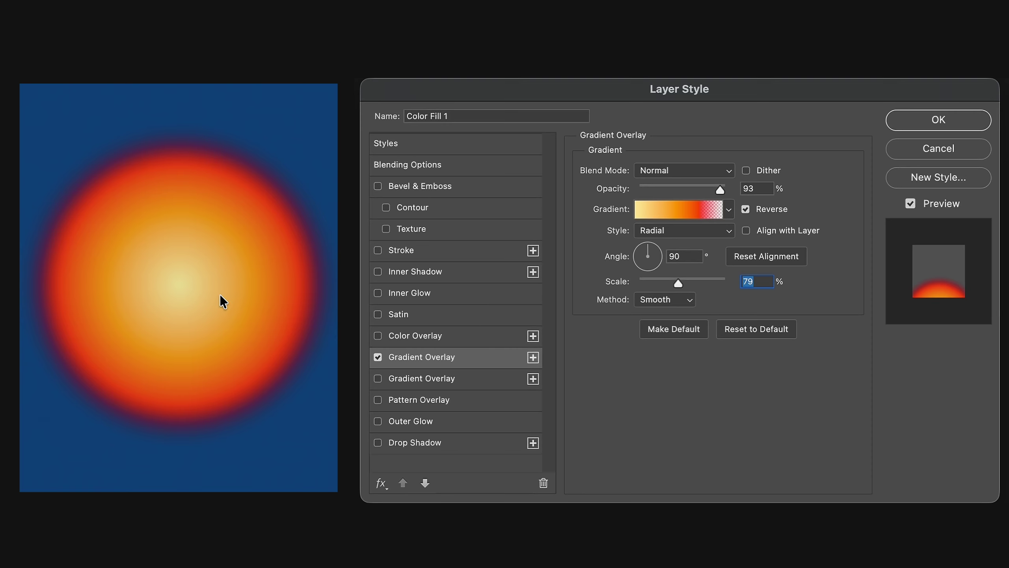
drag(187, 293, 1008, 204)
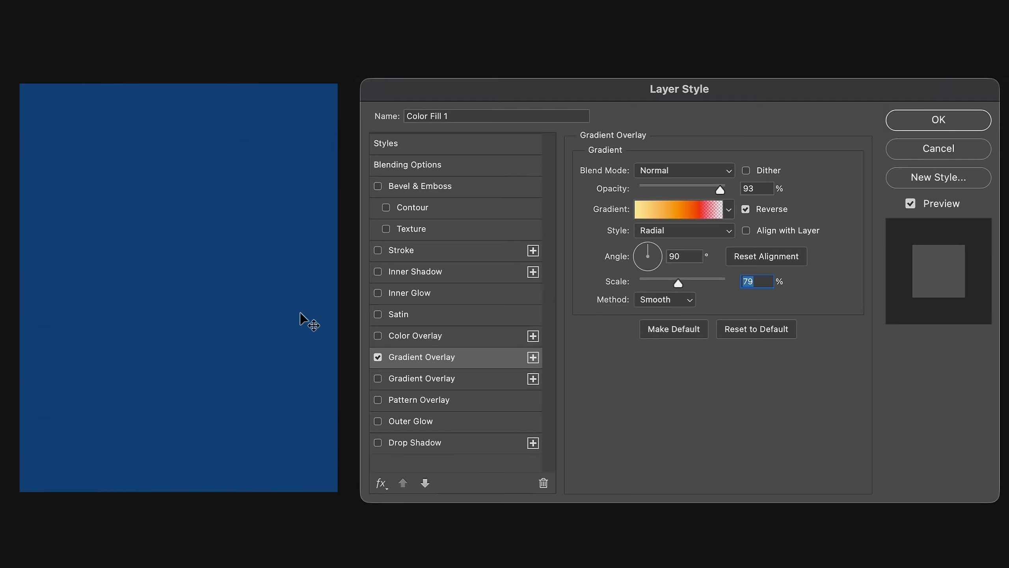
click(763, 256)
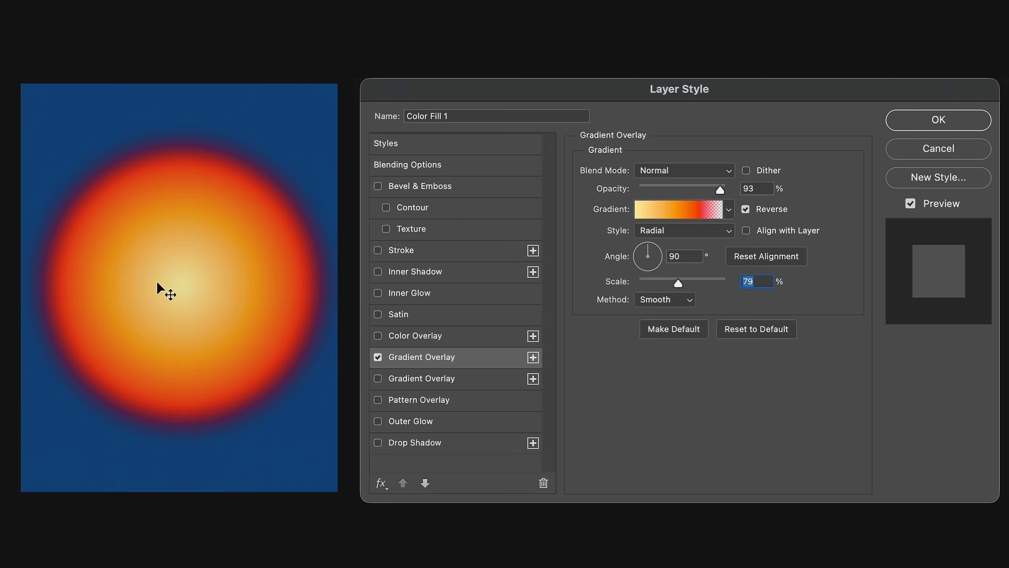
Try the Multiply blend mode on the yellow-to-red gradient overlay and return it to Normal.
click(728, 171)
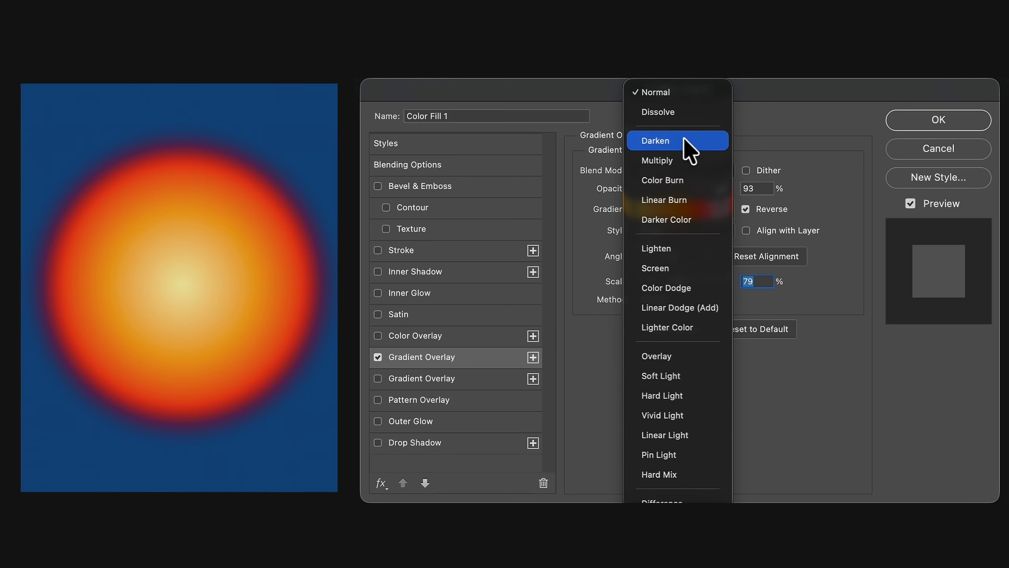
click(676, 160)
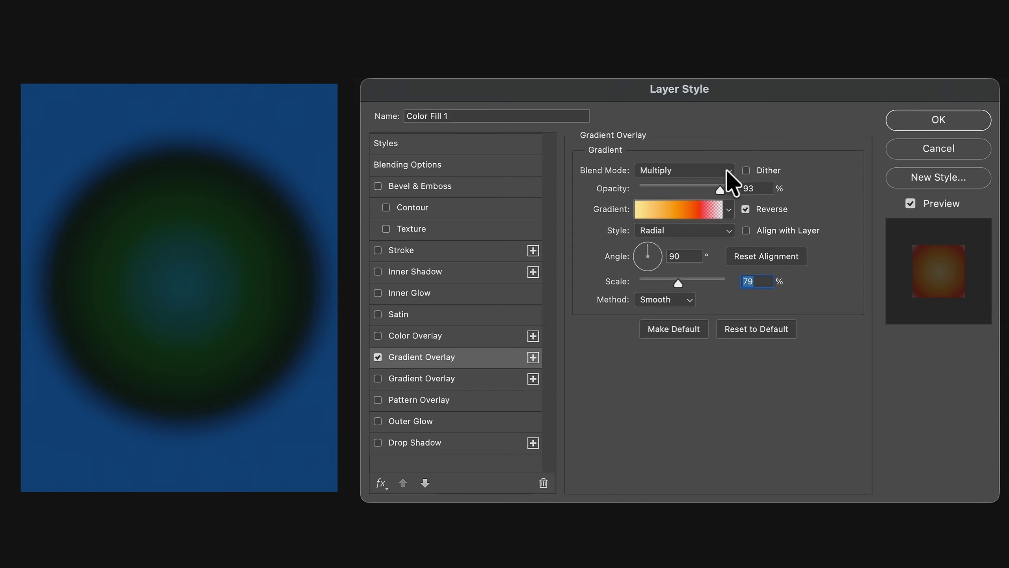
click(725, 169)
click(687, 102)
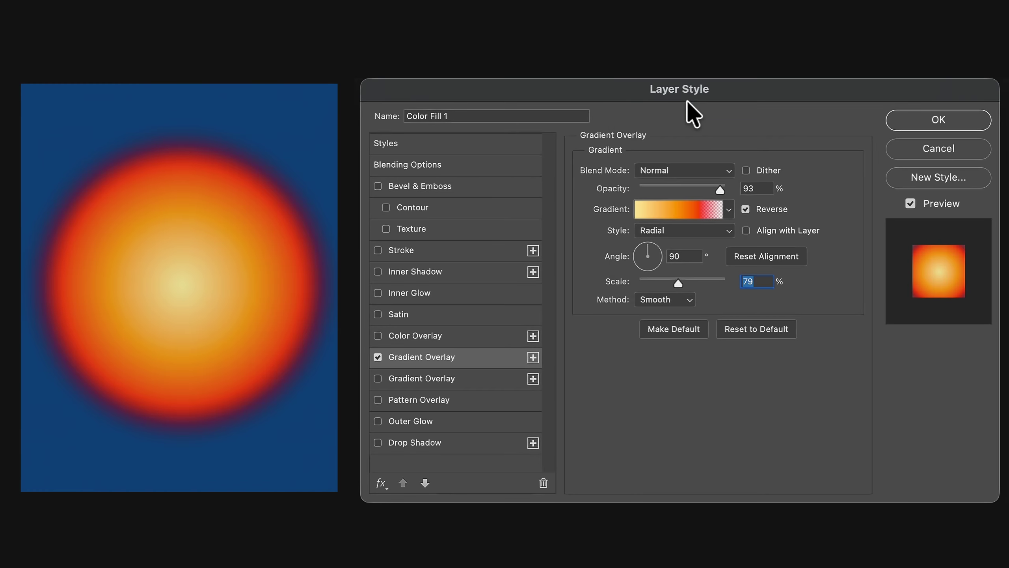
Set the gradient overlay's opacity to 100% and toggle its Reverse option, leaving it enabled.
click(723, 193)
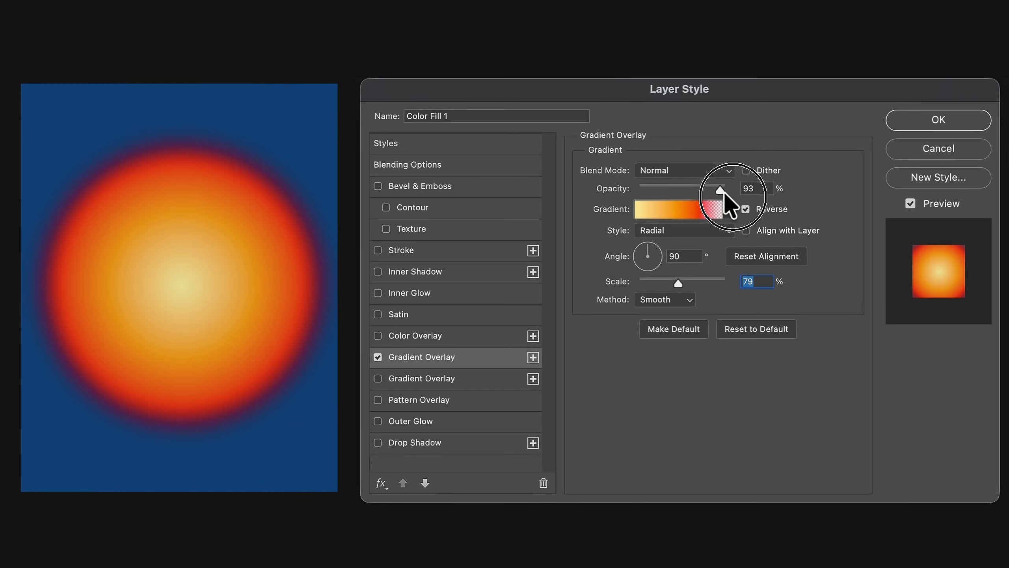
drag(733, 195, 747, 197)
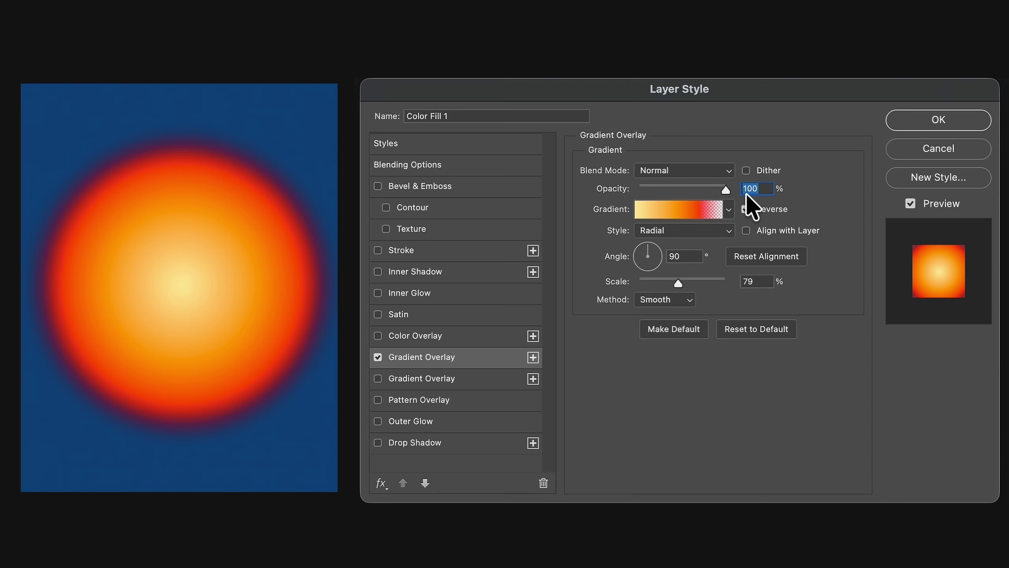
click(746, 208)
click(744, 208)
click(745, 208)
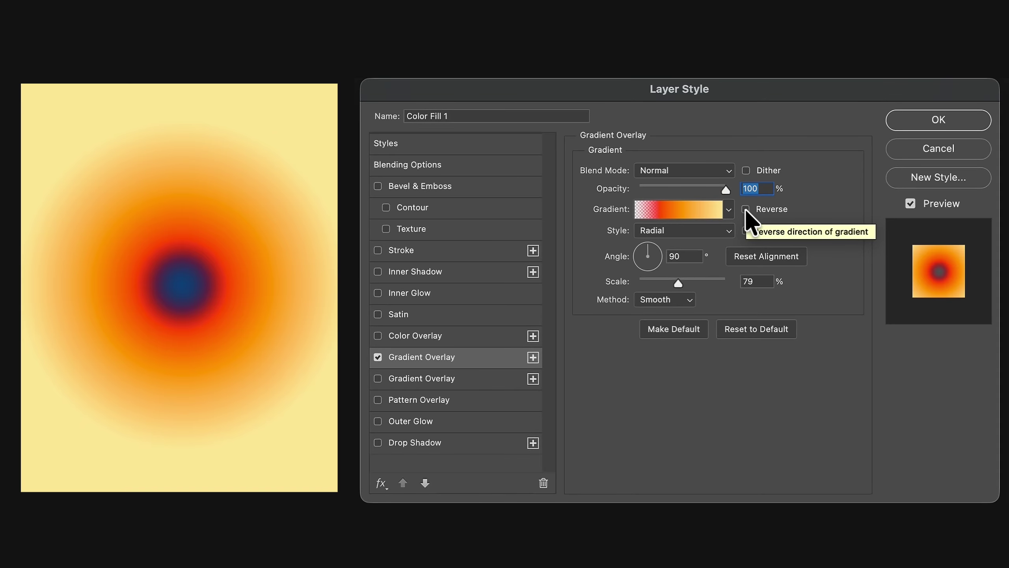
click(745, 208)
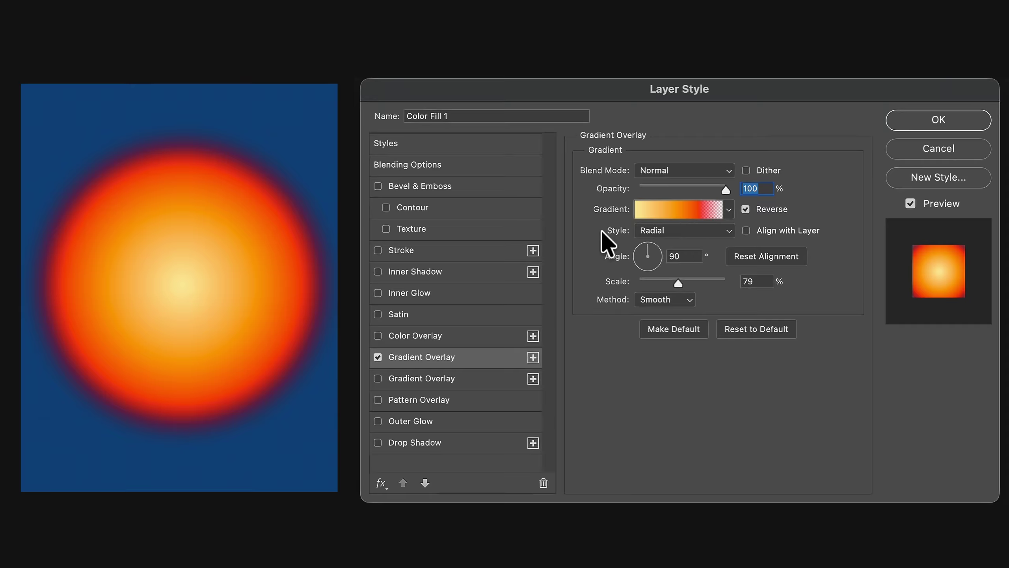
Change the yellow-to-red gradient overlay's style from Radial to Linear.
click(726, 233)
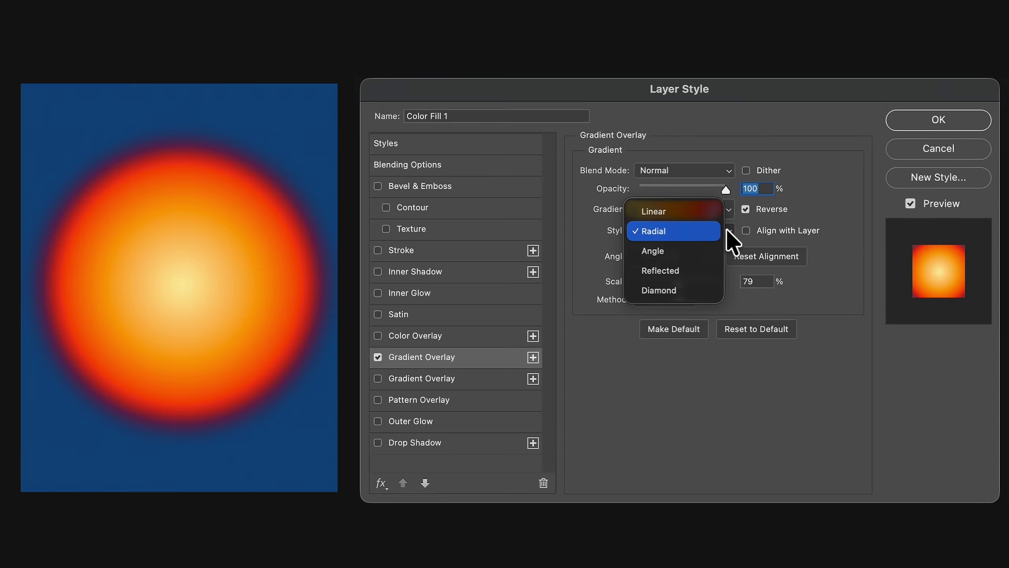
click(666, 209)
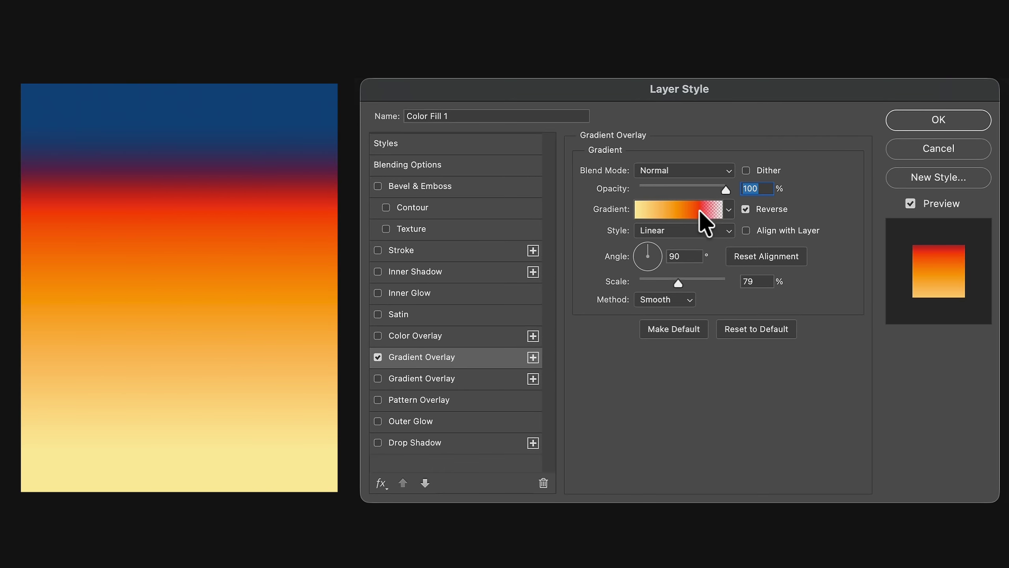
Try different angles on the linear gradient overlay, set the angle to 90°, and apply the layer style.
click(638, 256)
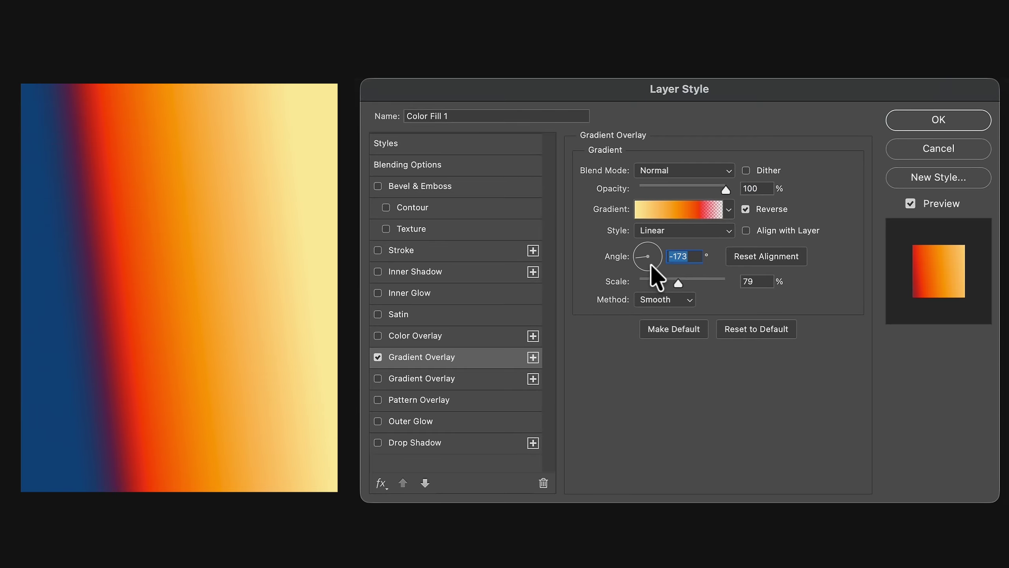
click(655, 254)
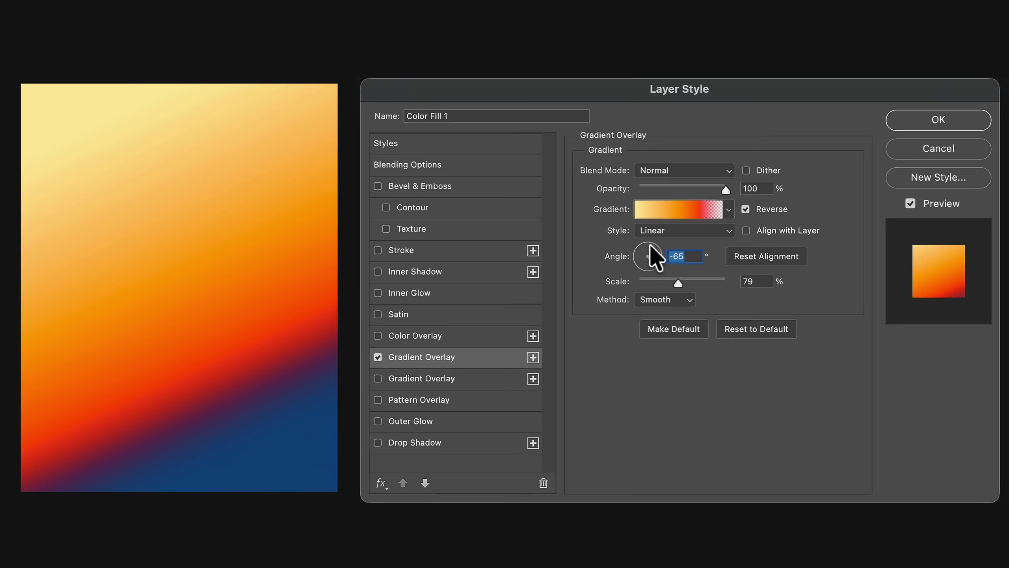
click(651, 243)
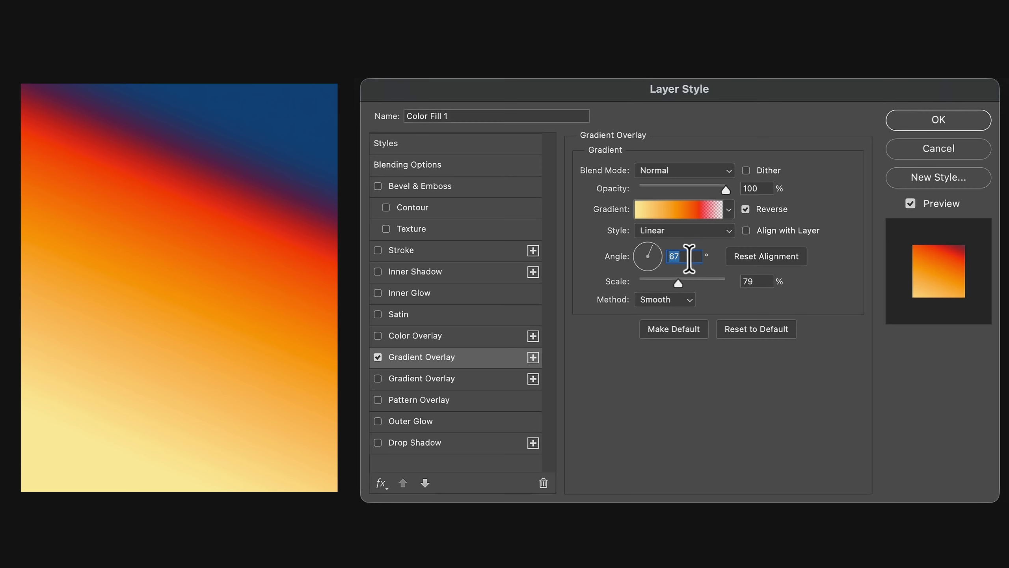
text(90)
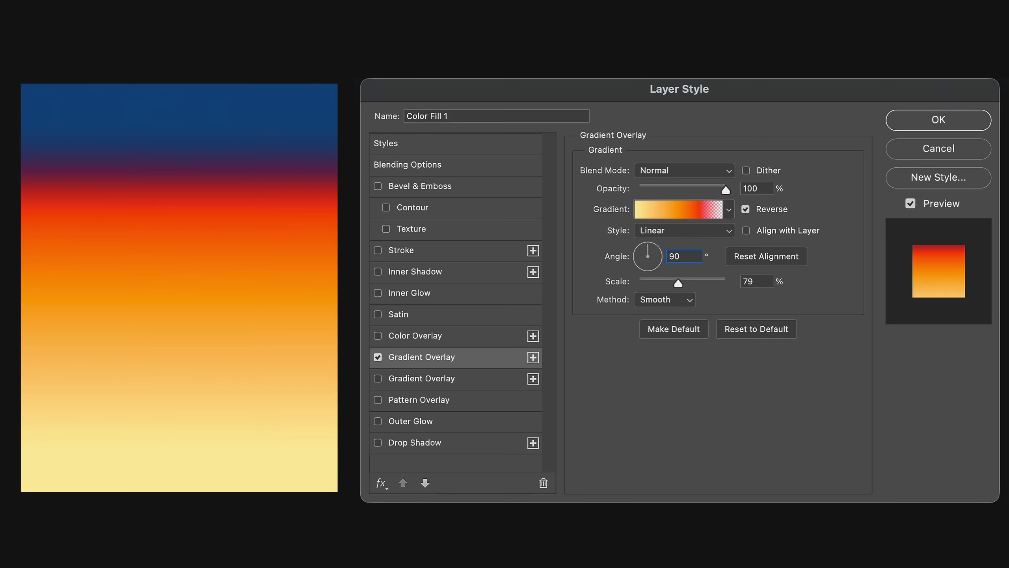
key(Return)
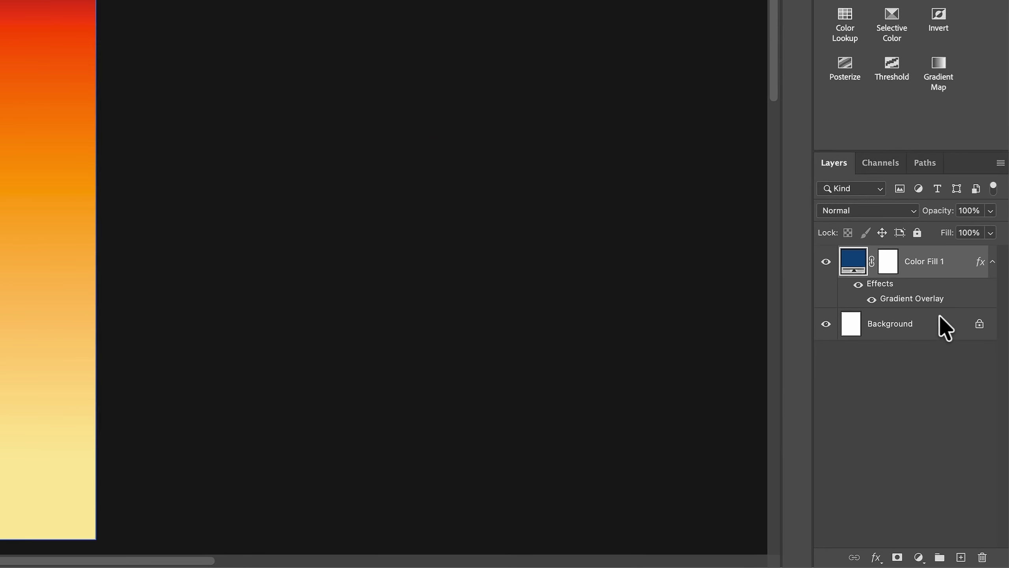
Open and close the gradient overlay's settings, and collapse and re-expand the effects list of Color Fill 1.
double_click(914, 299)
key(Return)
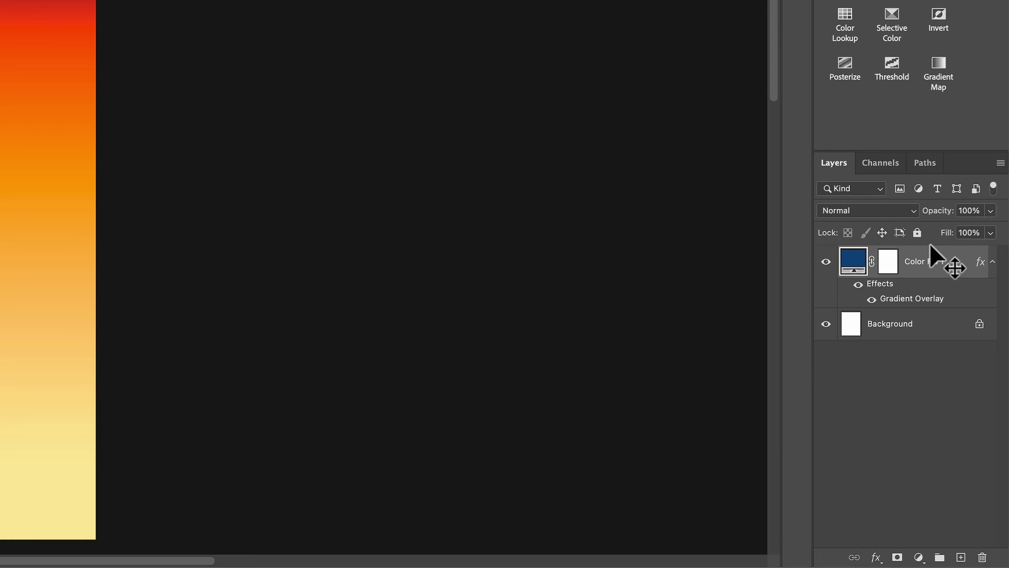
click(990, 267)
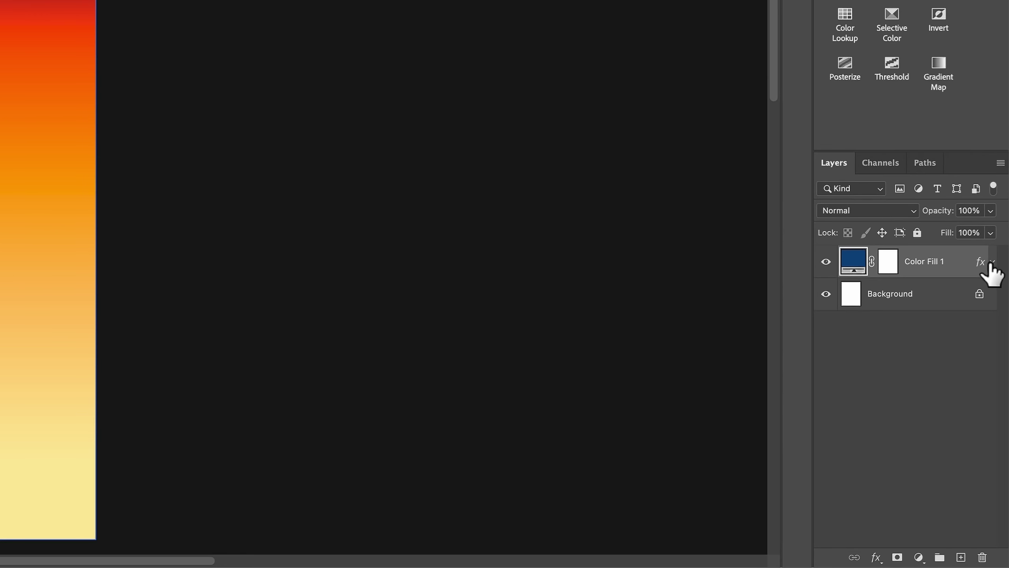
click(992, 266)
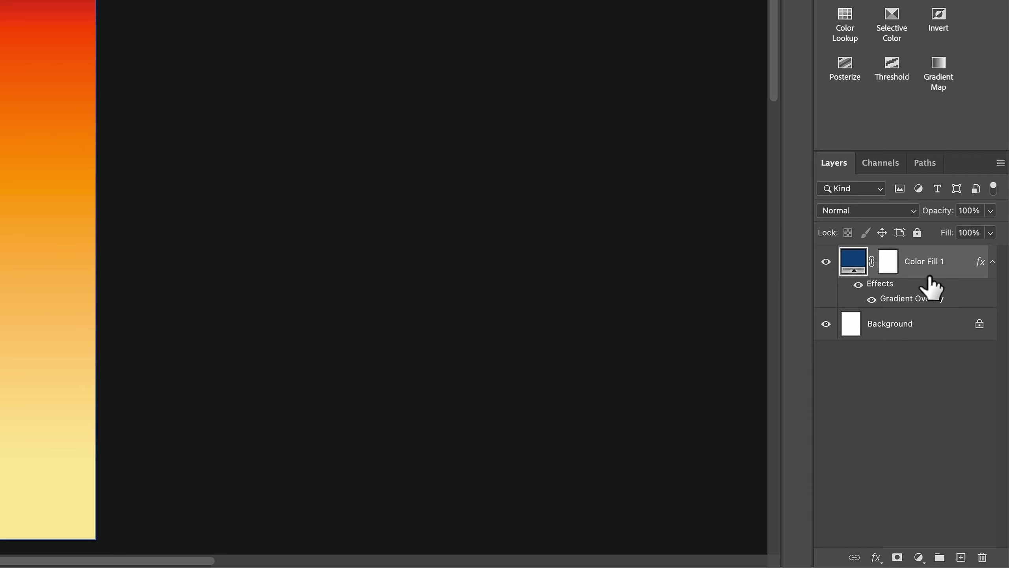
Reopen the gradient overlay settings of Color Fill 1 and change the gradient style to Angle.
double_click(918, 299)
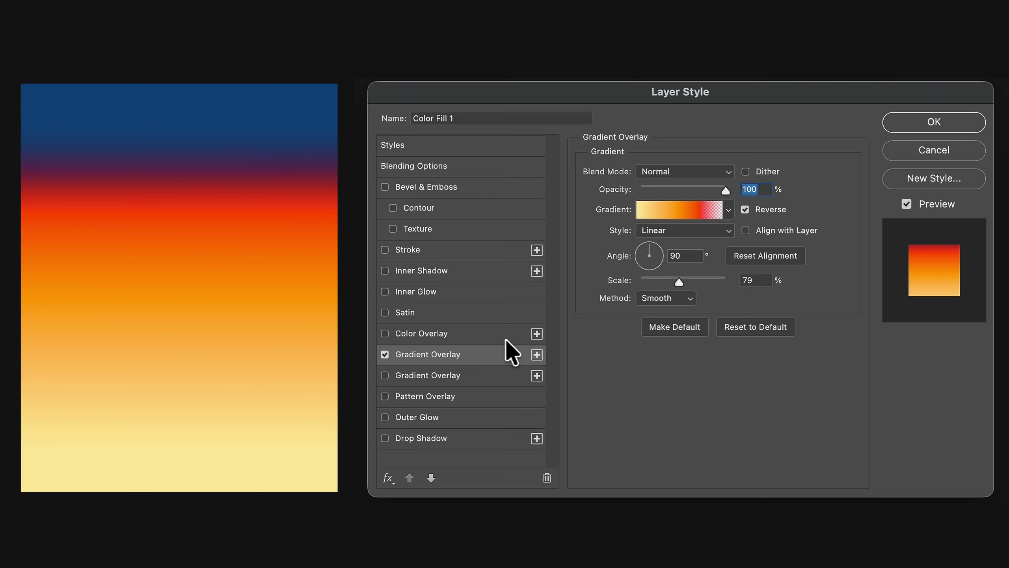
click(726, 231)
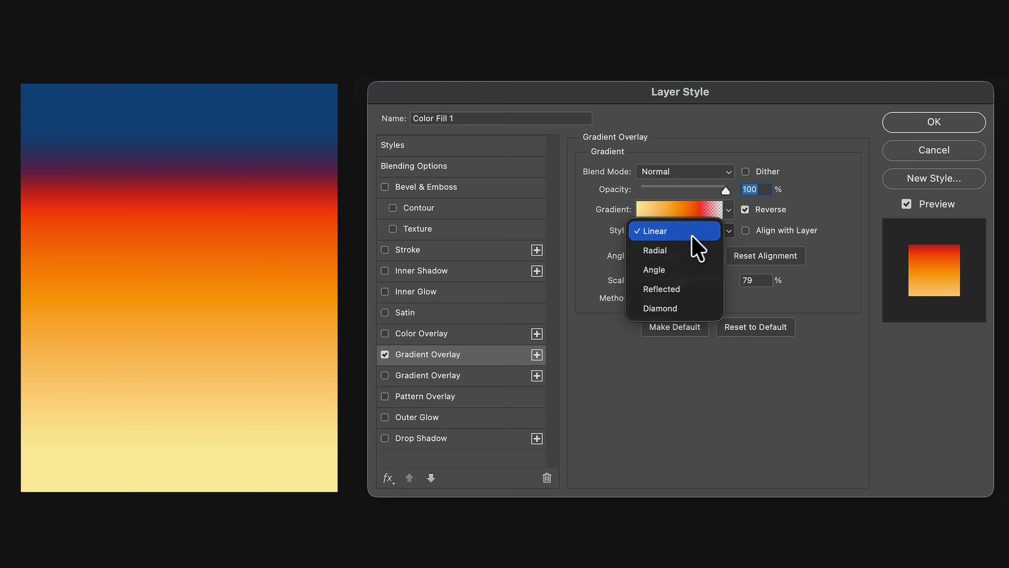
click(661, 270)
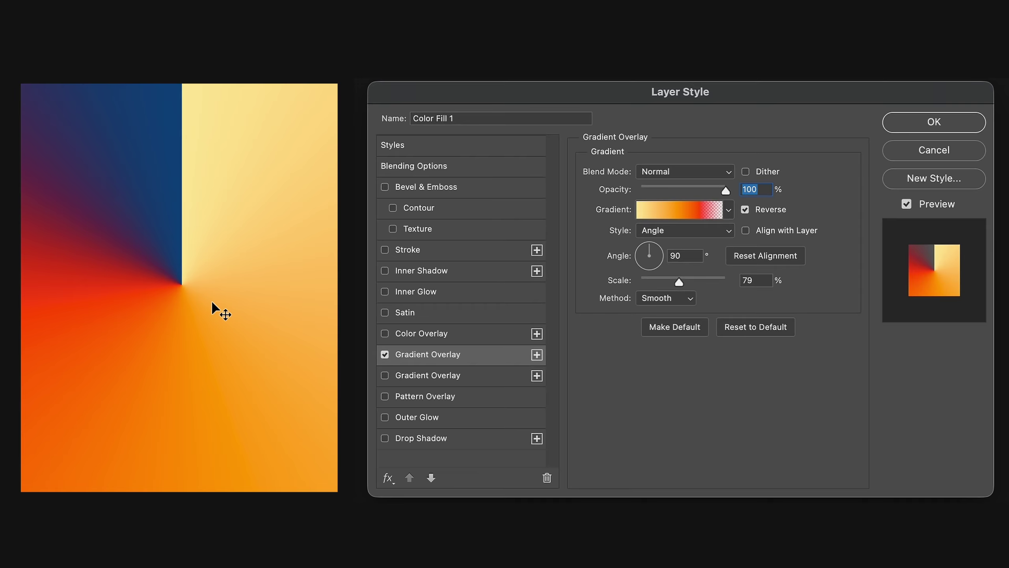
Try the Reflected style on the gradient overlay and toggle its Reverse option off and on again.
click(725, 232)
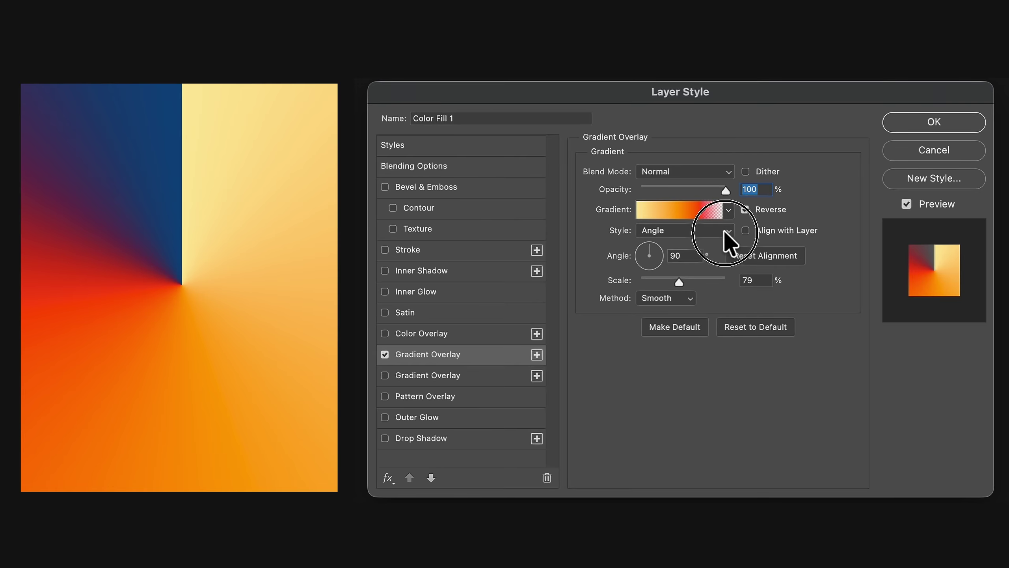
click(681, 249)
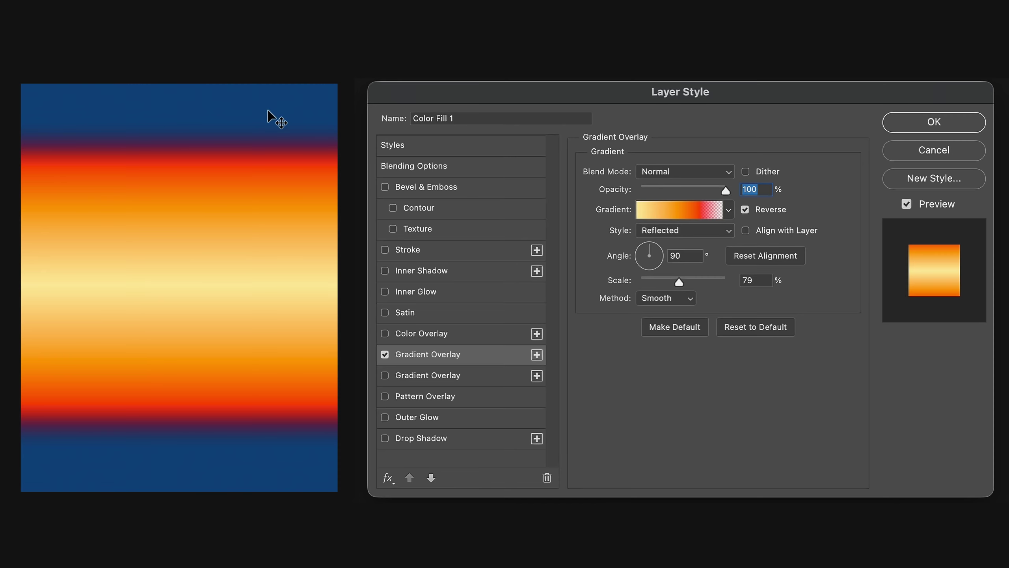
click(744, 208)
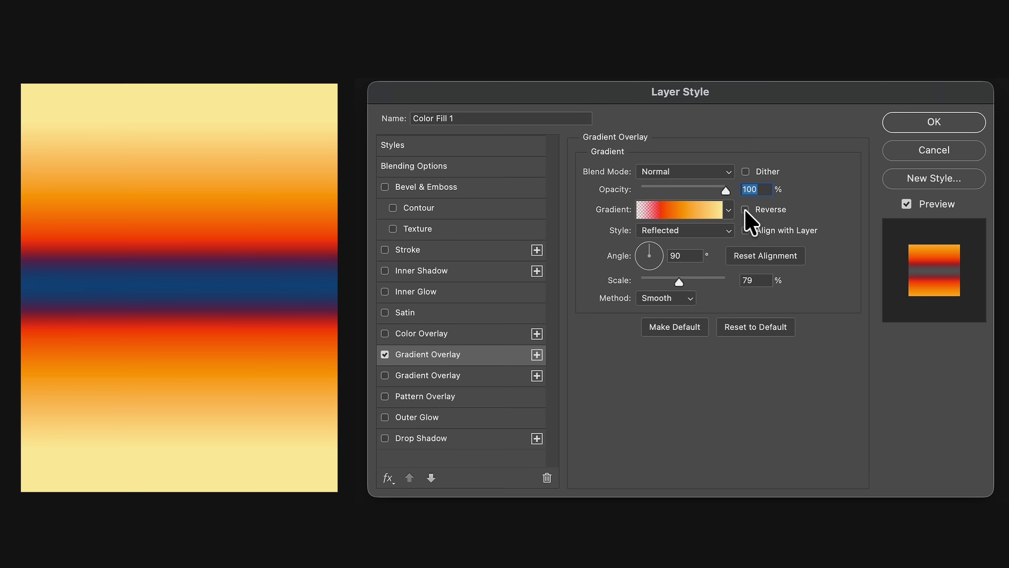
click(744, 208)
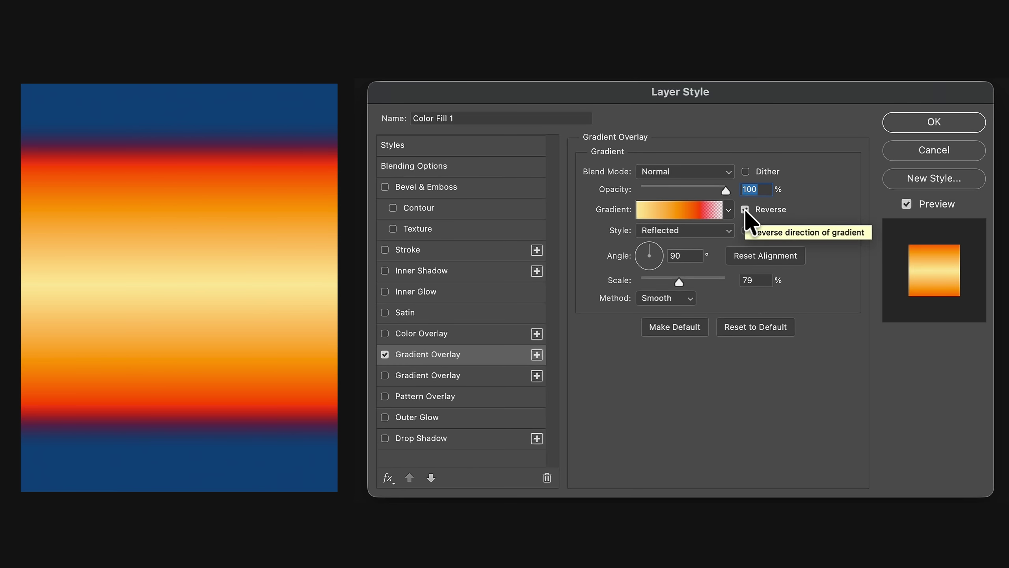
Try the Diamond style on the gradient overlay and rotate its angle.
click(729, 231)
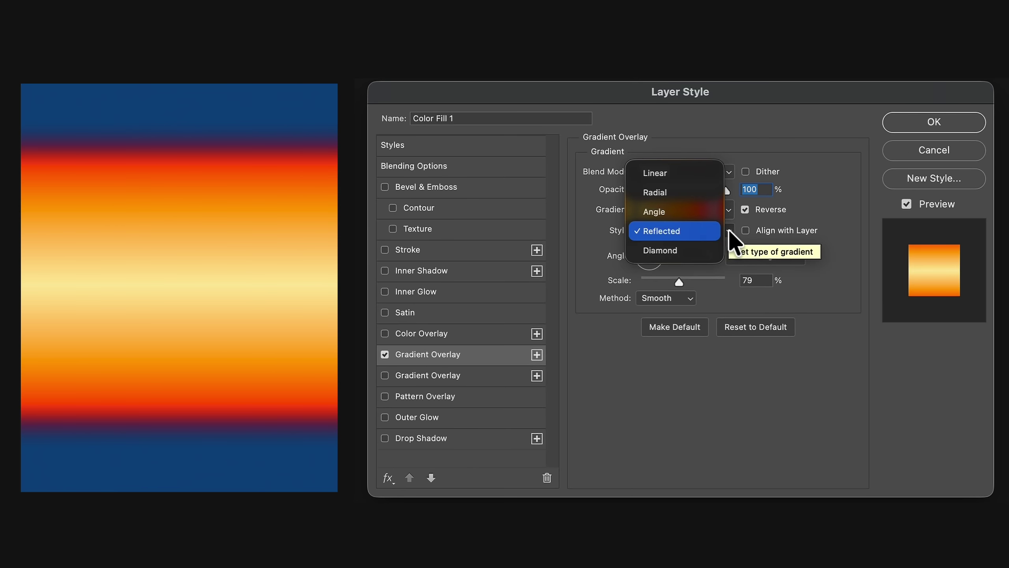
click(675, 251)
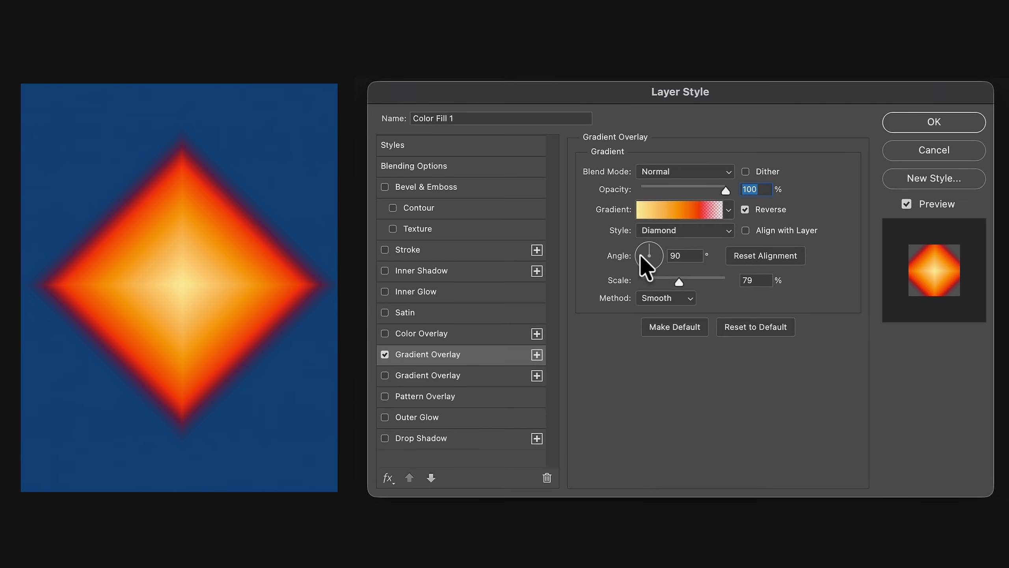
drag(640, 255, 657, 275)
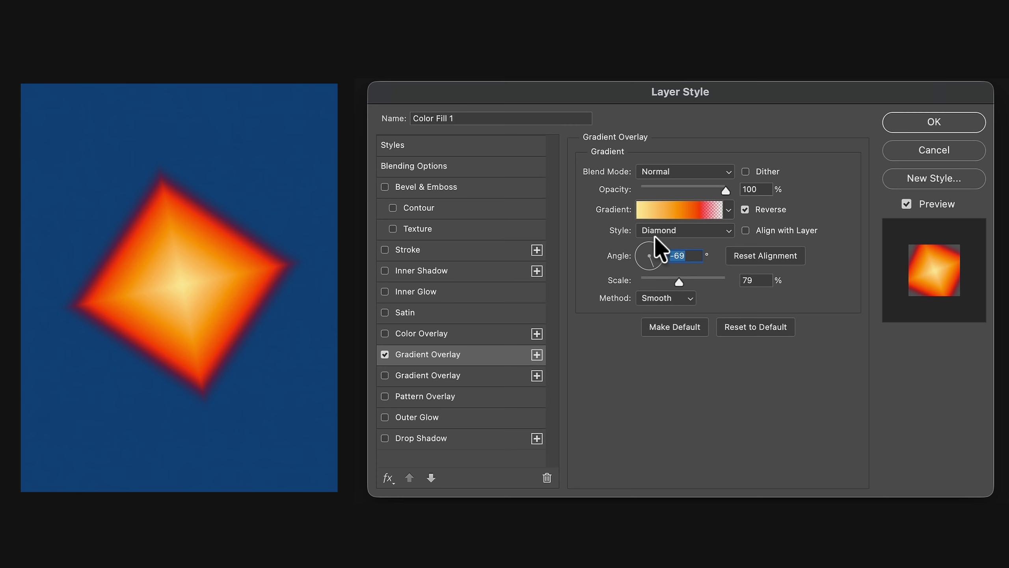
click(655, 246)
Set the gradient overlay's scale to 90% and its angle to 90°, and change its style to Radial.
mouse_move(674, 283)
mouse_down()
mouse_move(720, 279)
mouse_move(686, 281)
mouse_up()
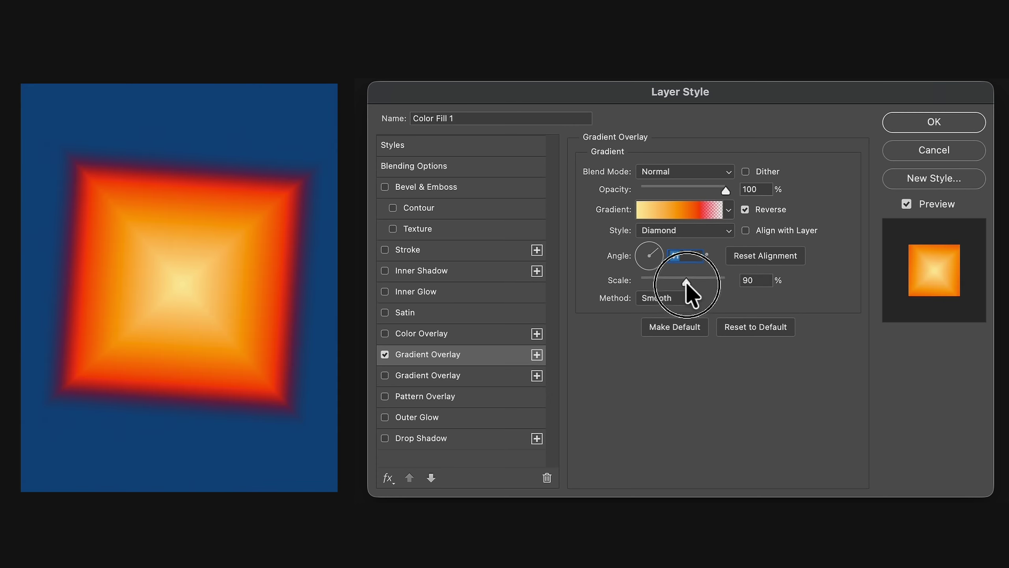
double_click(684, 254)
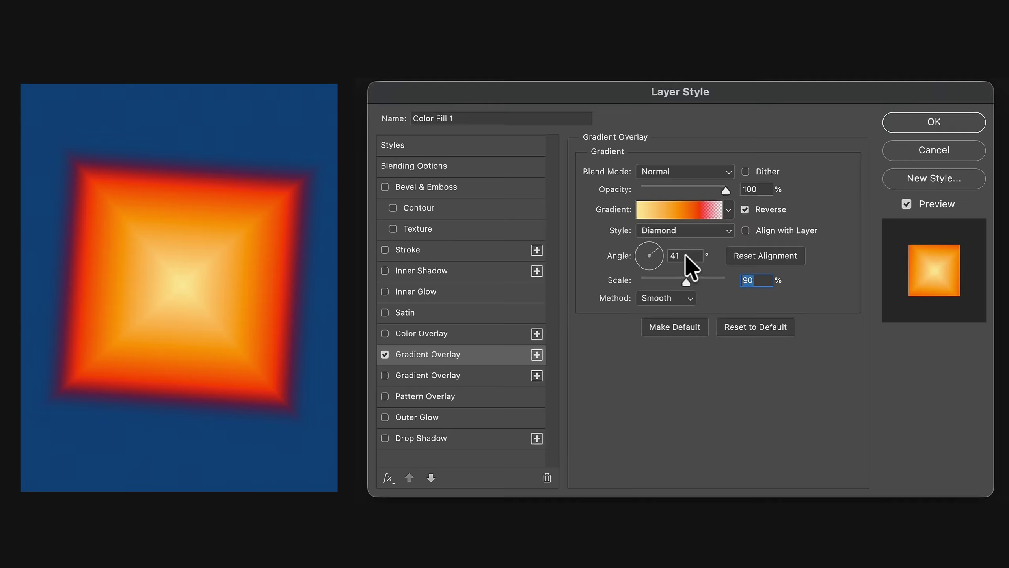
text(90)
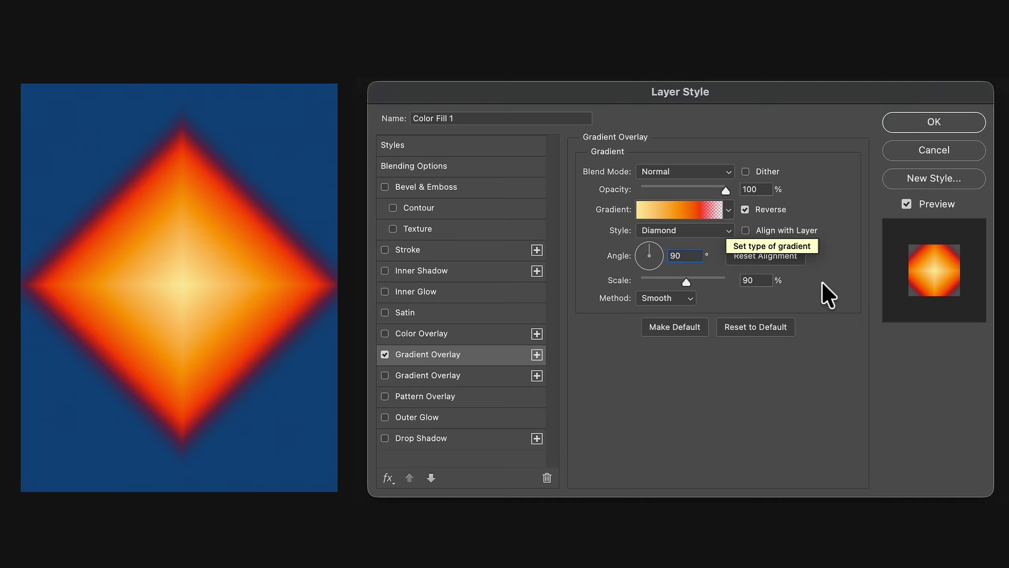
click(725, 230)
click(685, 175)
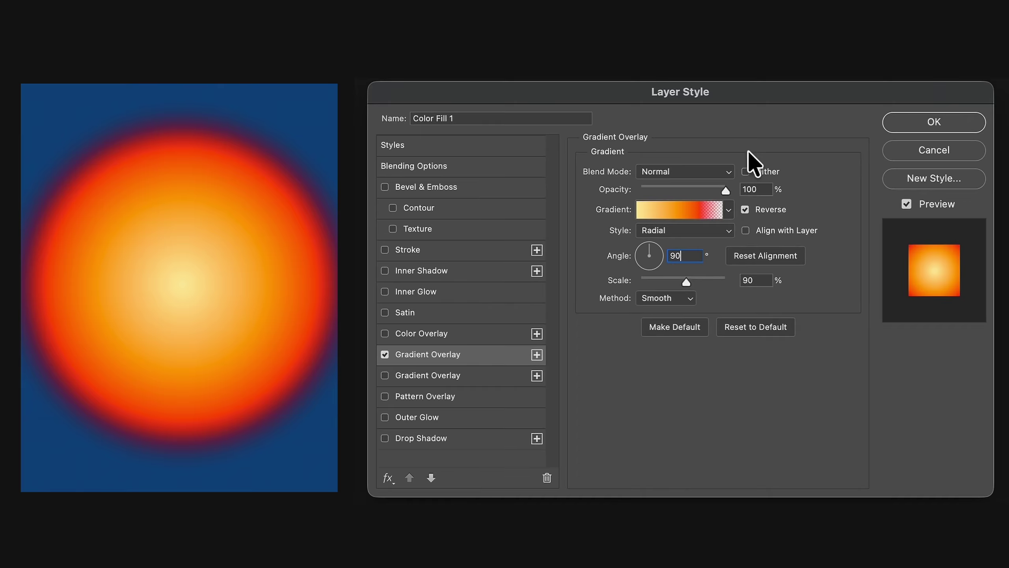
Try the transparent gradient preset from the Basics group and two light presets from the Blues group on the overlay.
click(729, 209)
drag(747, 305, 745, 226)
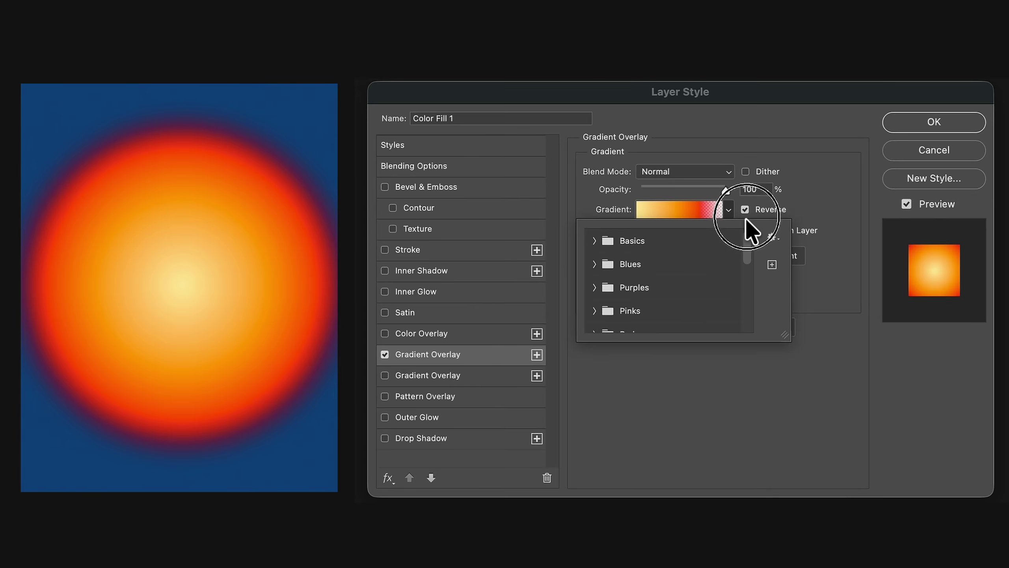
click(595, 240)
click(641, 265)
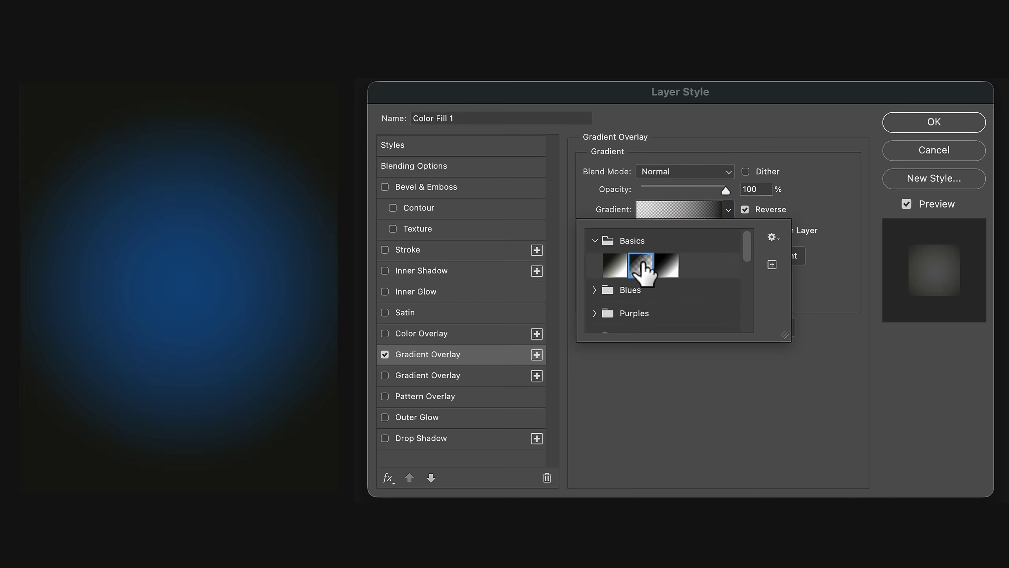
click(595, 290)
click(669, 316)
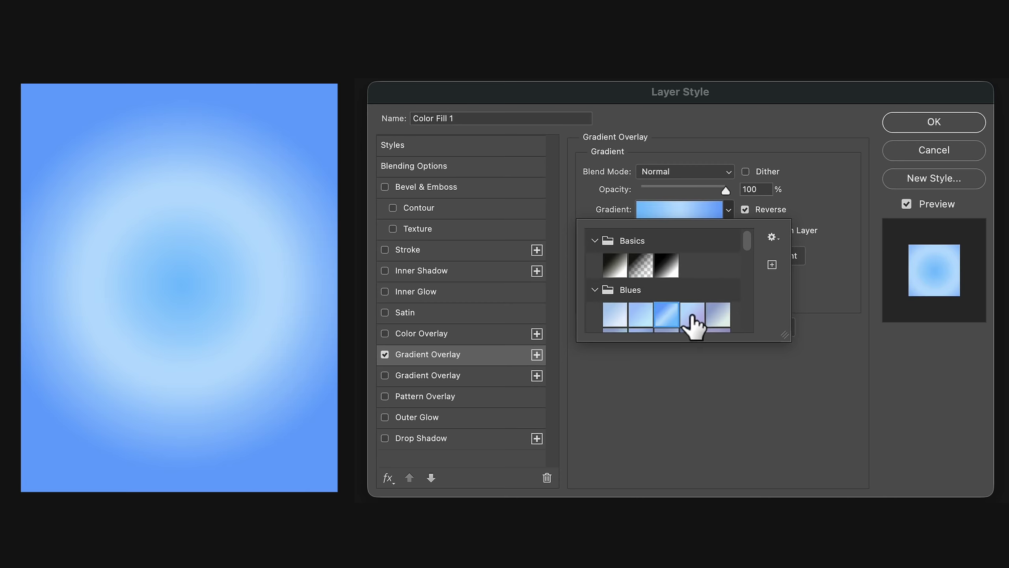
click(692, 316)
Try a green-to-blue preset from the Greens group and the saved black-to-transparent gradient on the overlay.
drag(746, 241, 742, 305)
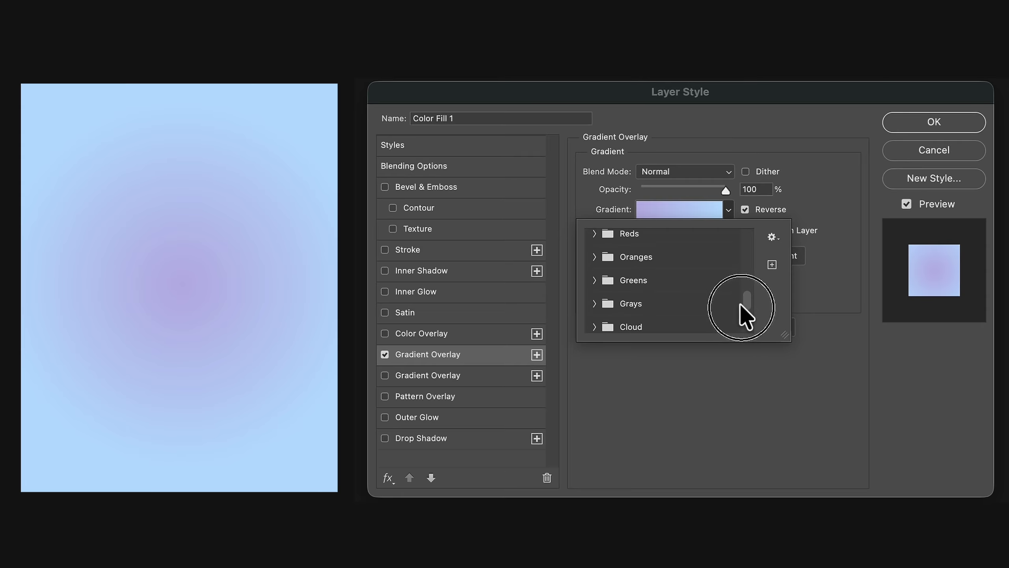
click(595, 282)
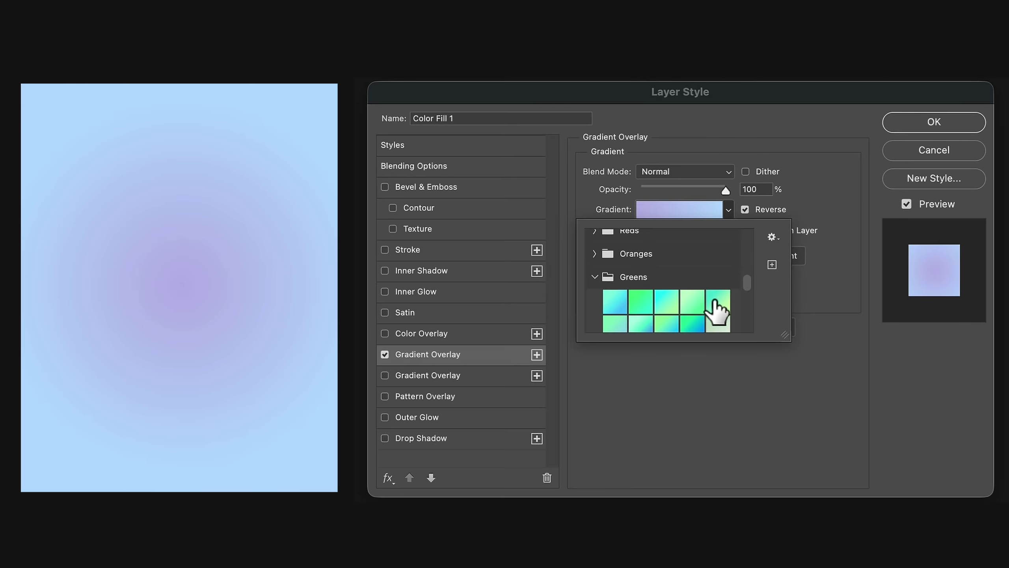
click(693, 323)
drag(748, 279, 750, 337)
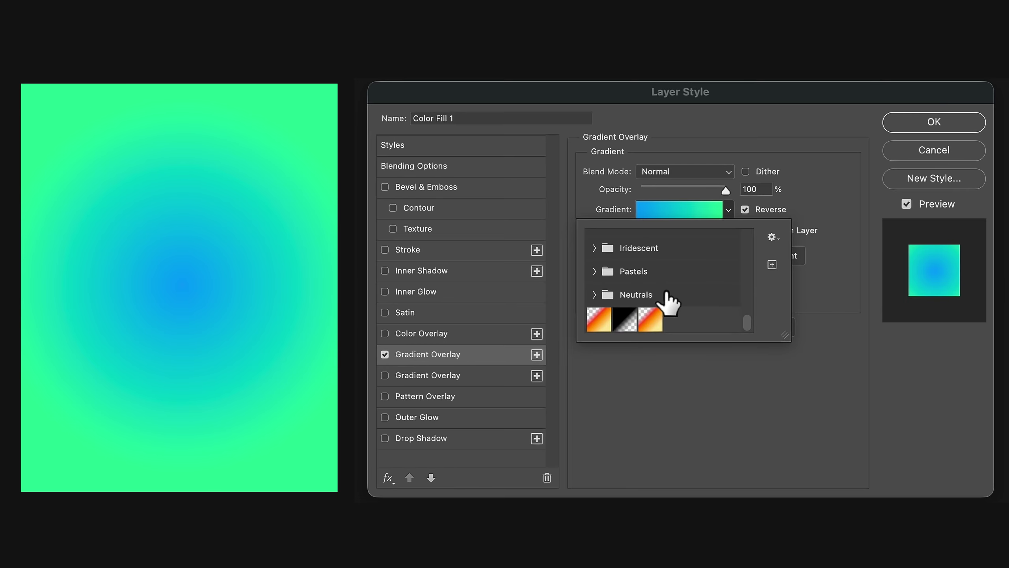
click(625, 320)
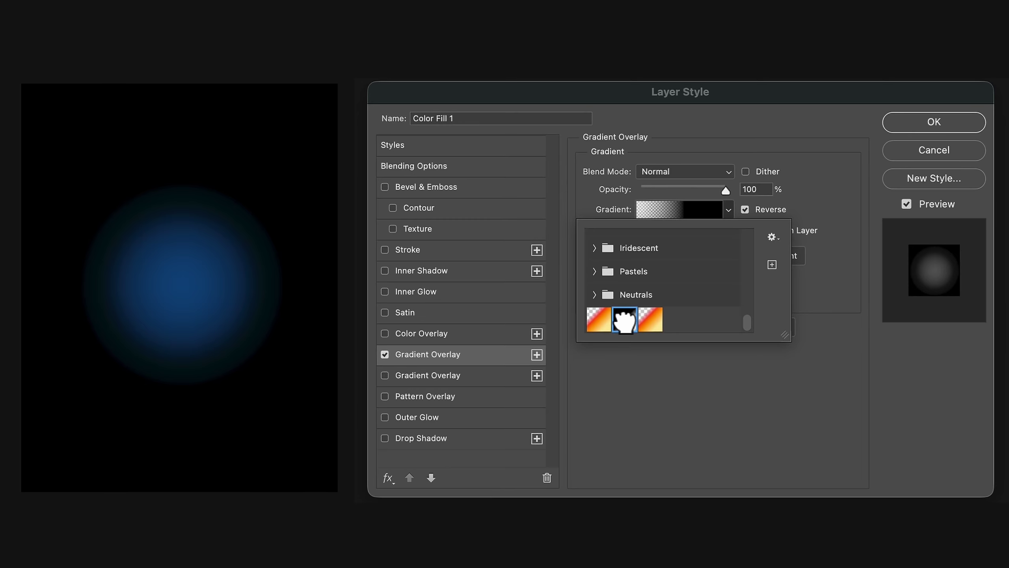
click(834, 196)
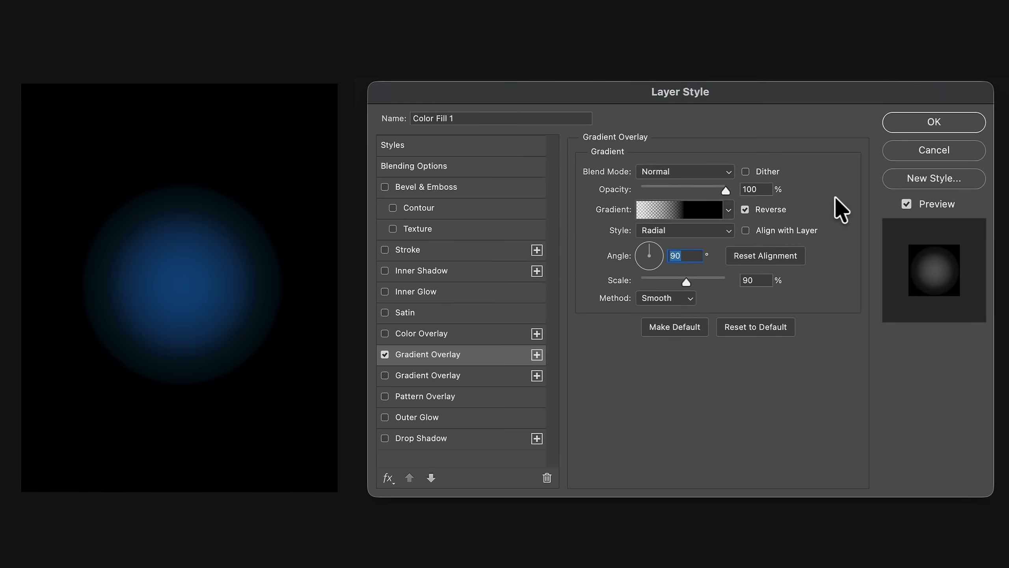
Open the overlay's gradient for editing and load the saved "fire" preset.
click(670, 207)
scroll(516, 179, down, 10)
click(407, 218)
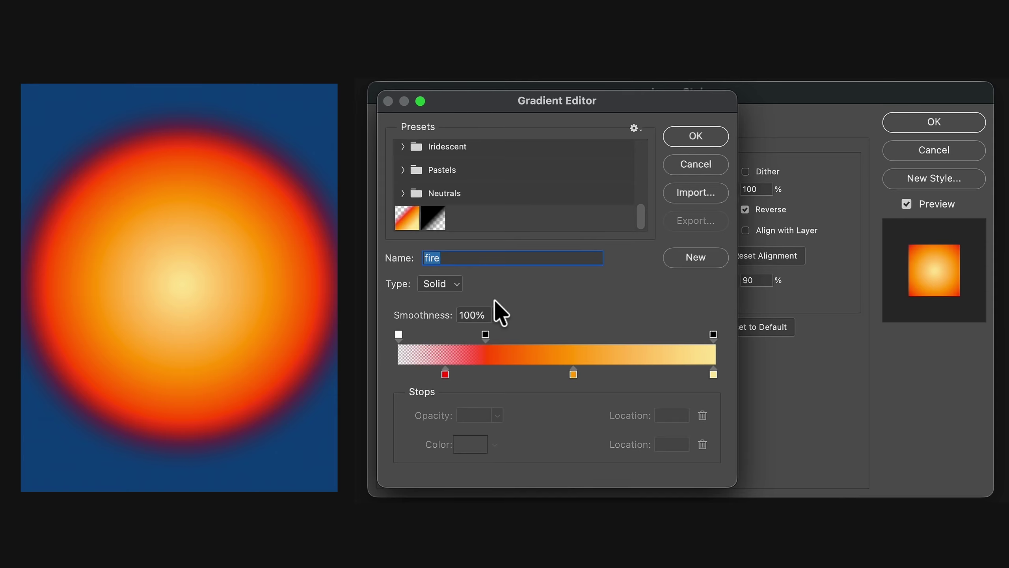
click(395, 221)
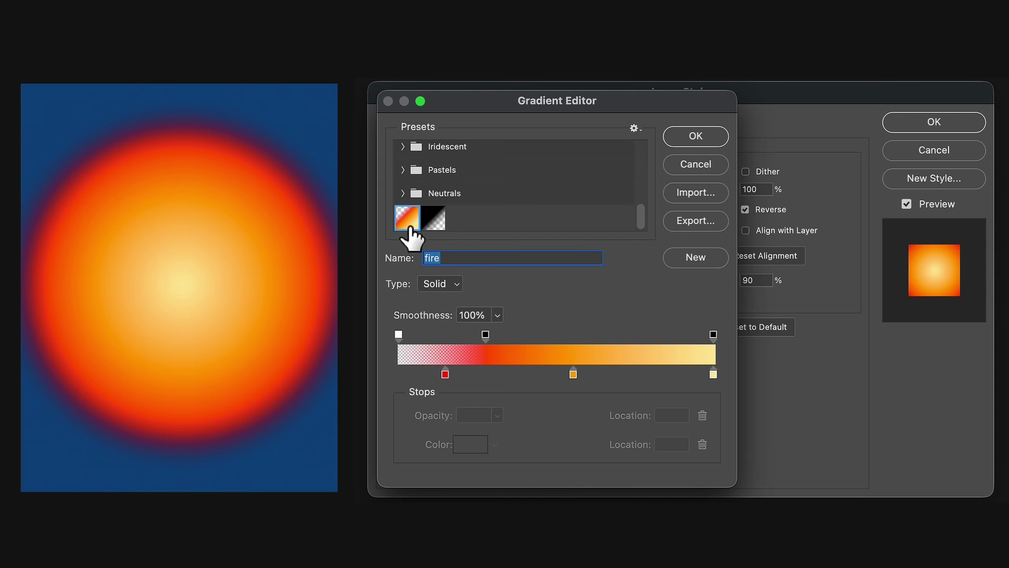
Try recolouring the gradient's red stop to dark blue 091990 and sample another hue for it.
click(445, 371)
click(444, 374)
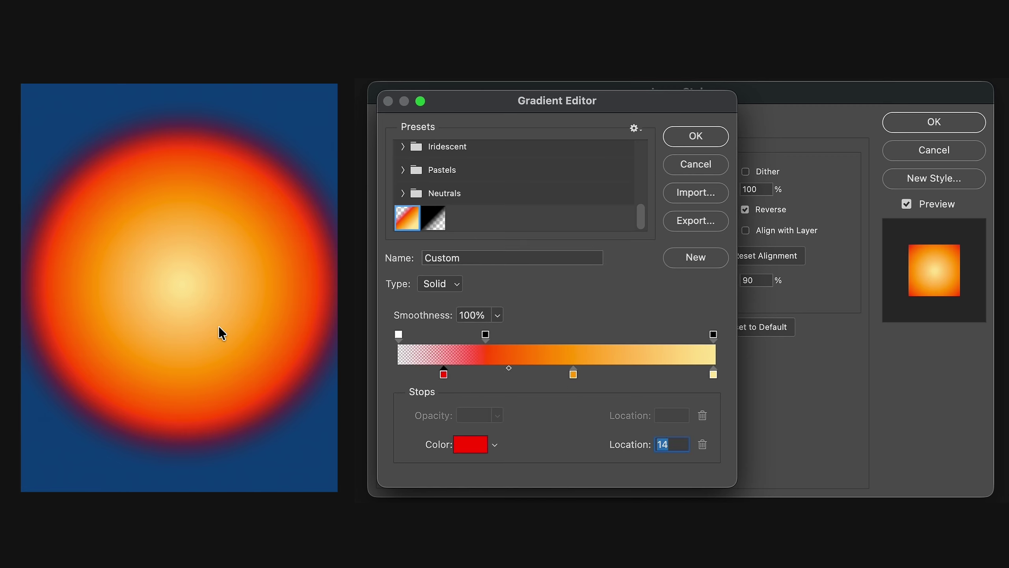
click(473, 444)
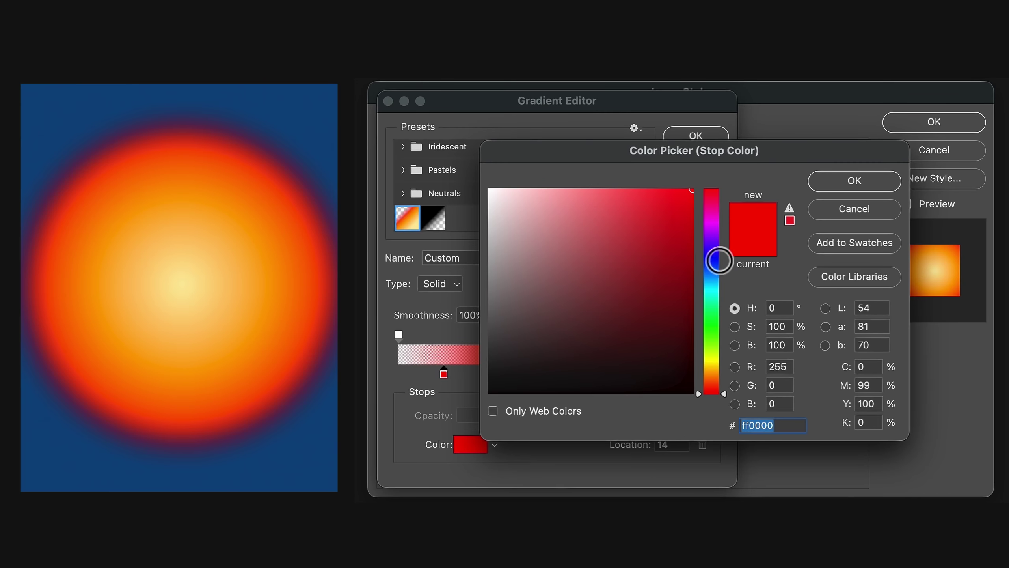
click(713, 260)
click(680, 278)
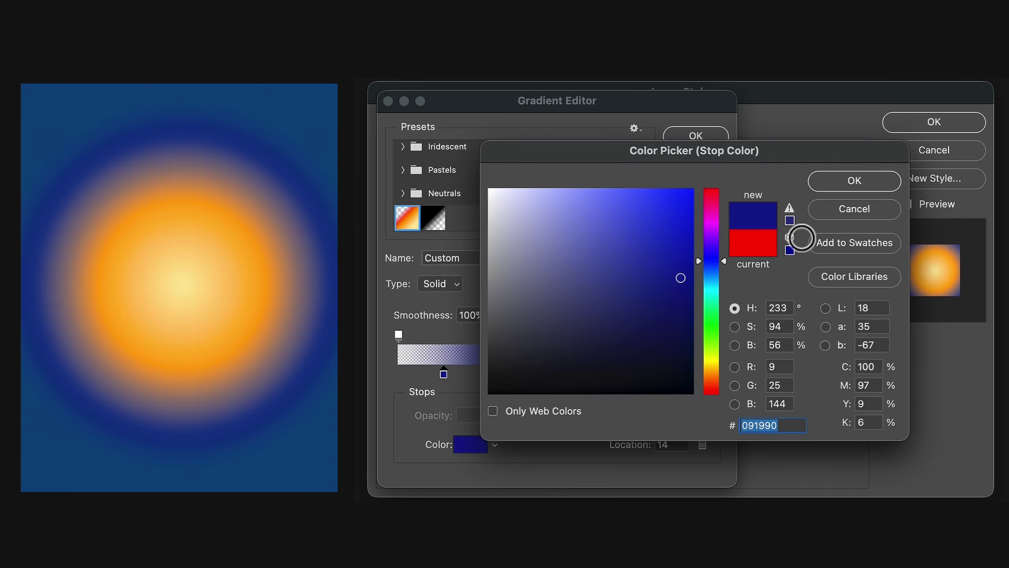
click(712, 322)
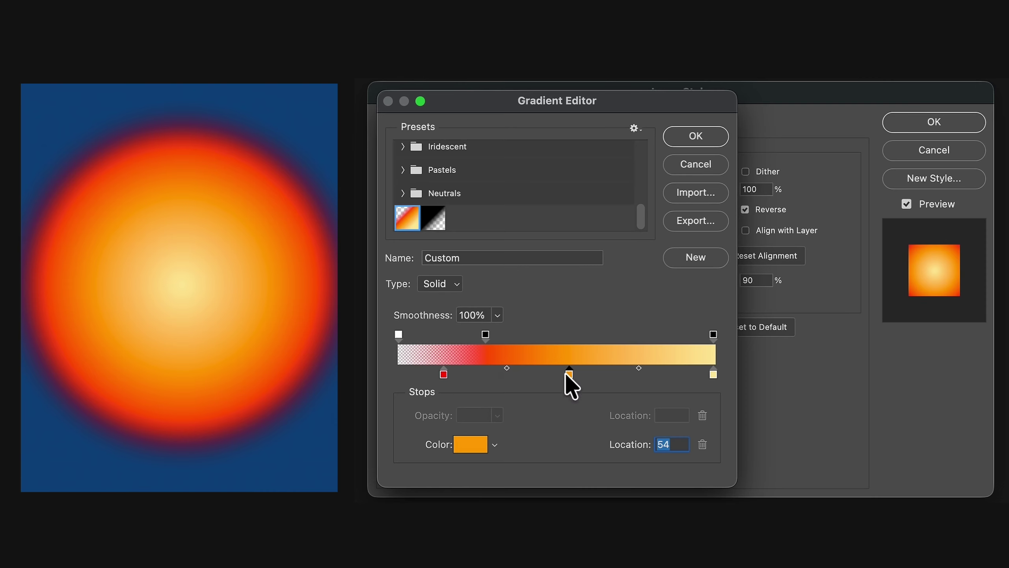
Try the colour midpoint between the red and orange stops at 88% and 9%, and return it to 50%.
click(507, 368)
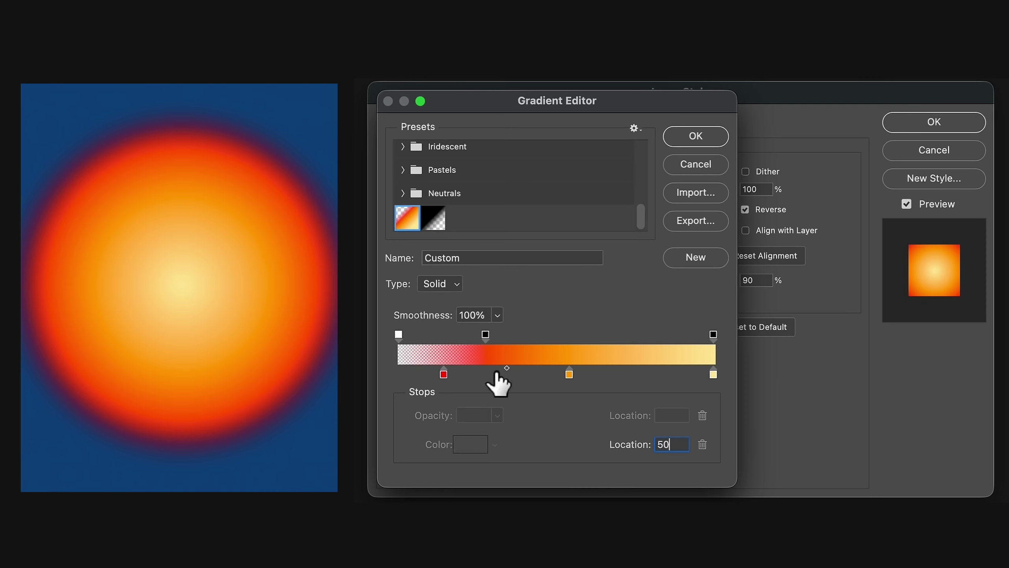
drag(508, 368, 555, 369)
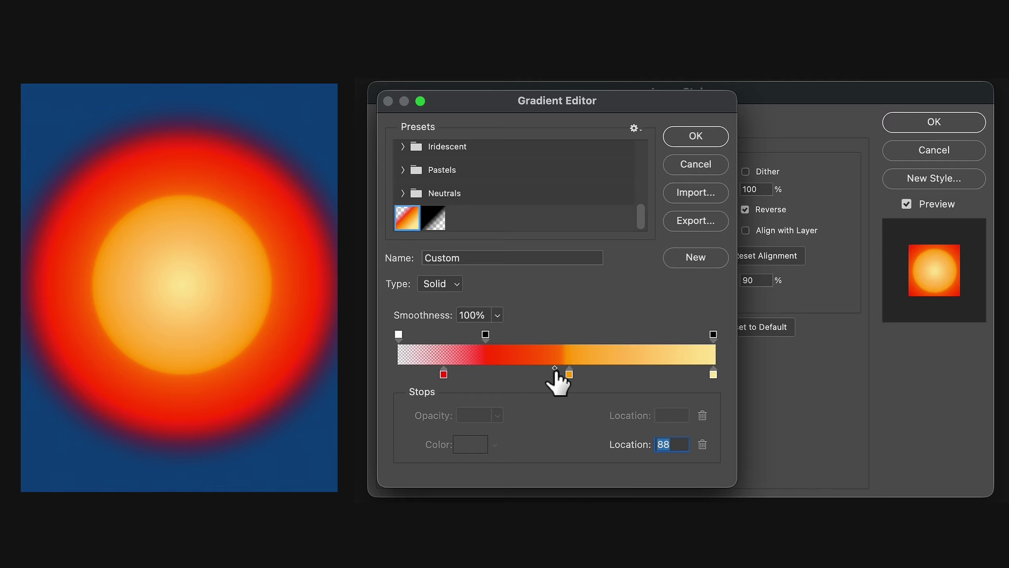
drag(553, 368, 455, 369)
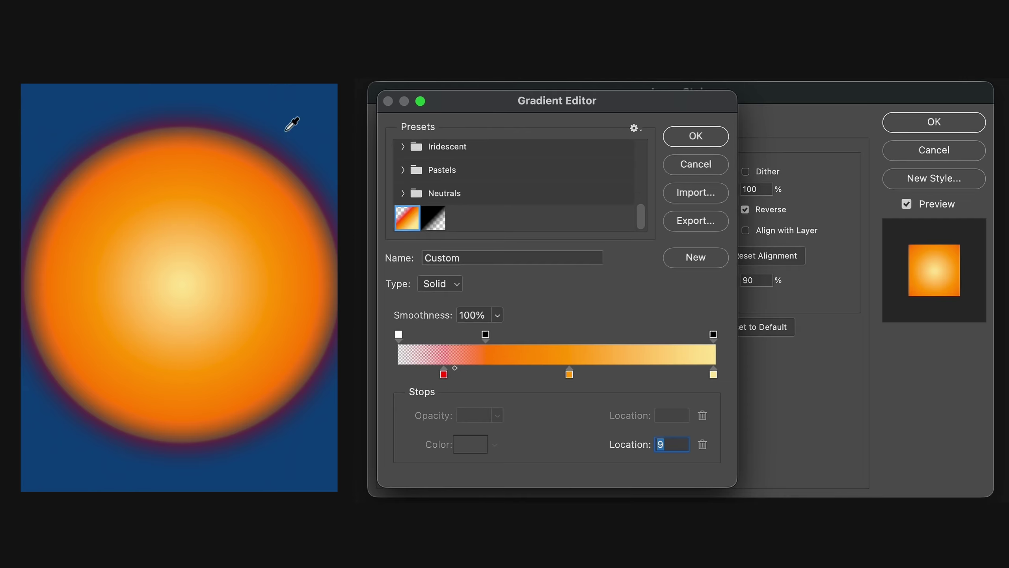
mouse_move(642, 368)
mouse_down()
mouse_move(587, 366)
mouse_move(642, 377)
mouse_up()
drag(456, 369, 507, 375)
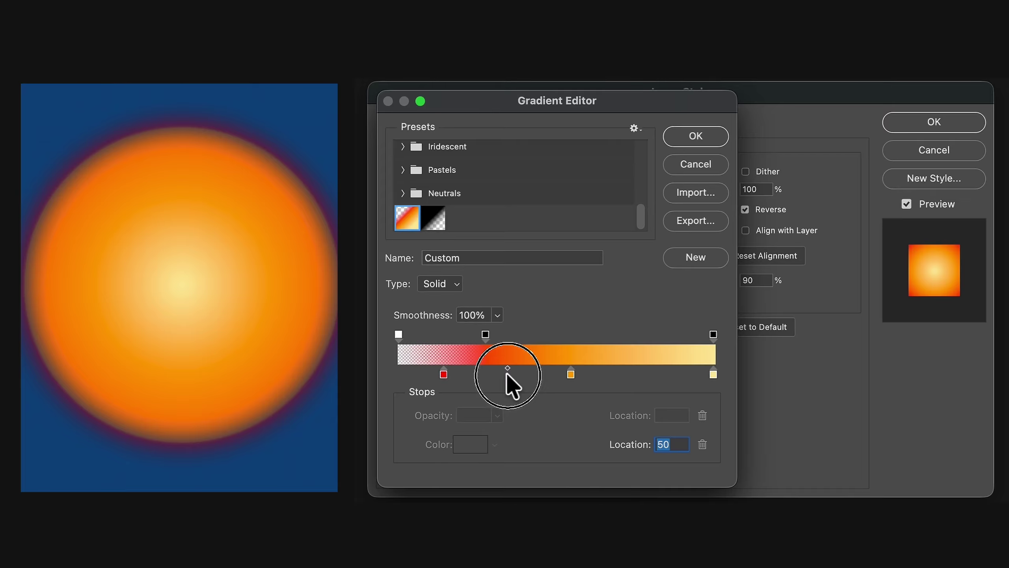
Add red colour stops at 73% and 36% and a pale yellow stop at 26% to the gradient.
click(443, 374)
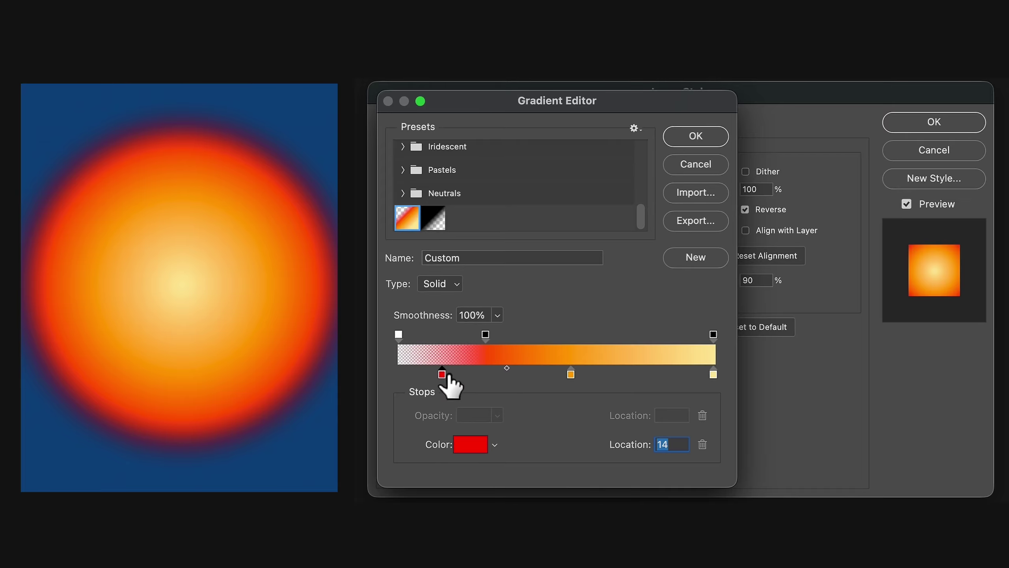
click(628, 373)
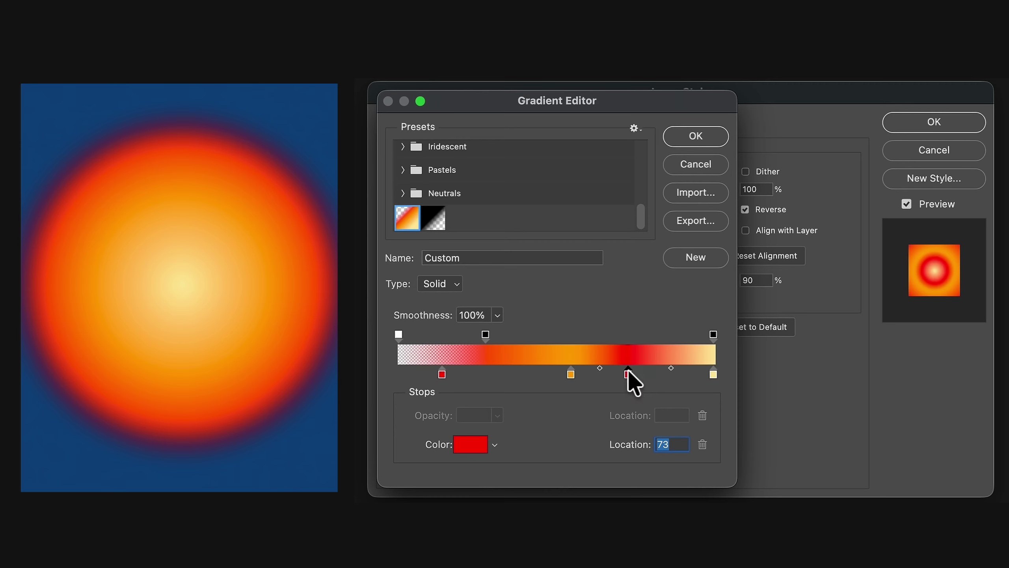
click(512, 374)
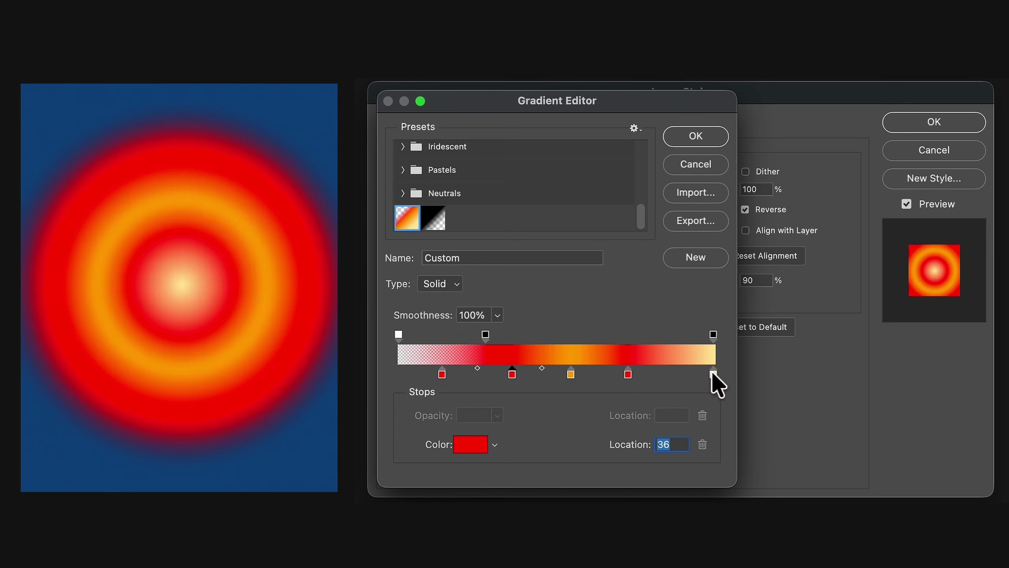
click(712, 373)
click(480, 374)
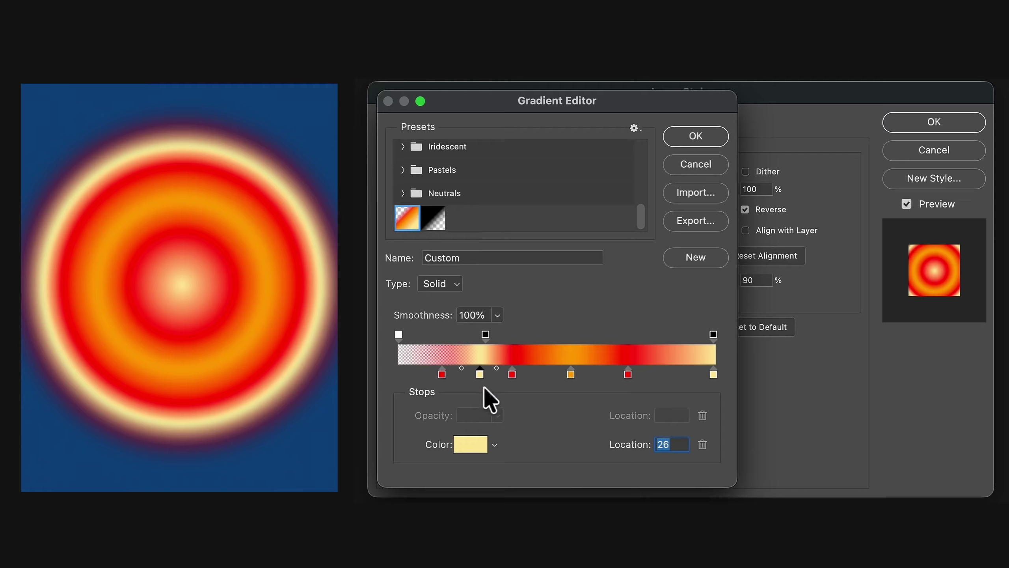
Remove the pale yellow stop at 26% and the red stops at 36% and 73% from the gradient.
click(479, 375)
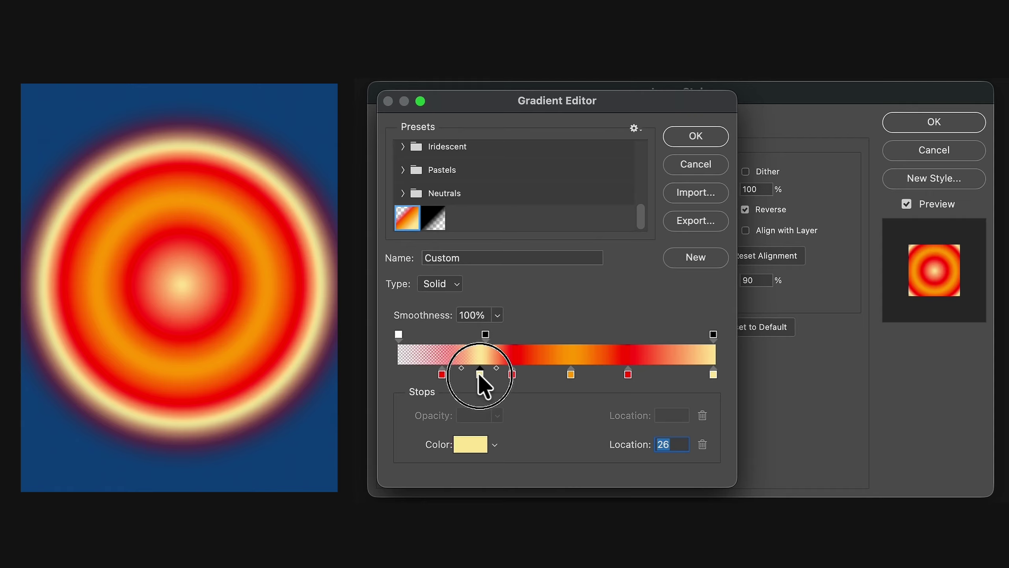
drag(479, 375, 476, 419)
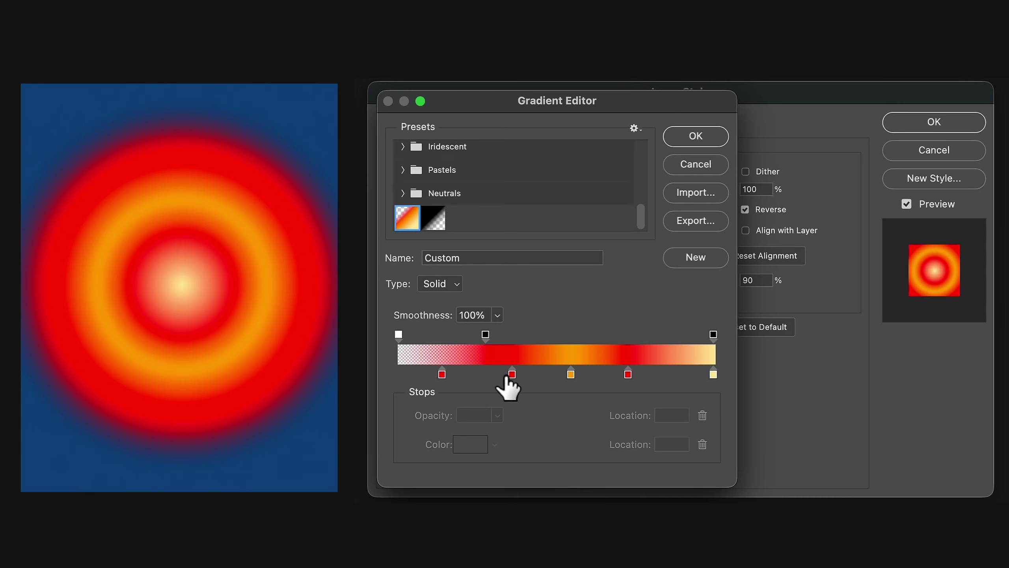
drag(511, 375, 507, 439)
drag(627, 371, 626, 426)
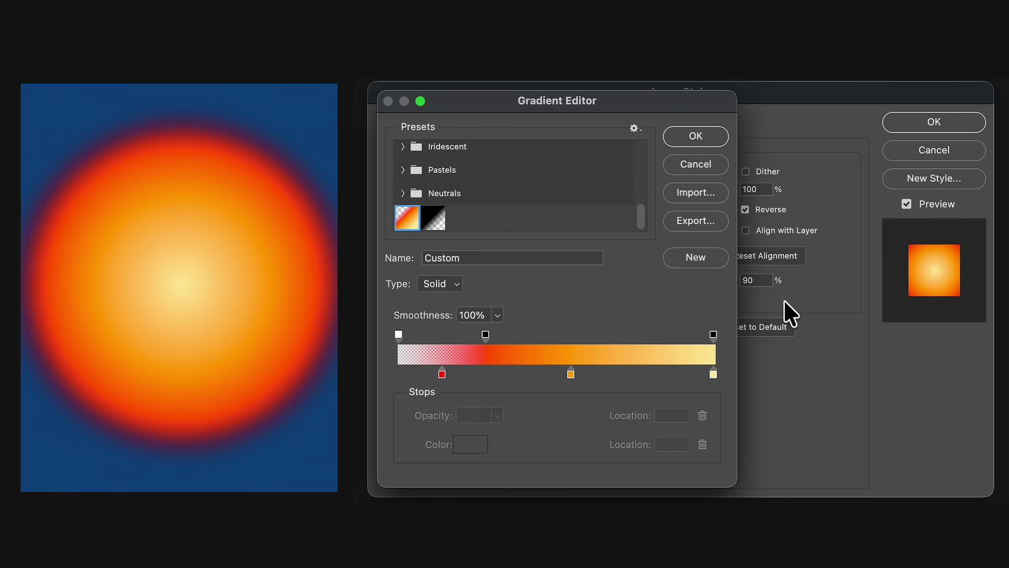
Check the three opacity stops, try their midpoints at 11% and 95%, and shift the middle opacity stop slightly towards the opaque end.
click(713, 334)
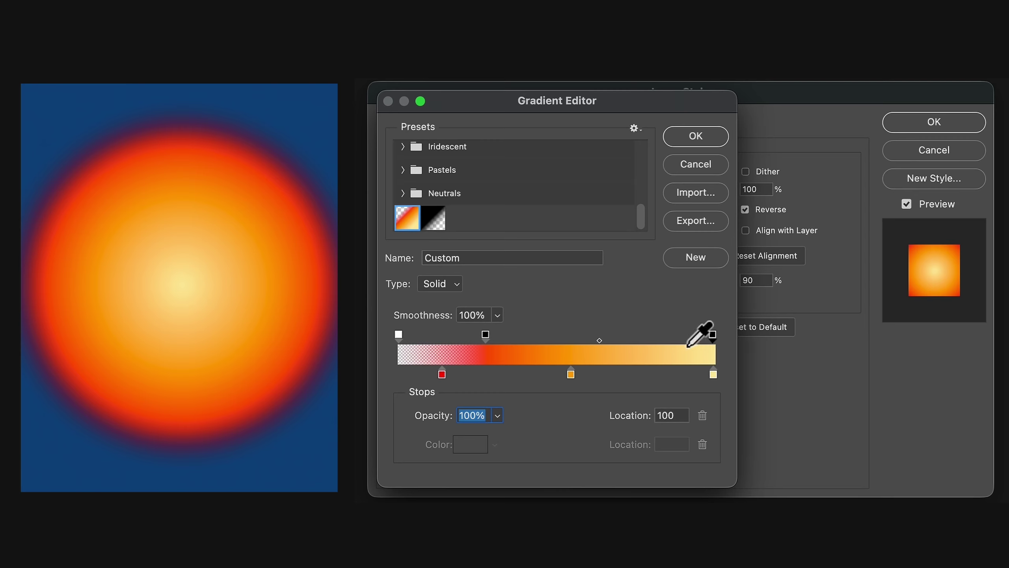
click(398, 333)
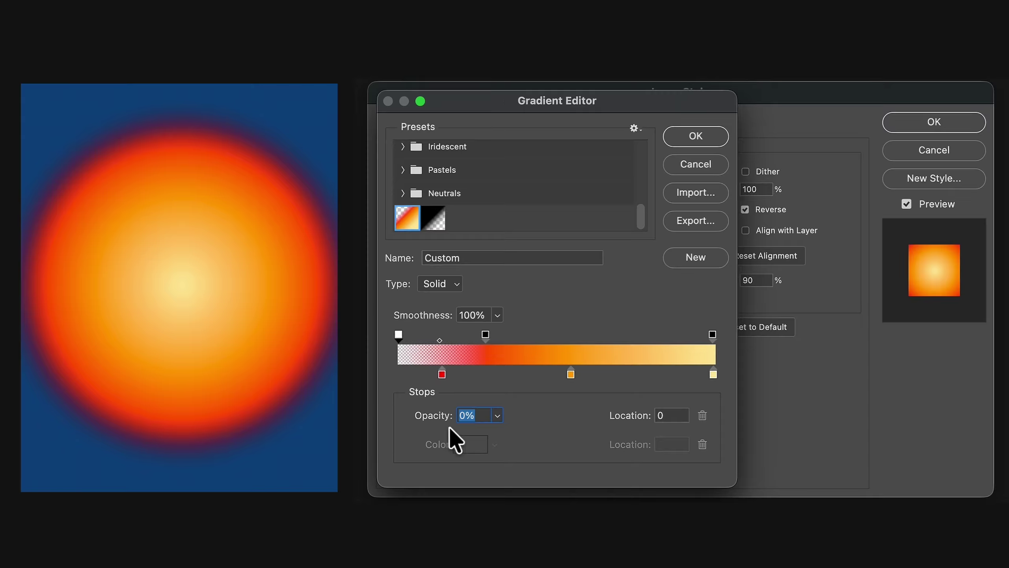
click(485, 334)
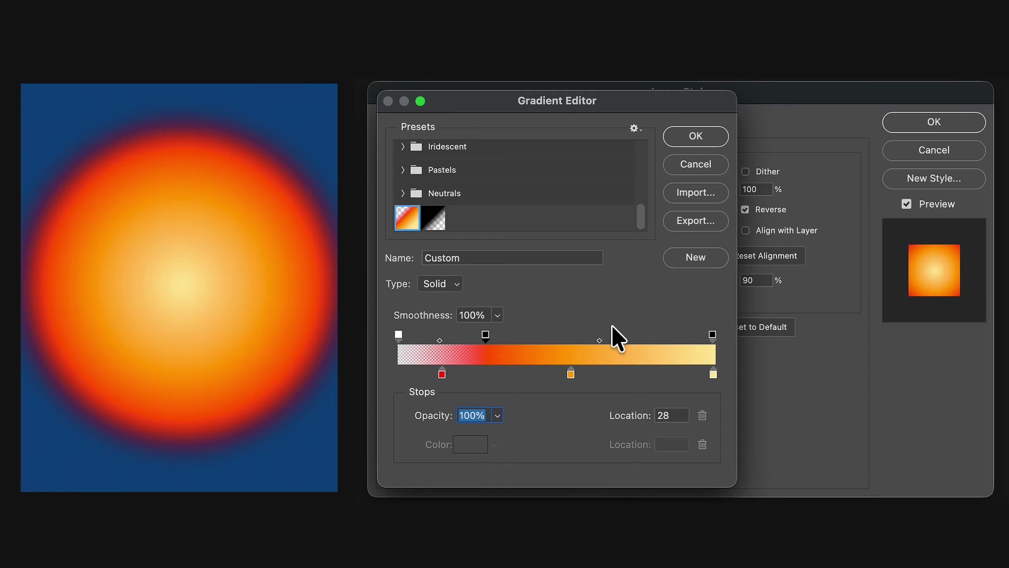
drag(599, 337, 511, 340)
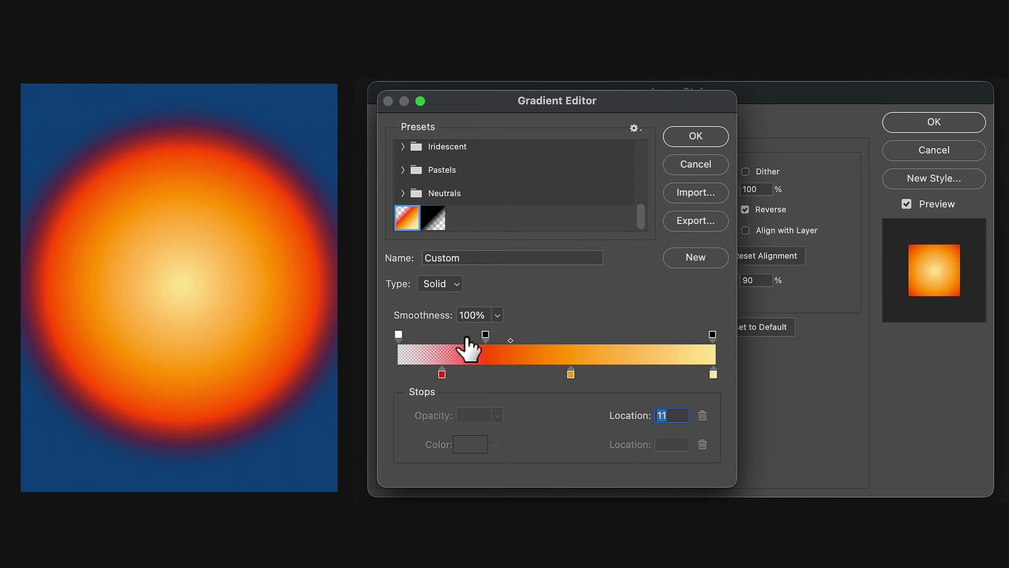
click(398, 336)
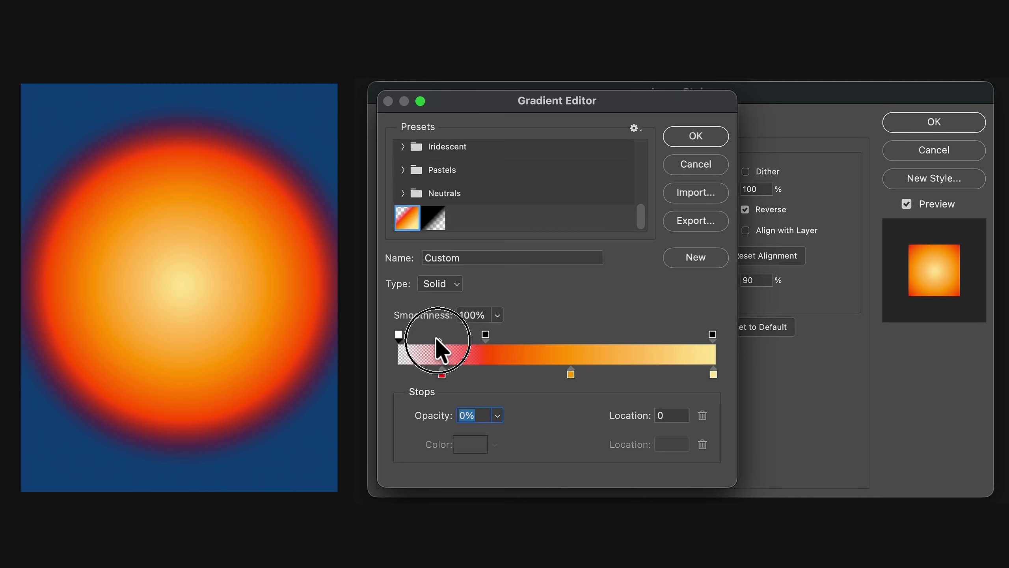
drag(439, 340, 482, 340)
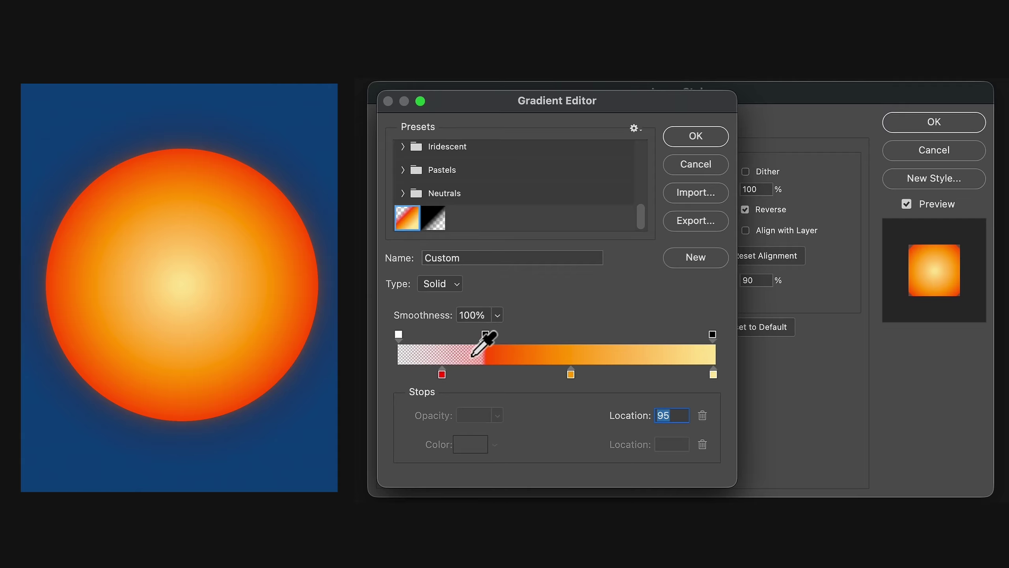
drag(485, 335, 607, 338)
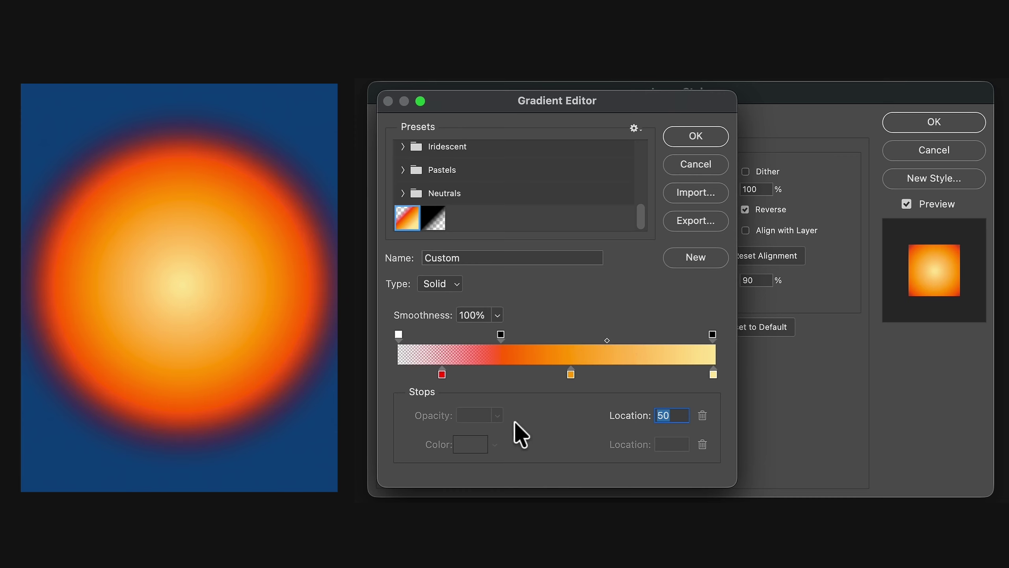
Try an extra colour stop at 34% coloured turquoise 00ffe4, and remove it from the gradient.
click(506, 376)
click(470, 445)
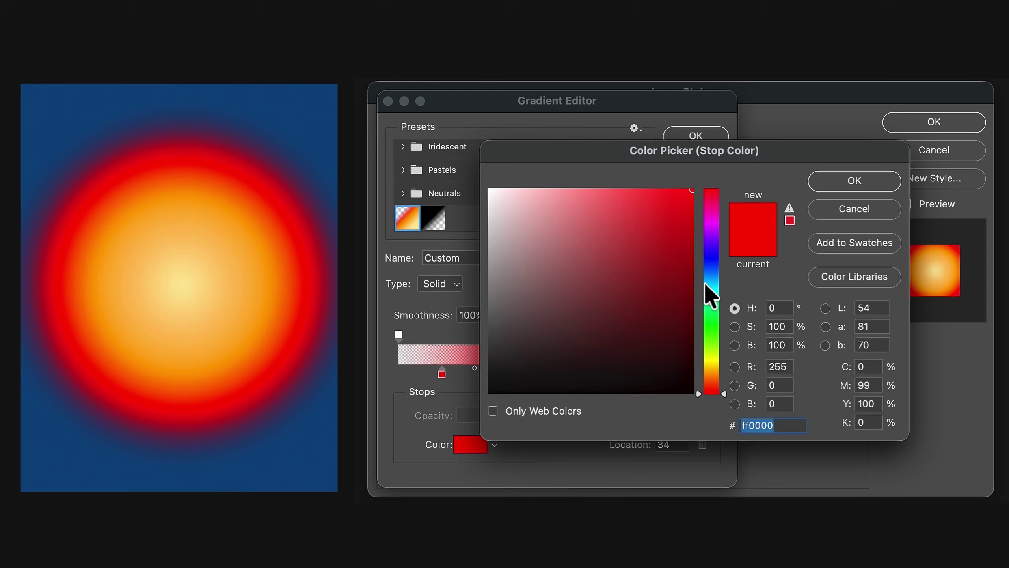
click(711, 294)
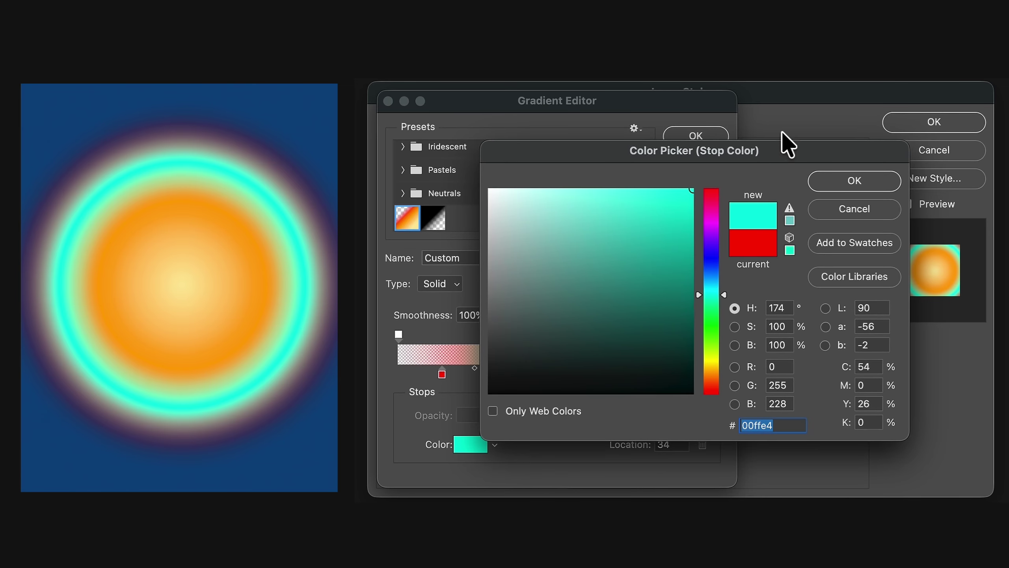
click(819, 181)
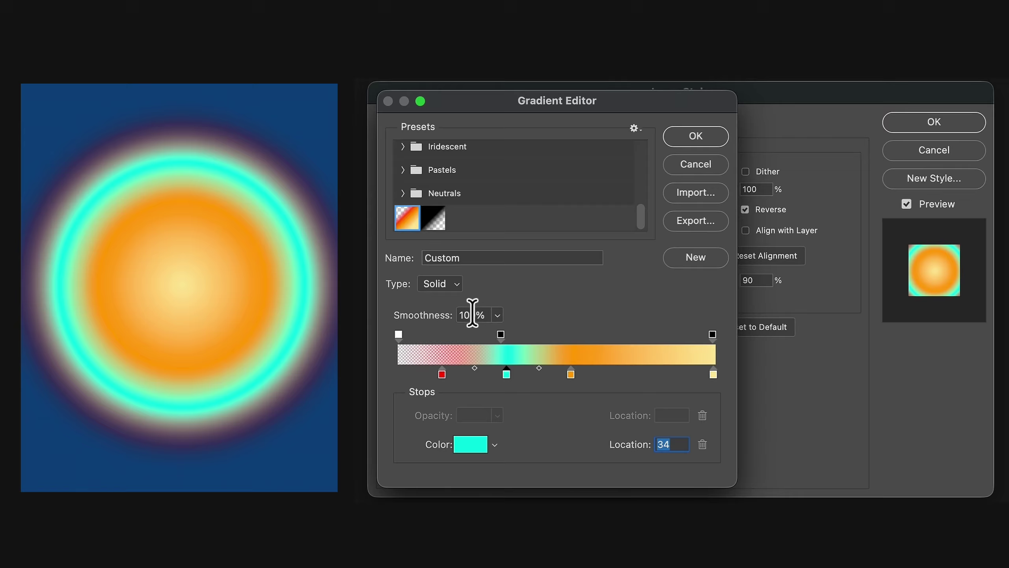
drag(505, 375, 509, 423)
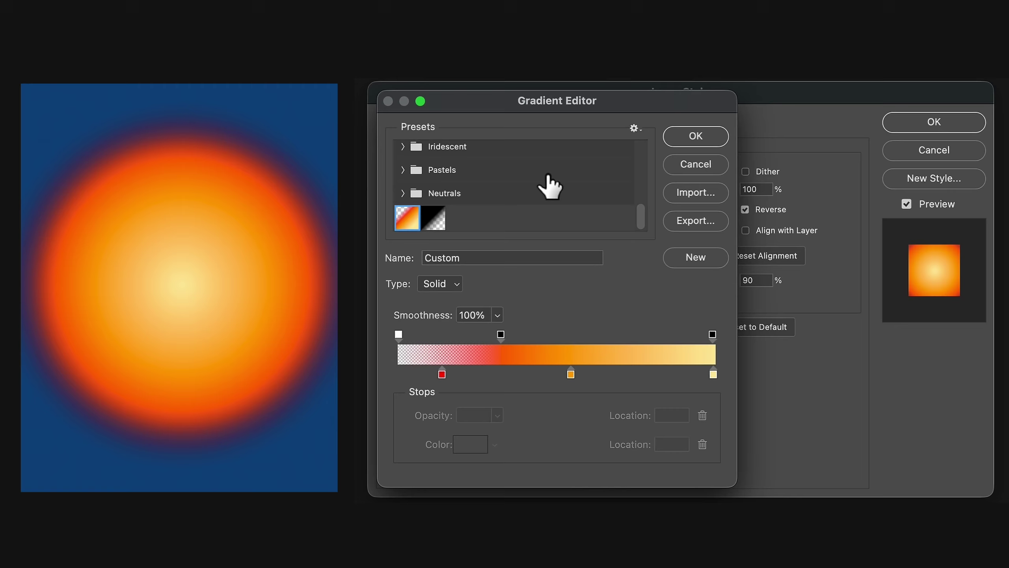
Load the saved Black Sphere preset, move its fully opaque opacity stop to location 0, and apply the edited gradient.
click(434, 223)
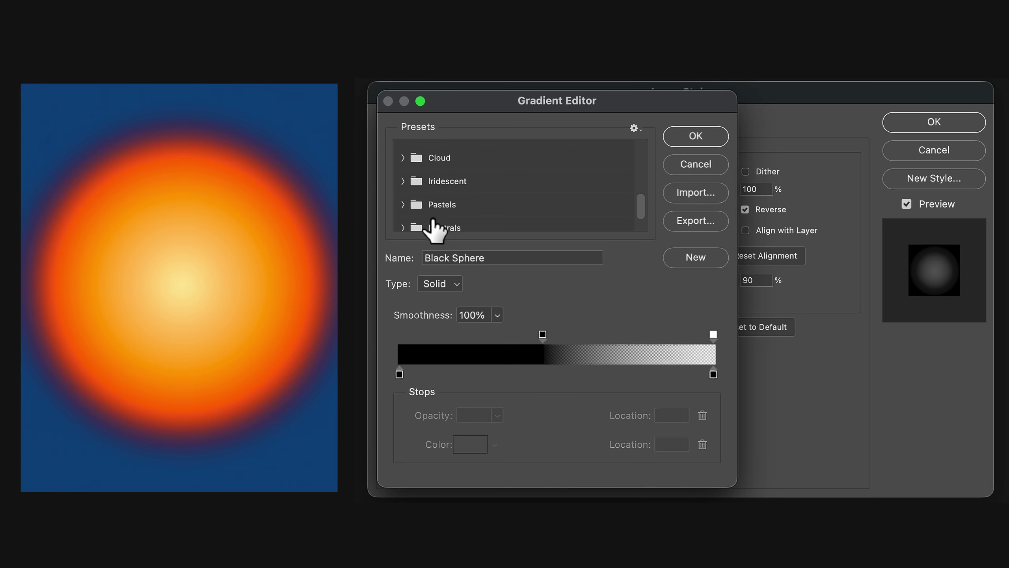
click(399, 374)
click(715, 374)
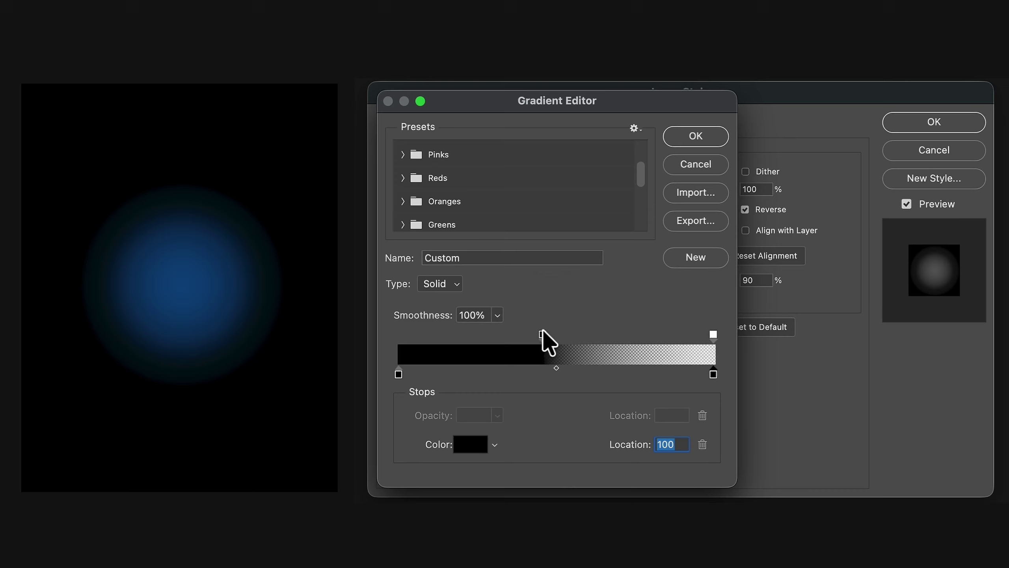
drag(542, 335, 391, 336)
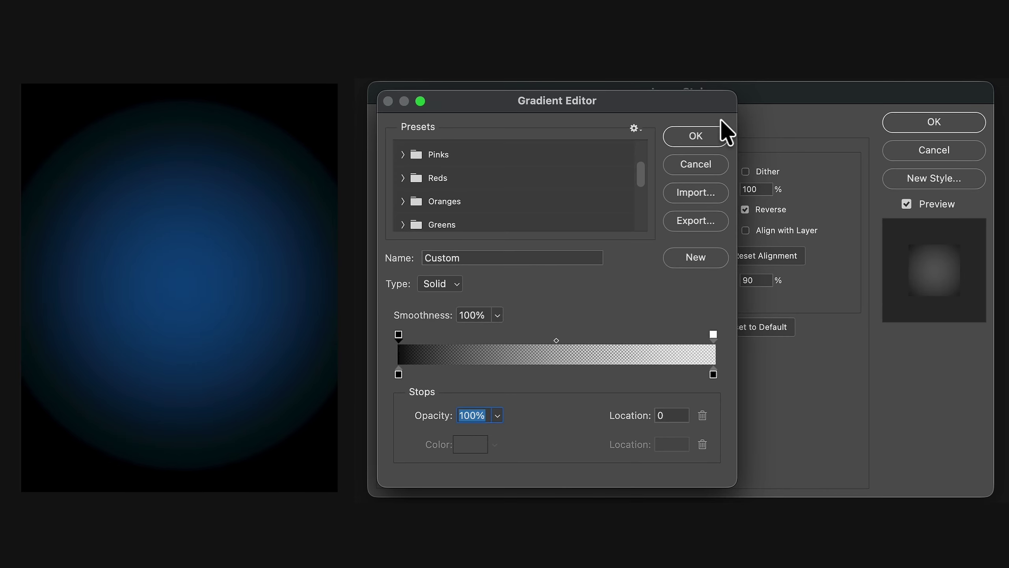
click(706, 135)
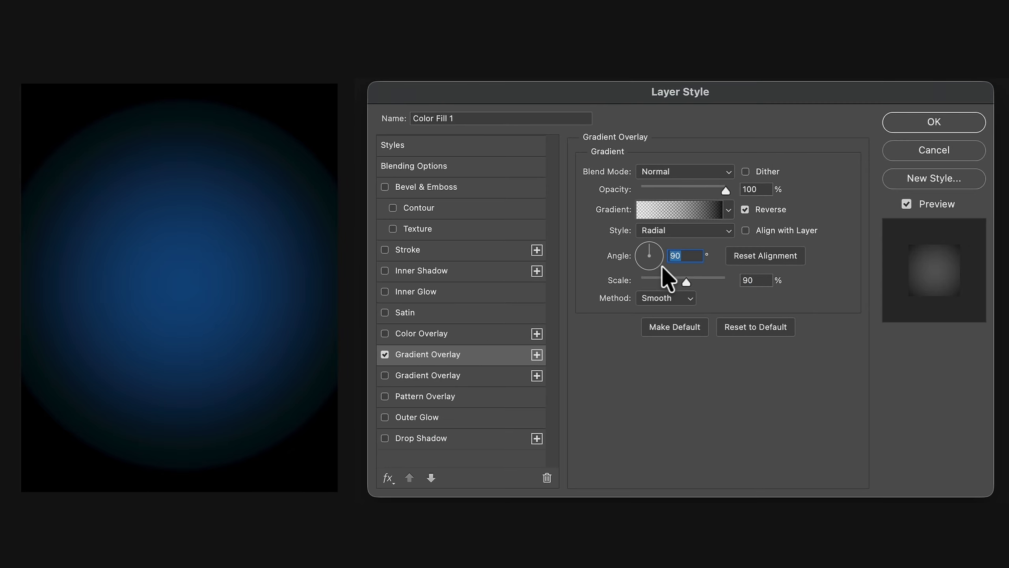
Set the gradient overlay's scale to 150% and opacity to 93%, and delete the unused second gradient overlay.
drag(686, 281, 774, 304)
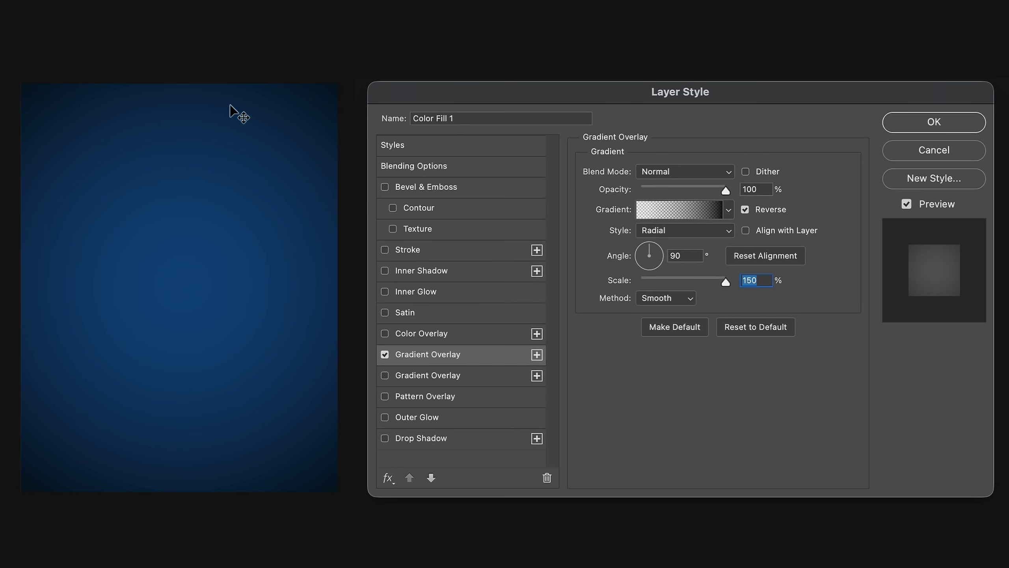
click(719, 190)
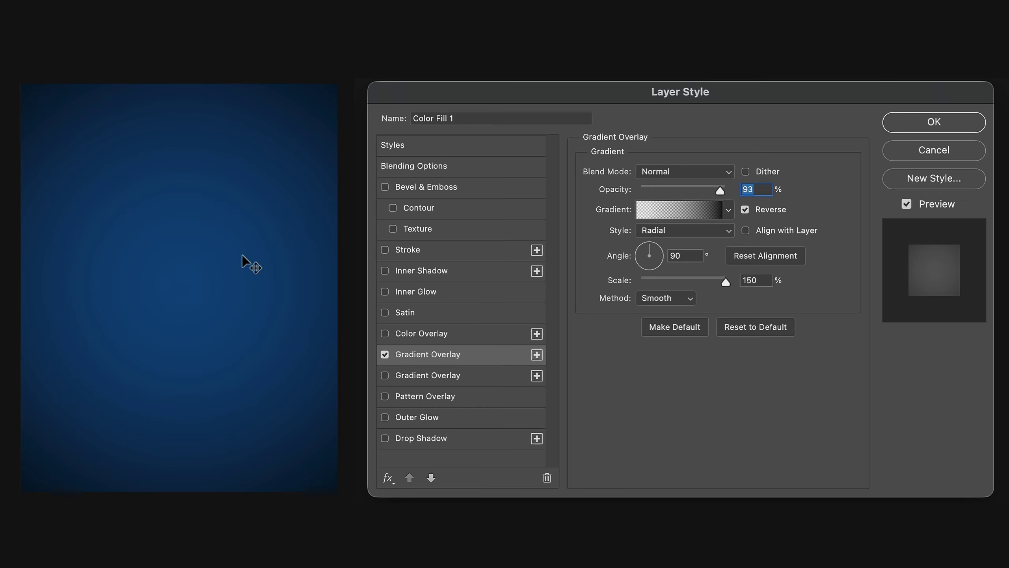
click(444, 373)
click(414, 350)
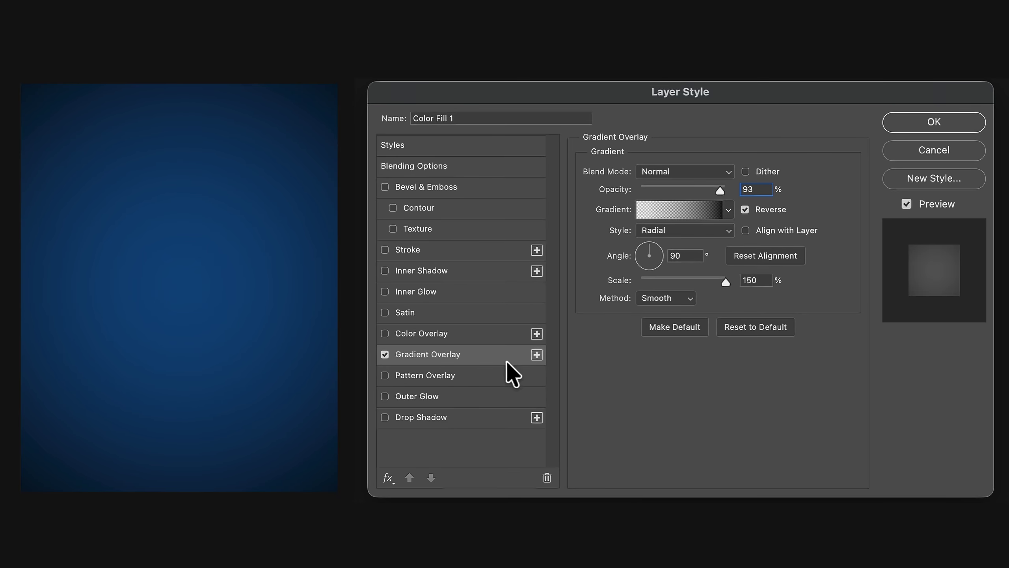
Add another instance of the gradient overlay and turn off Reverse on the upper one.
click(537, 353)
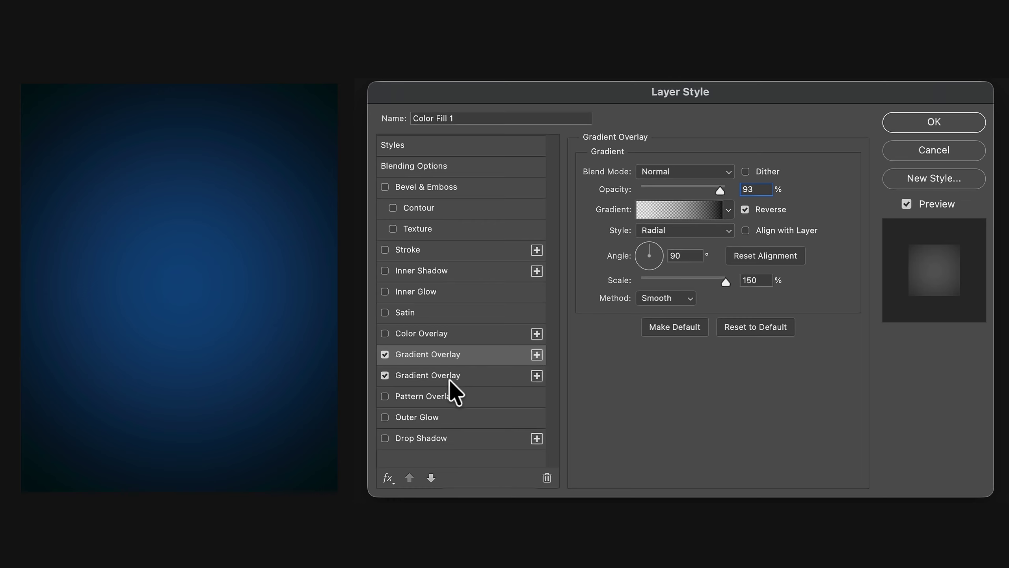
click(744, 209)
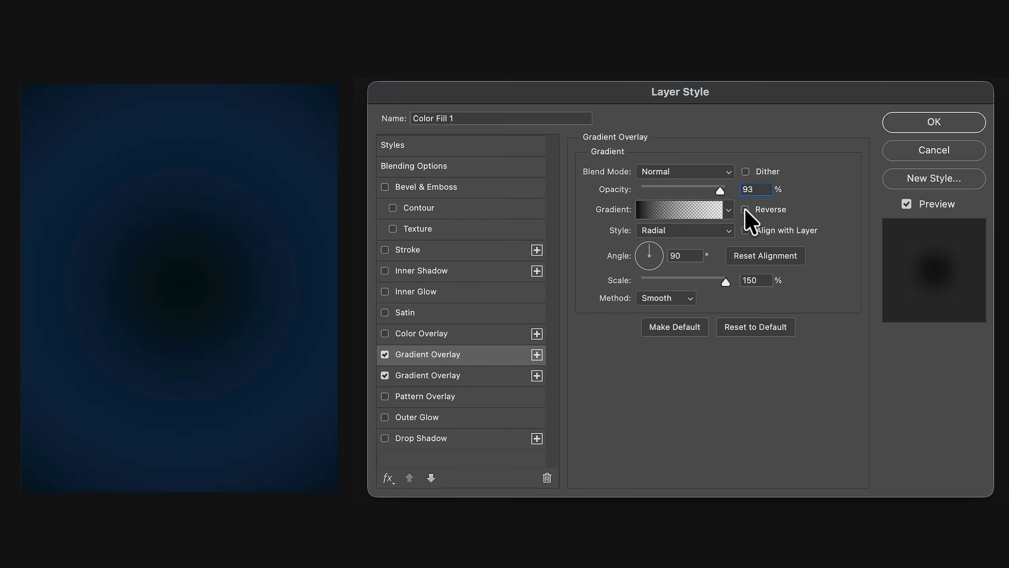
Edit the upper gradient, moving the opaque opacity stop to location 43 and its opacity midpoint to 35, and apply it.
click(678, 207)
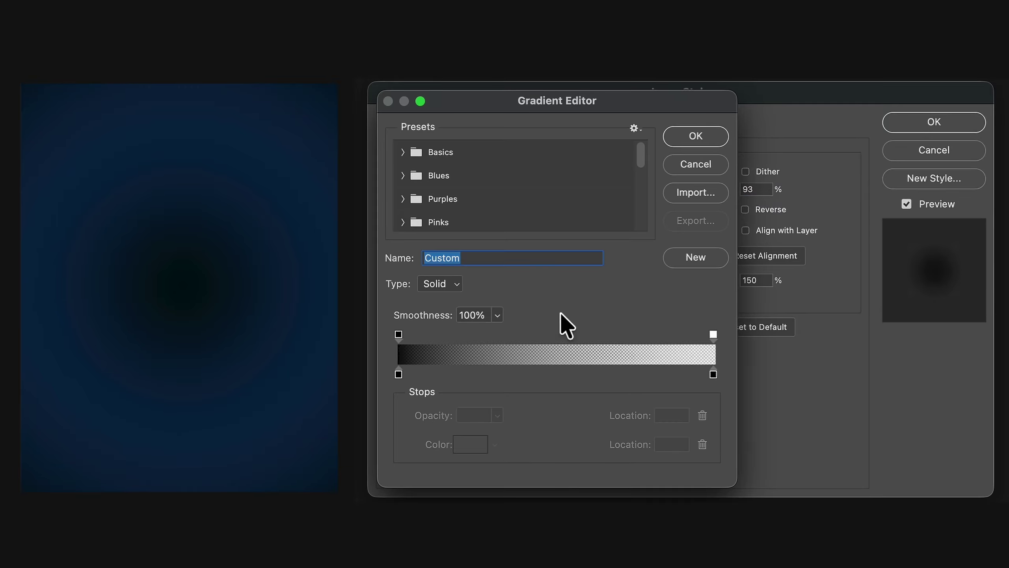
drag(398, 336, 534, 333)
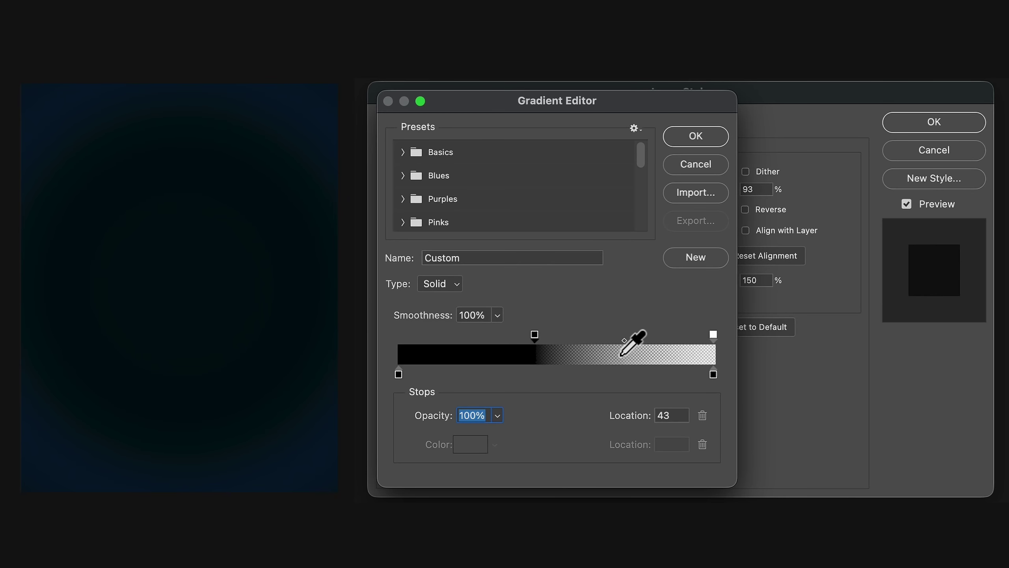
drag(623, 339, 597, 342)
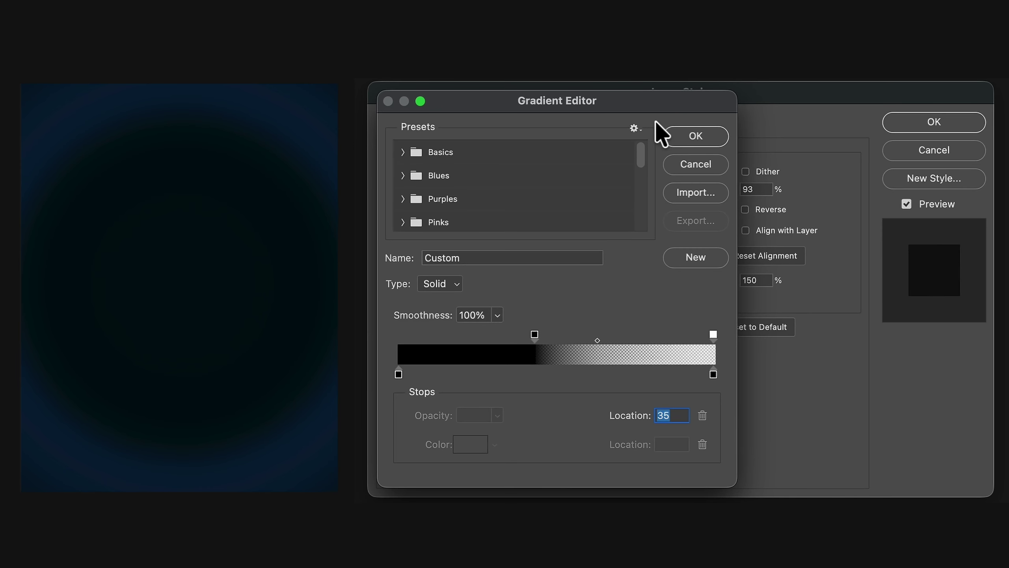
click(695, 136)
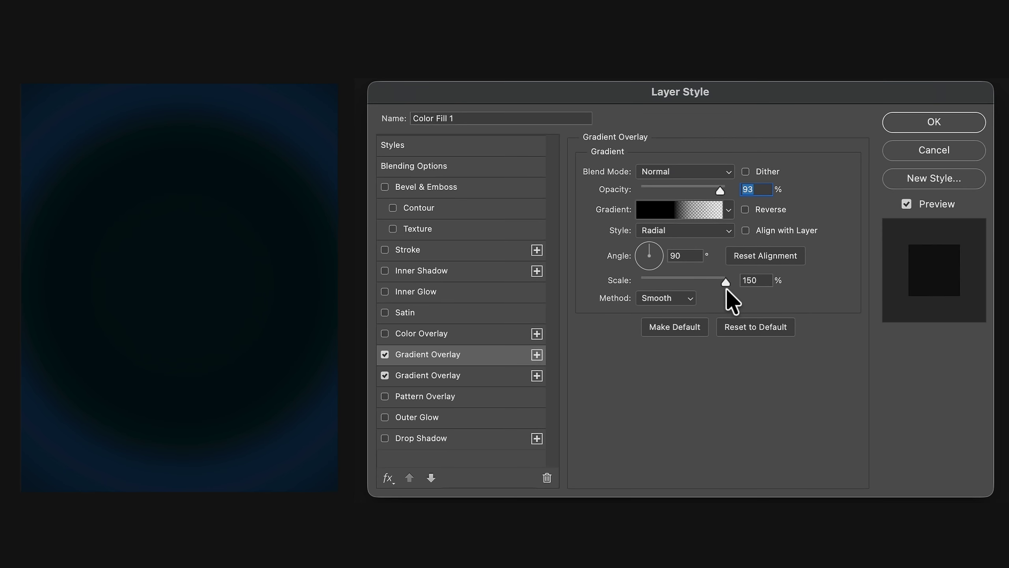
Set the upper gradient overlay's scale to 77% and reposition its dark circle in the lower-right part of the canvas.
drag(726, 290, 677, 281)
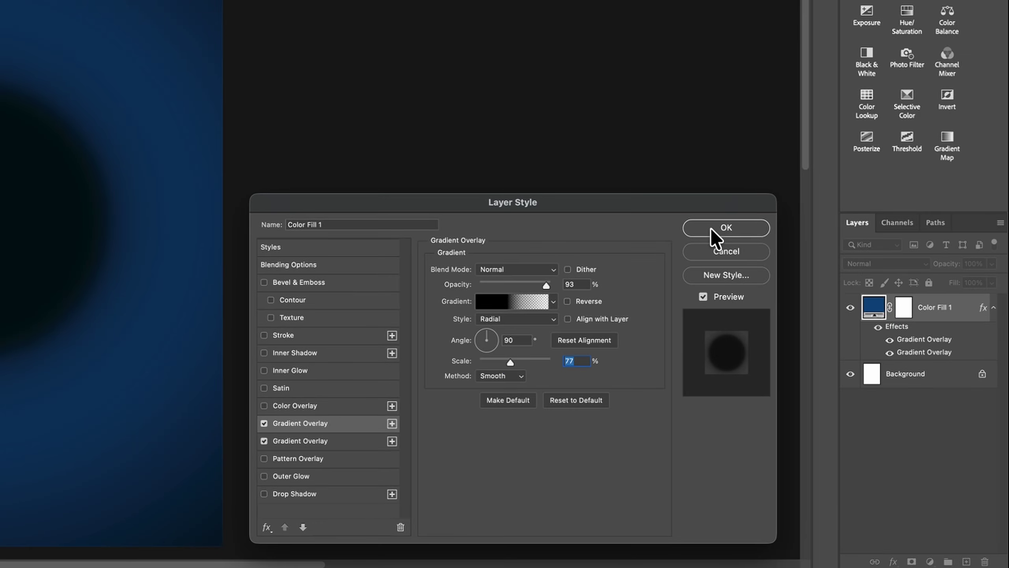
click(710, 227)
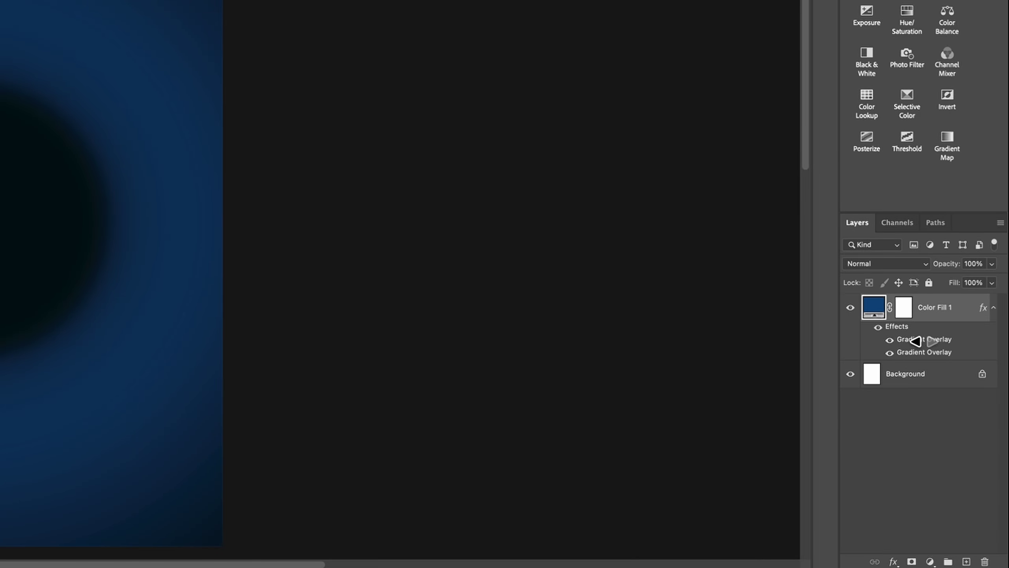
double_click(926, 339)
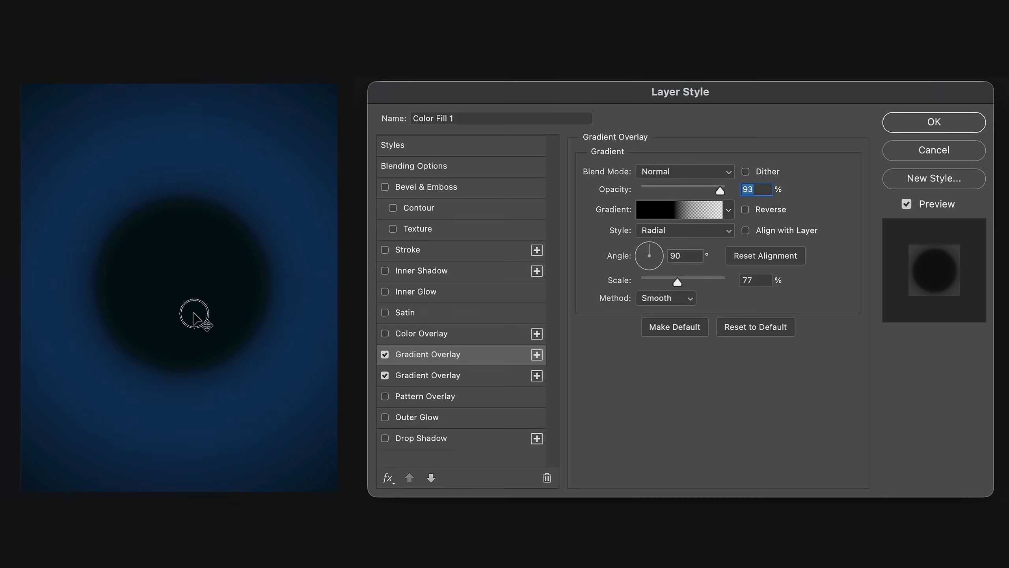
drag(194, 314, 216, 352)
drag(214, 352, 220, 358)
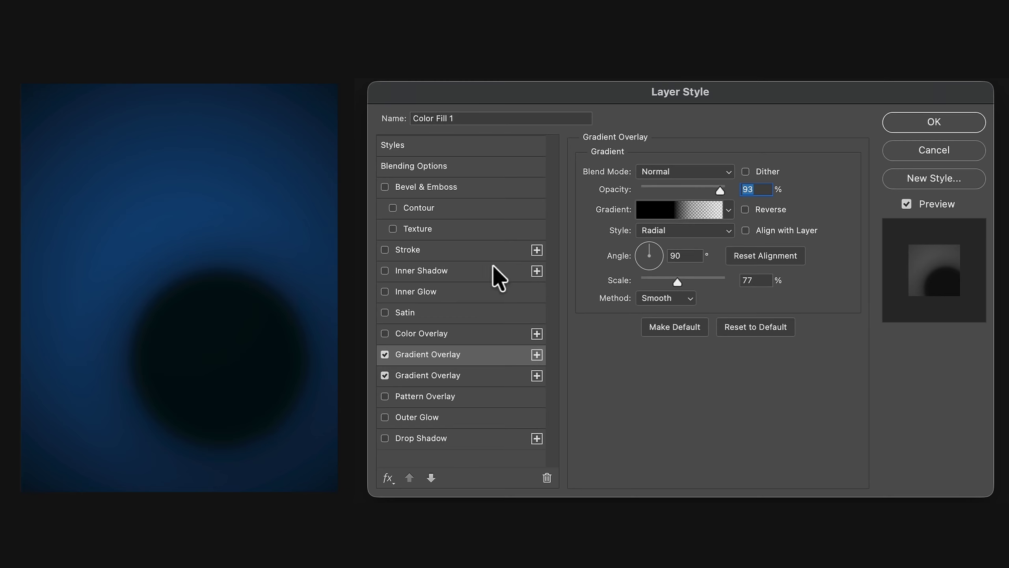
Add another instance of the dark circle's gradient overlay and place its circle in the upper-left part of the canvas.
click(535, 354)
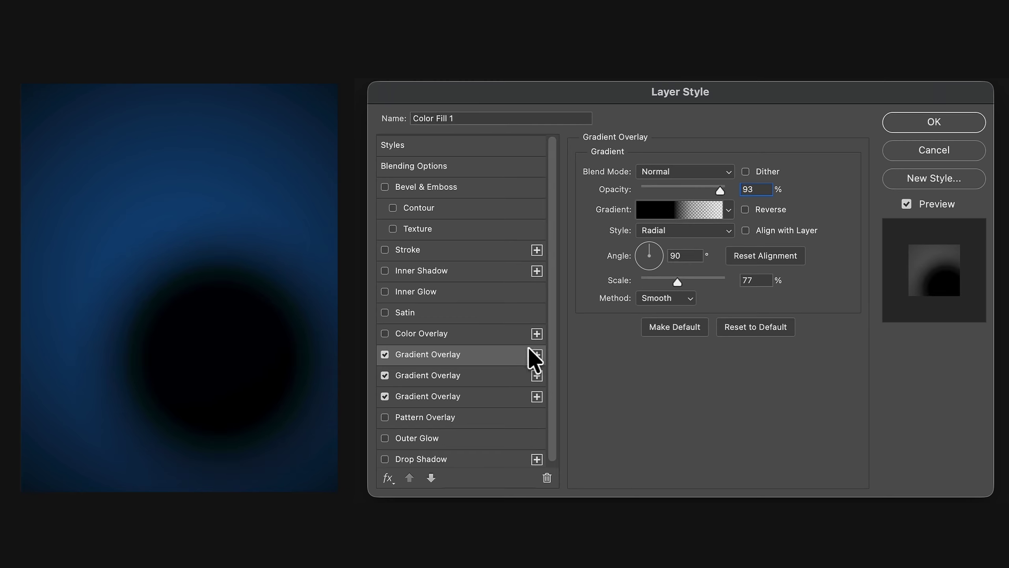
drag(227, 359, 152, 179)
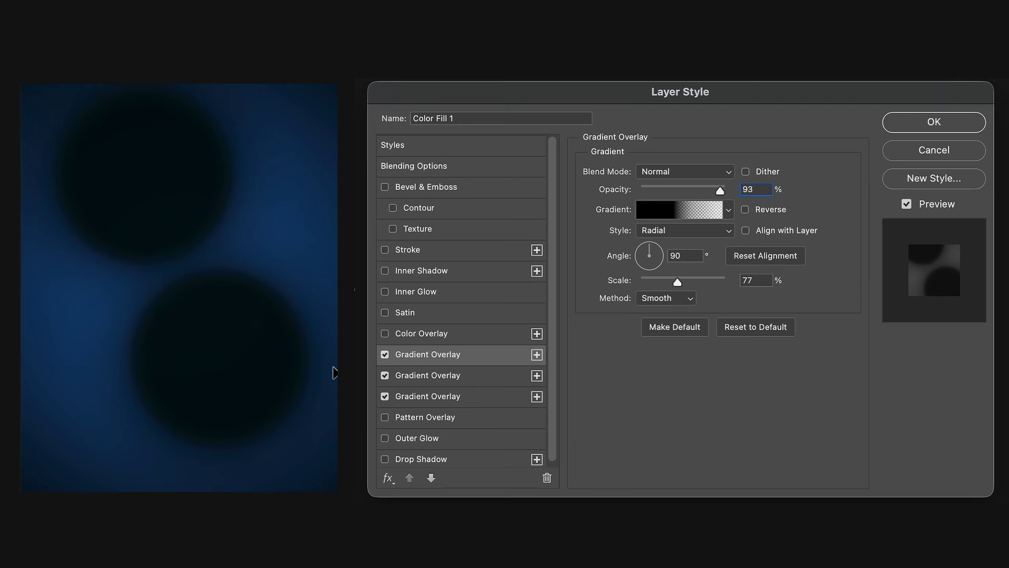
Set the opacity of both dark circles' gradient overlays to 100%.
click(455, 376)
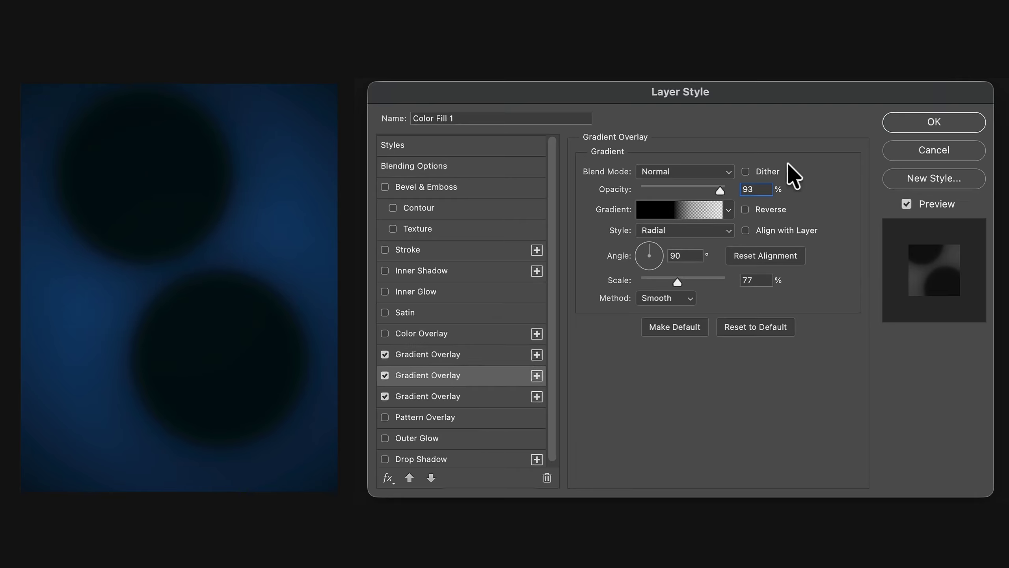
drag(720, 191, 738, 191)
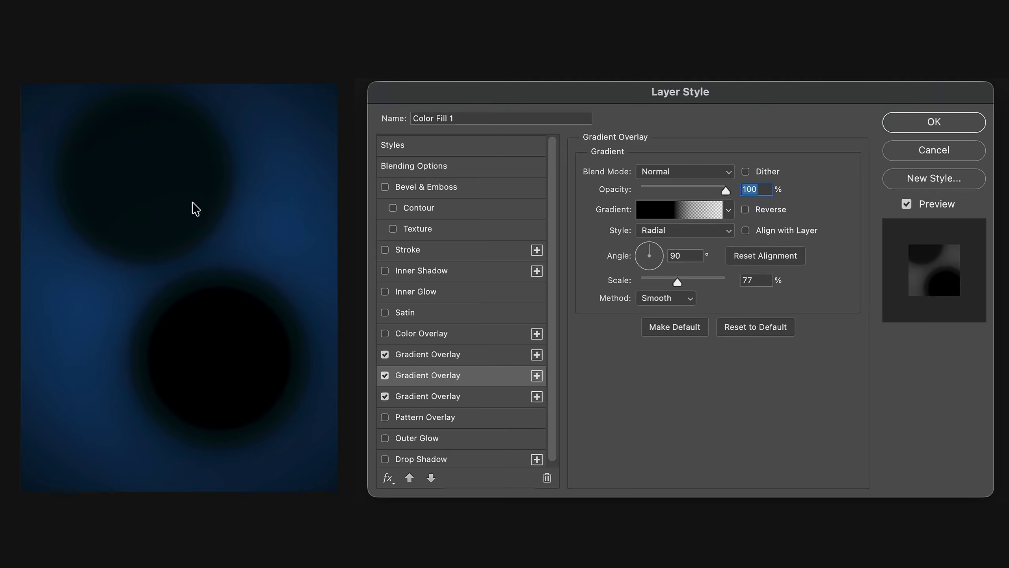
click(483, 353)
drag(720, 191, 744, 191)
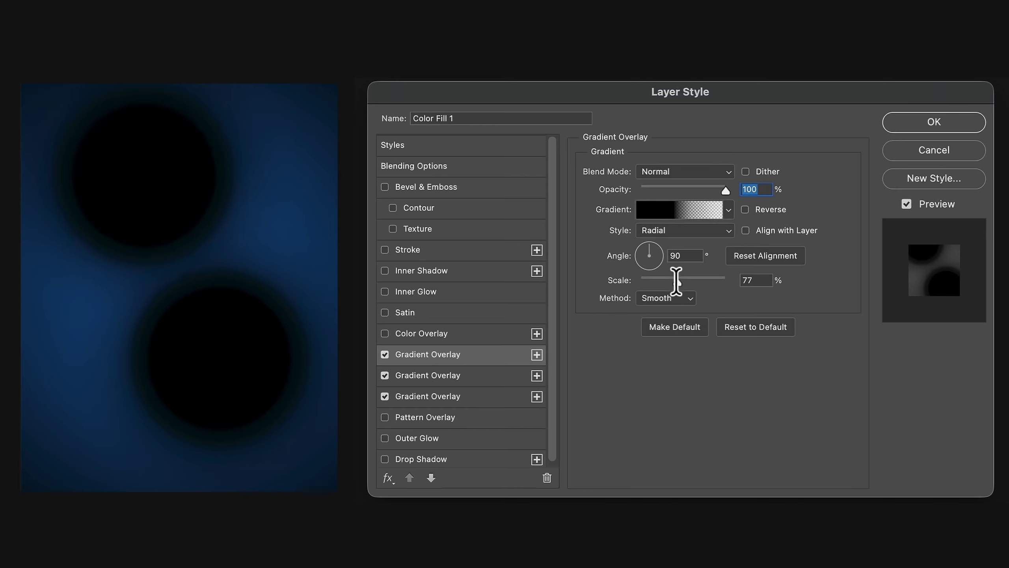
Set the upper circle's overlay scale to 49% and shift the circle slightly down and to the right.
drag(673, 279, 658, 278)
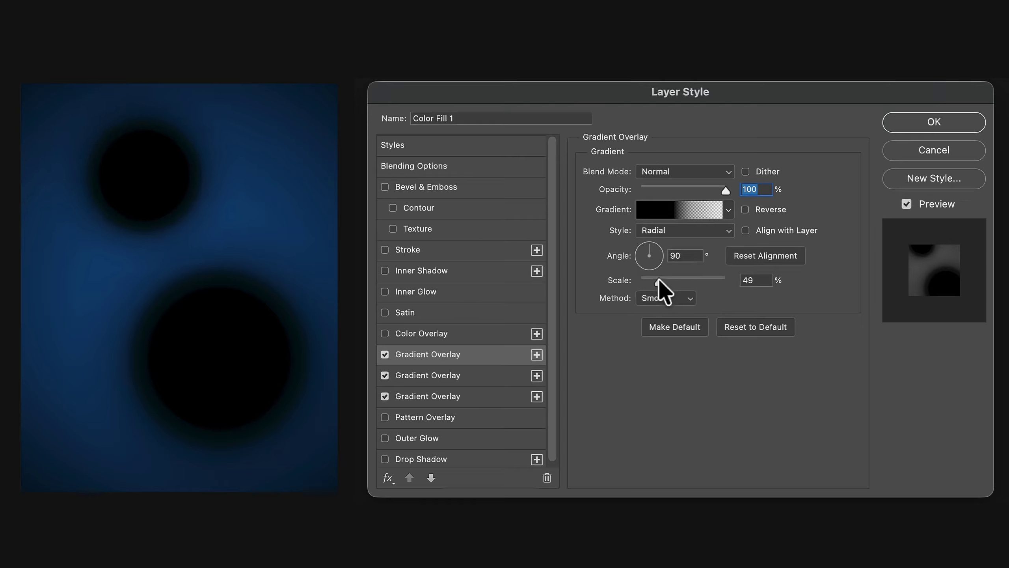
drag(157, 183, 163, 182)
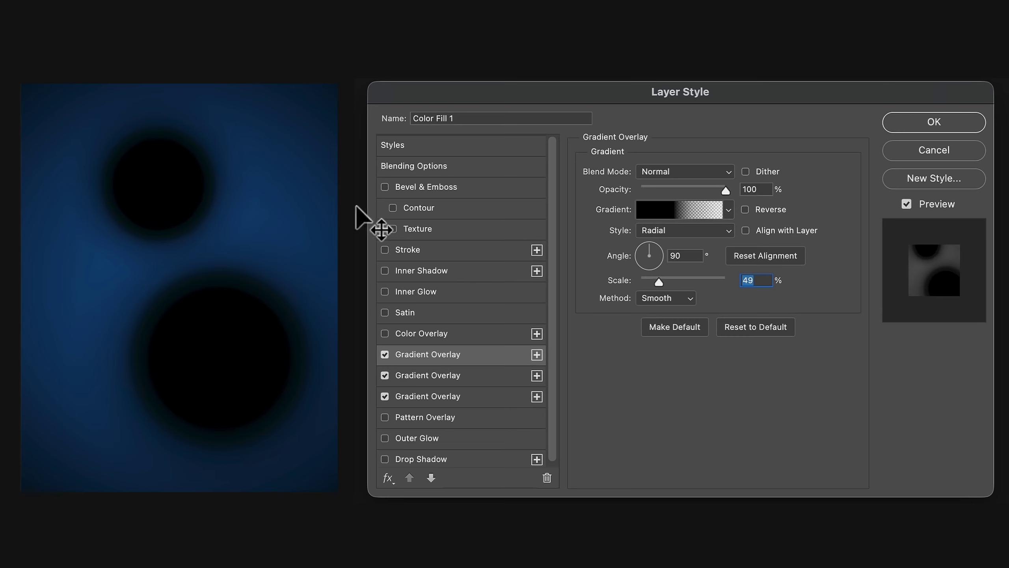
Add another instance of the upper circle's overlay, place it just below that circle to the left, and set its scale to 26%.
click(536, 354)
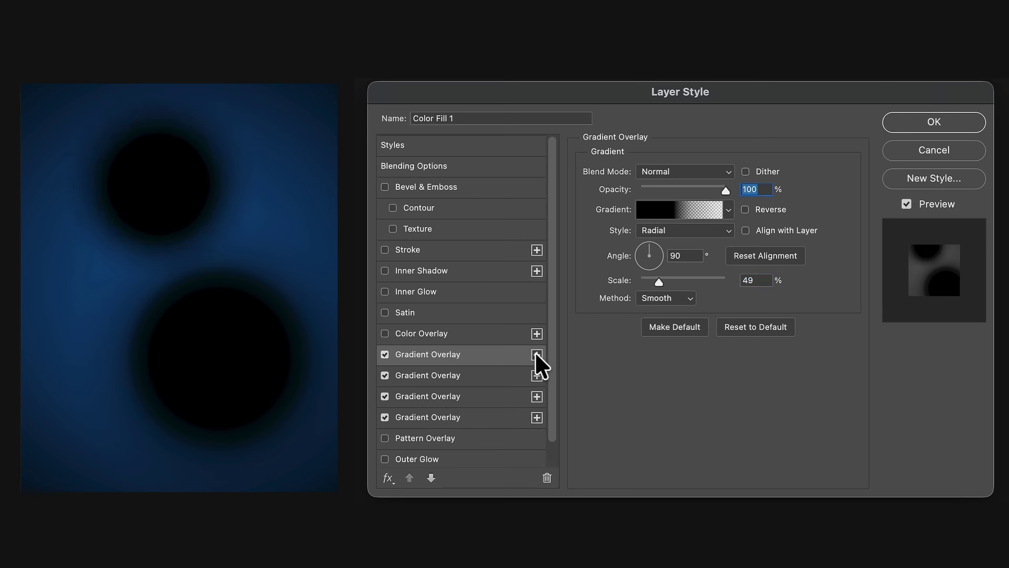
drag(128, 256, 137, 274)
click(656, 283)
drag(655, 283, 648, 283)
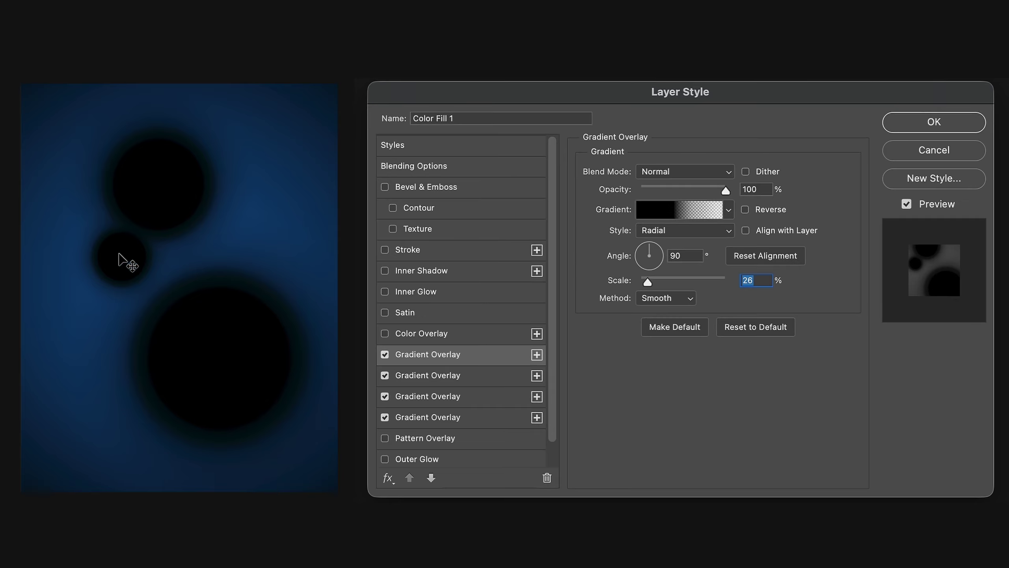
Move the small circle gradient's opaque opacity stop closer to the start, and set the overlay's scale to 39%.
click(666, 214)
drag(535, 335, 451, 337)
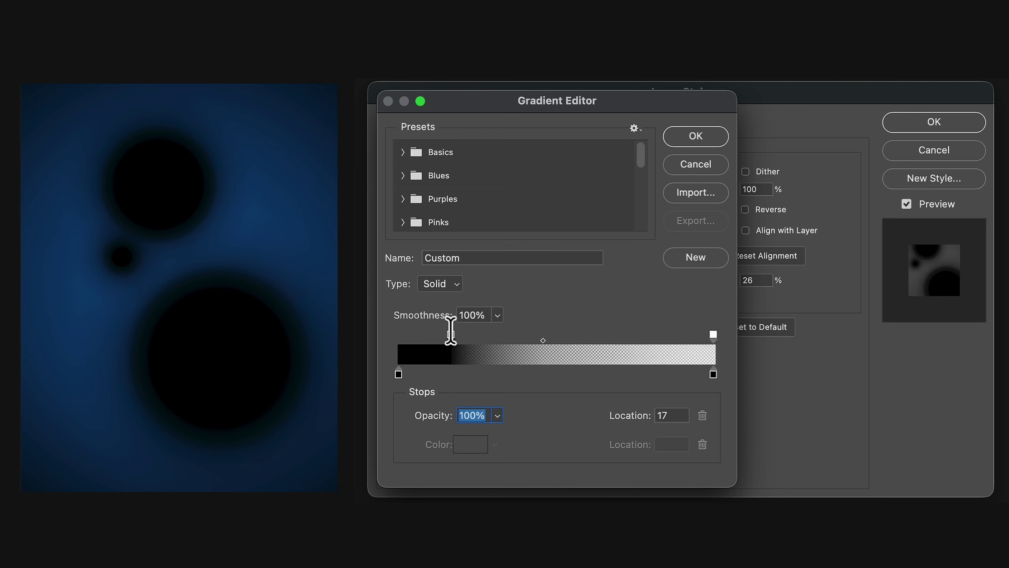
drag(451, 336, 471, 335)
click(696, 139)
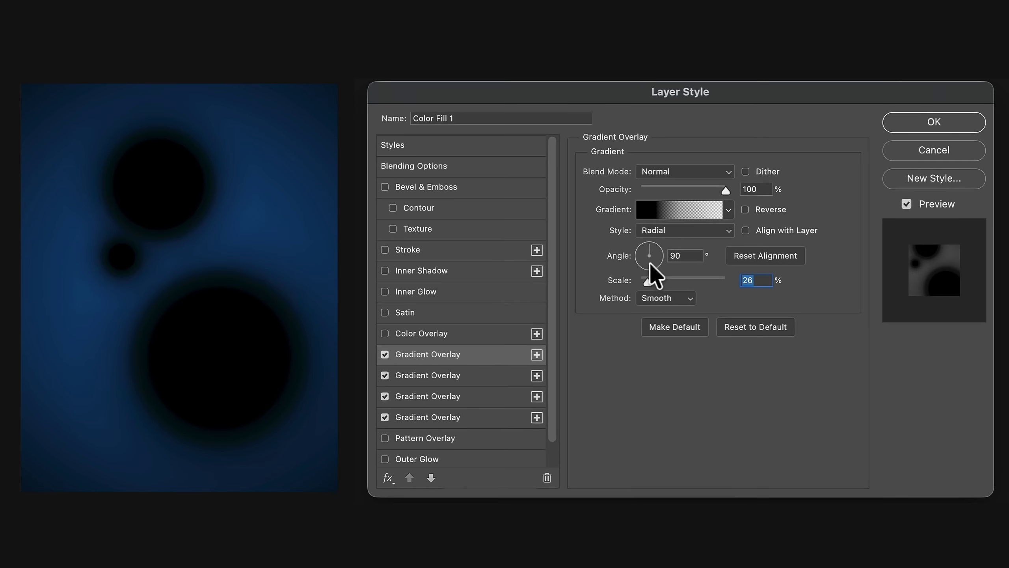
drag(648, 290, 652, 291)
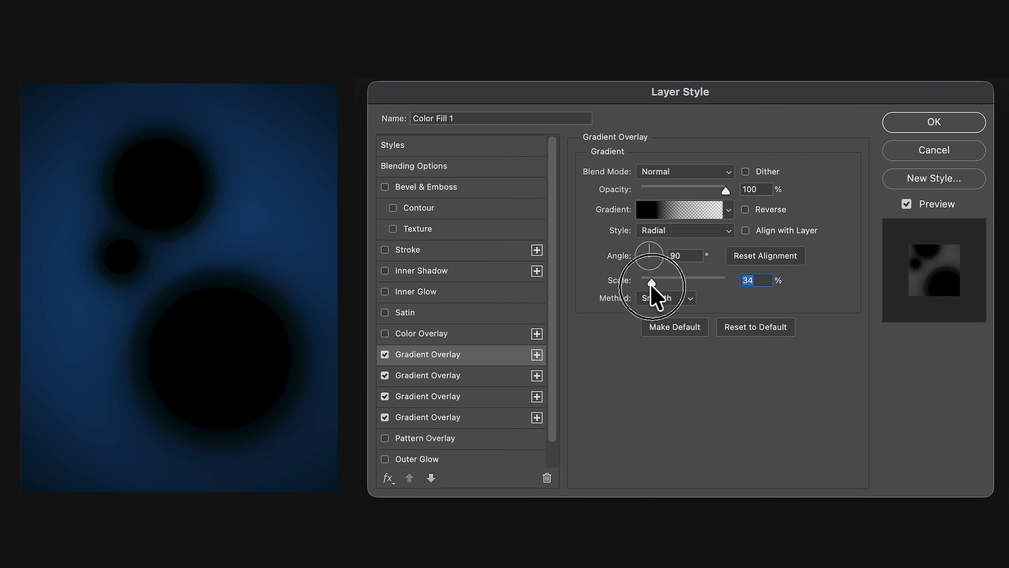
drag(649, 283, 652, 282)
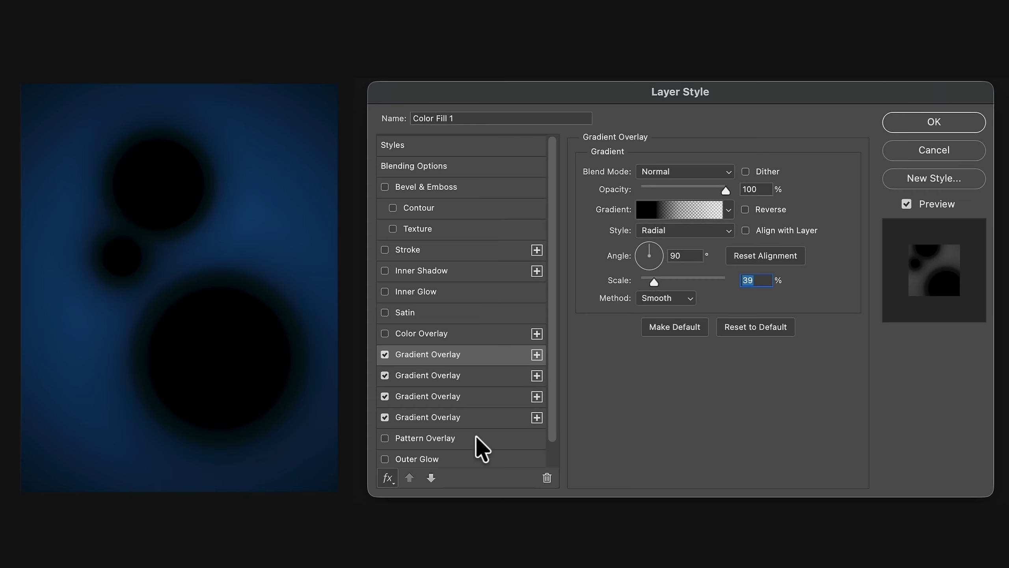
Identify the large lower circle's gradient overlay by toggling its visibility, and add another instance of it.
click(383, 396)
click(383, 395)
click(409, 396)
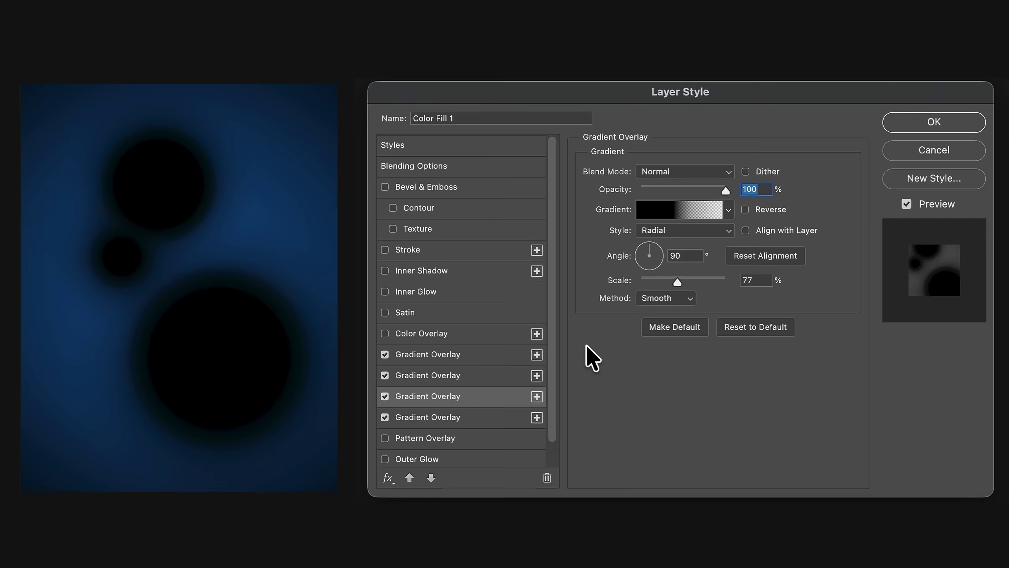
click(537, 396)
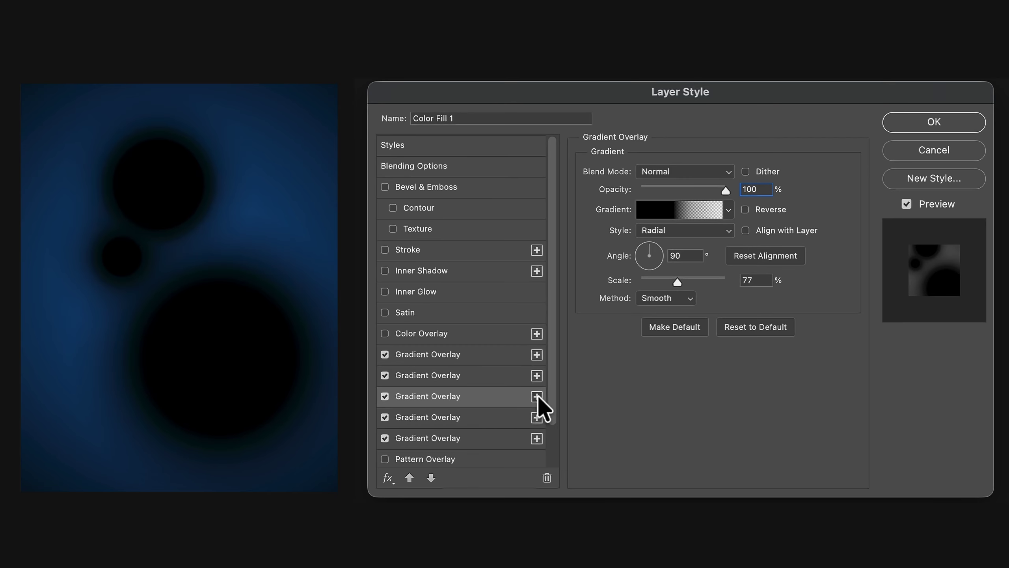
Give the large circle's new overlay the saved transparent-red-orange-yellow gradient preset, turn on Reverse, and set its scale to 44%.
click(728, 209)
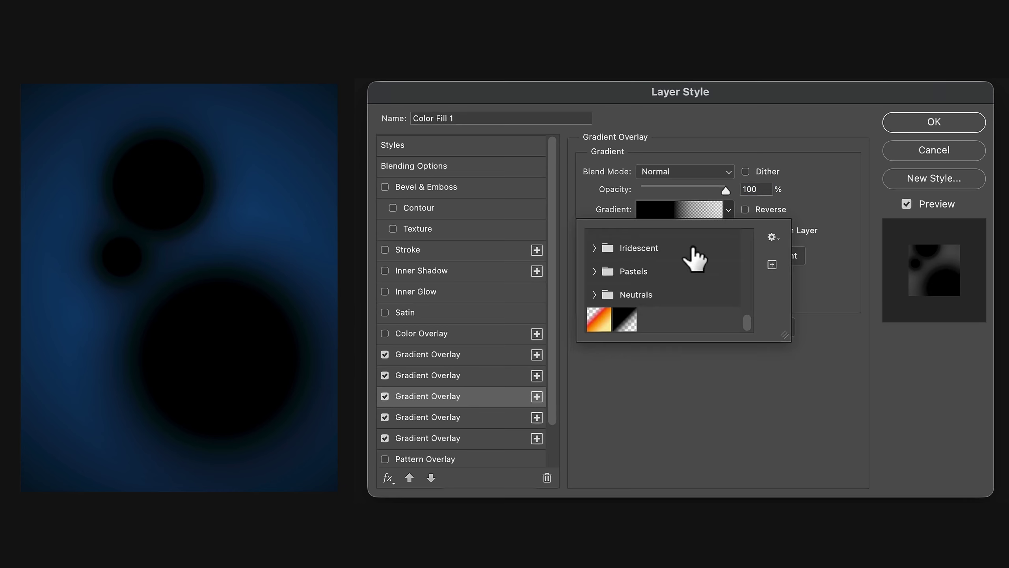
click(596, 318)
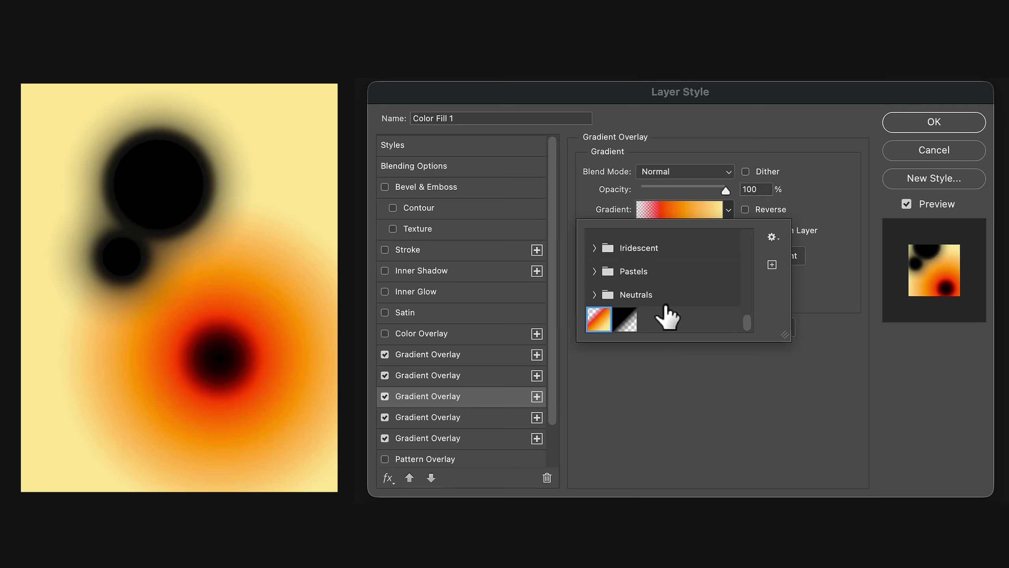
click(813, 215)
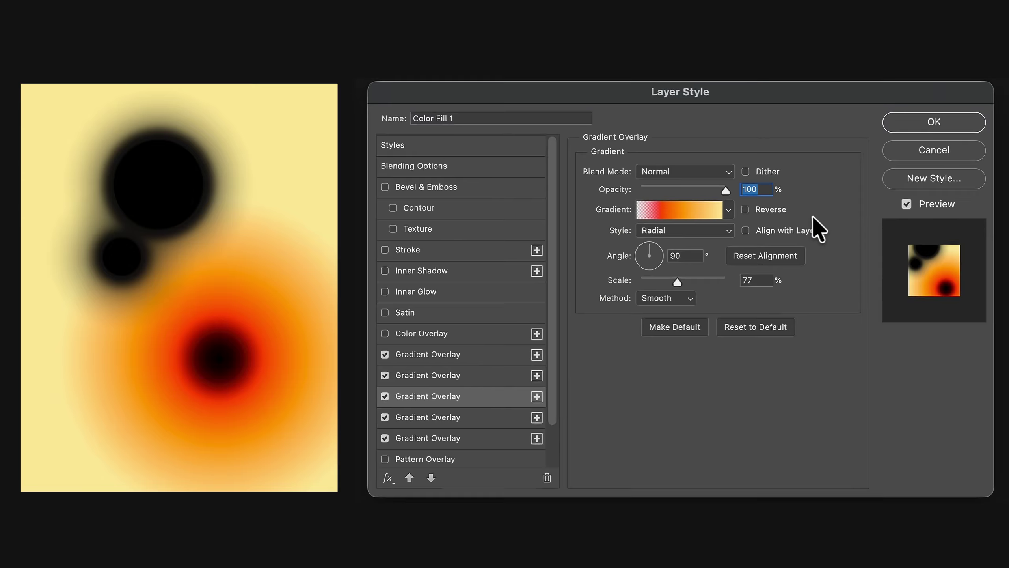
click(745, 209)
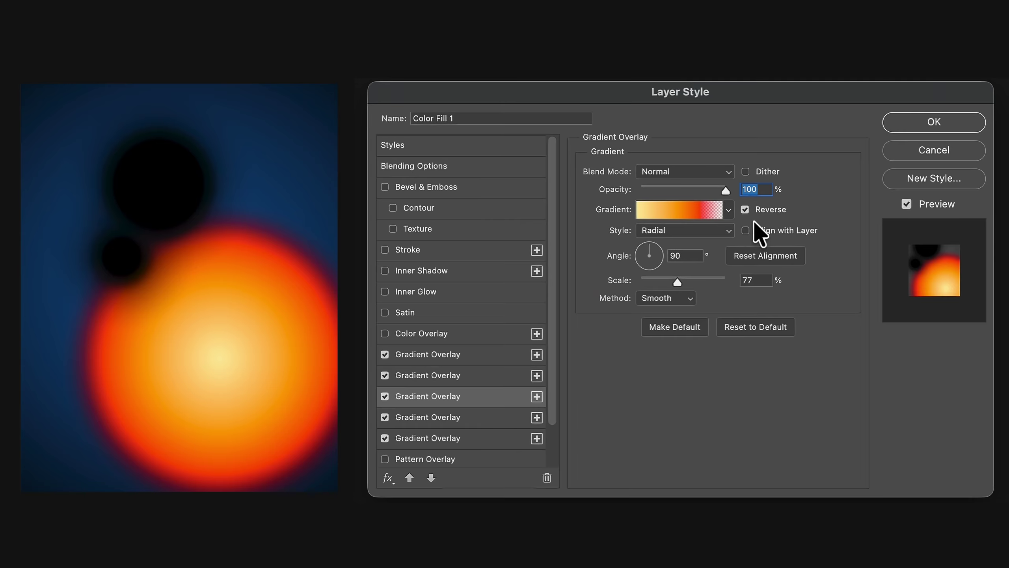
drag(676, 280, 654, 280)
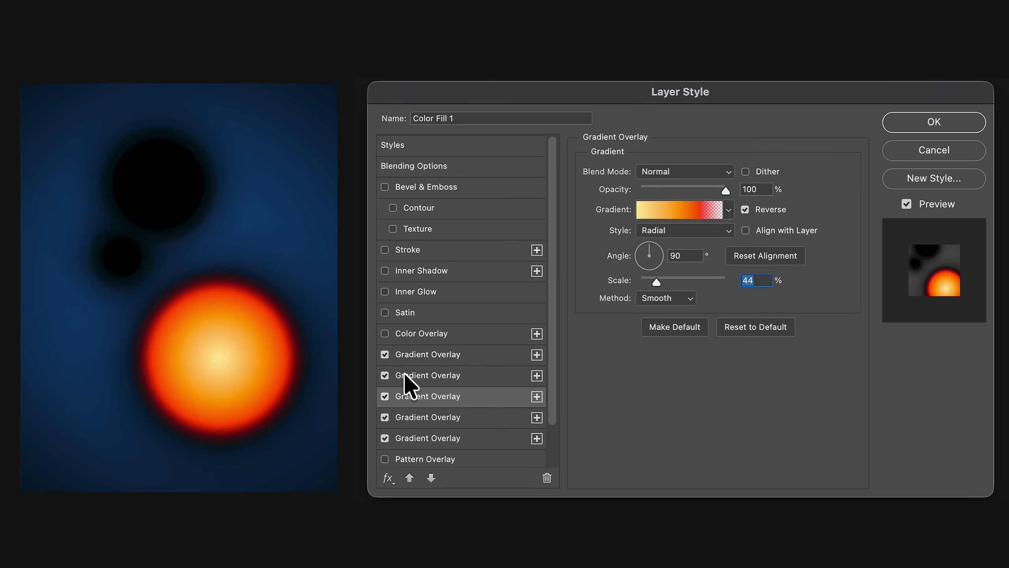
Add another instance of the upper circle's gradient overlay and give it the saved transparent-red-orange-yellow gradient preset.
click(418, 376)
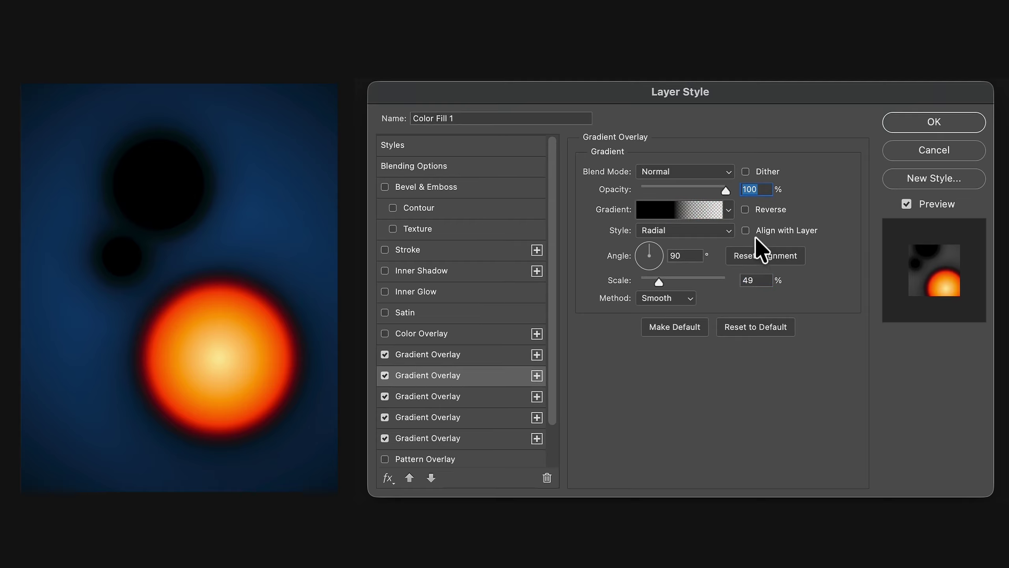
click(536, 374)
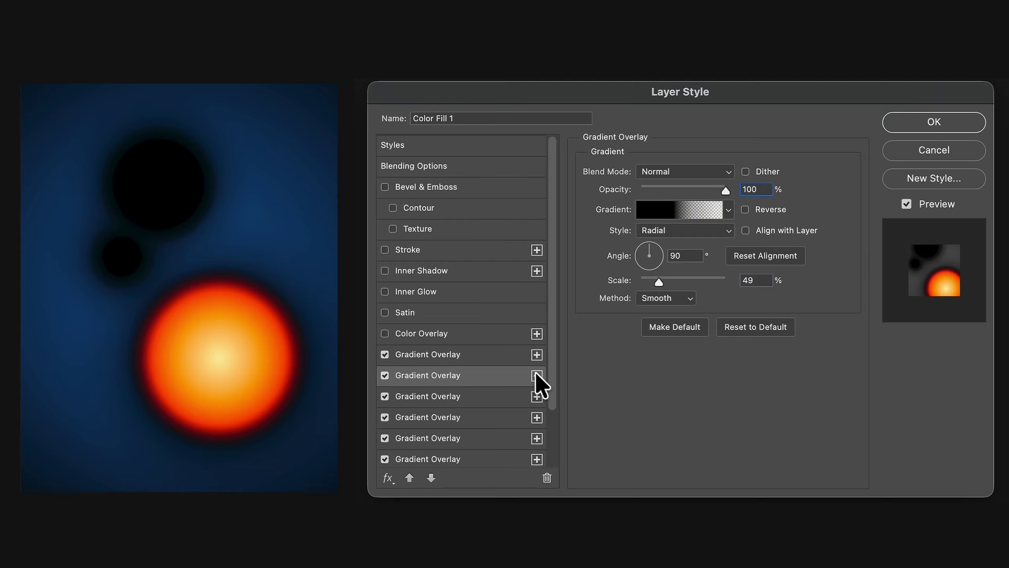
click(729, 205)
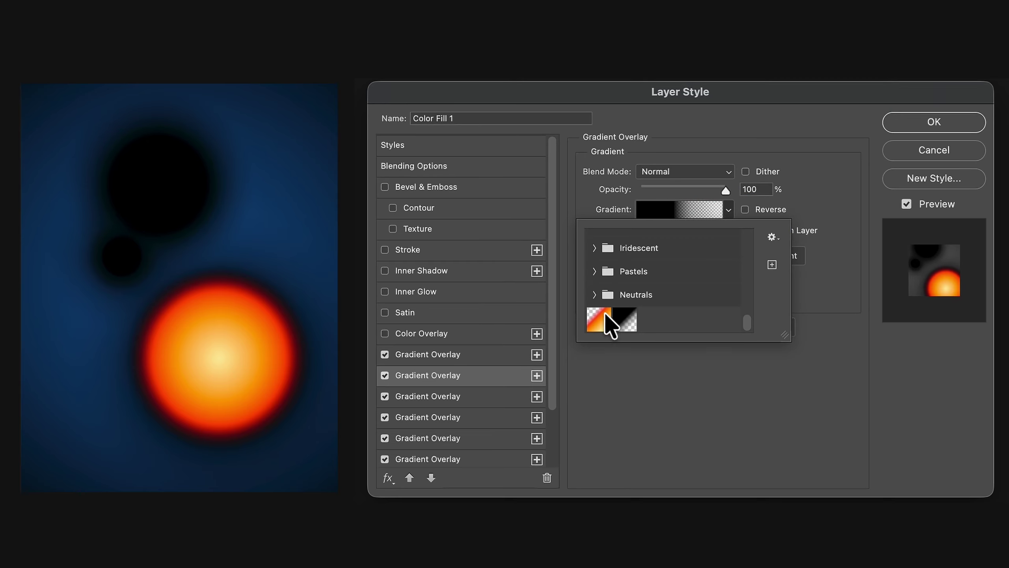
click(600, 321)
click(791, 215)
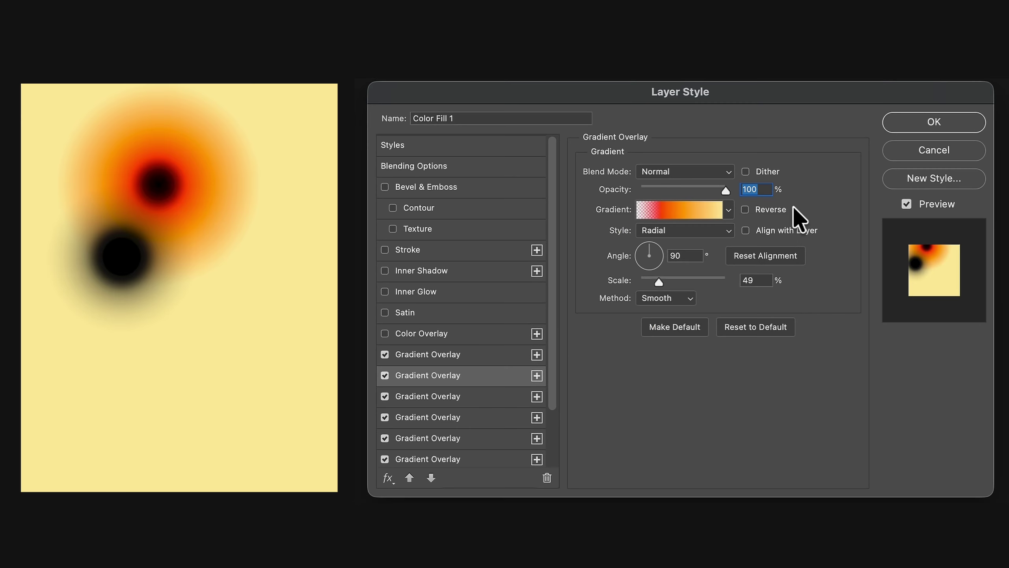
Reverse the upper circle's orange gradient and reduce the overlay's scale to about 29%.
click(746, 209)
click(658, 281)
drag(658, 279, 649, 280)
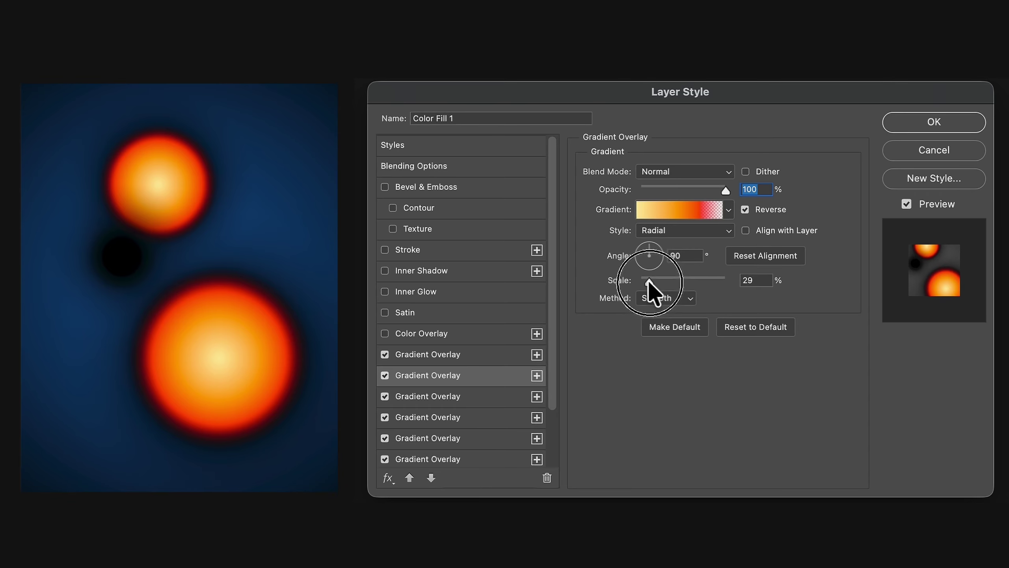
drag(649, 280, 648, 280)
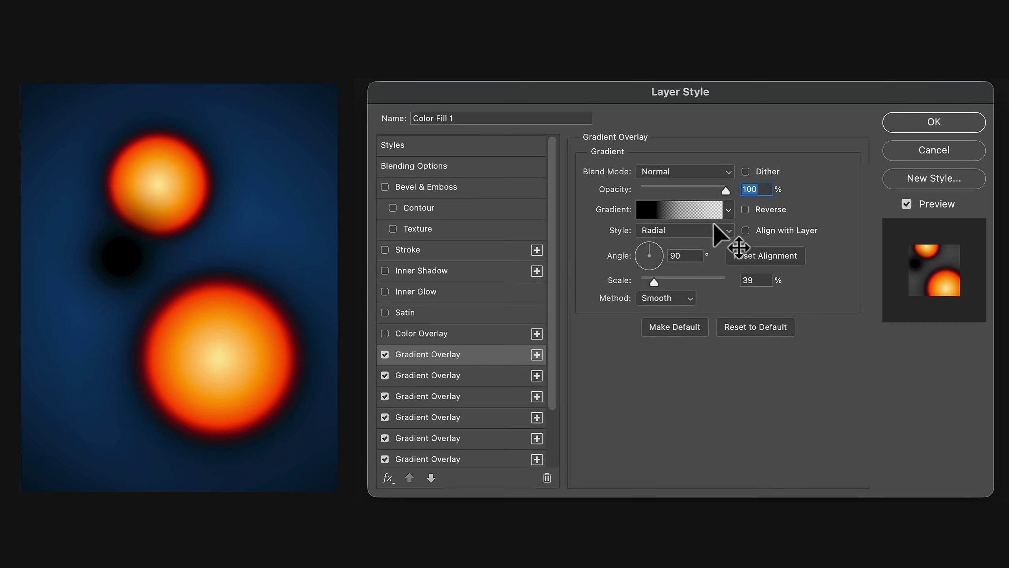
Add another instance of the small dark circle's gradient overlay with the fire preset, turn on Reverse, and reduce its scale to 21%.
click(536, 355)
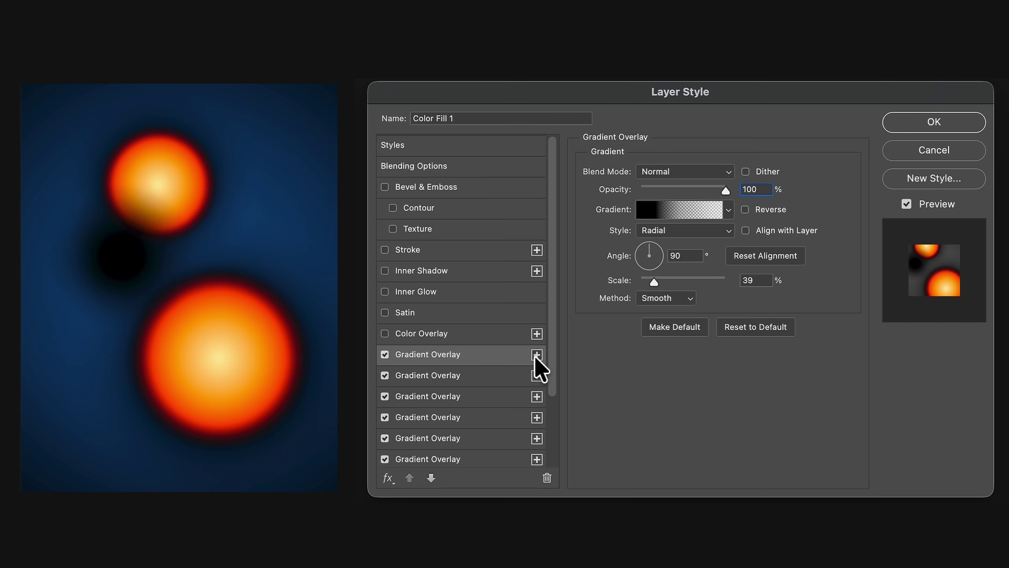
click(729, 208)
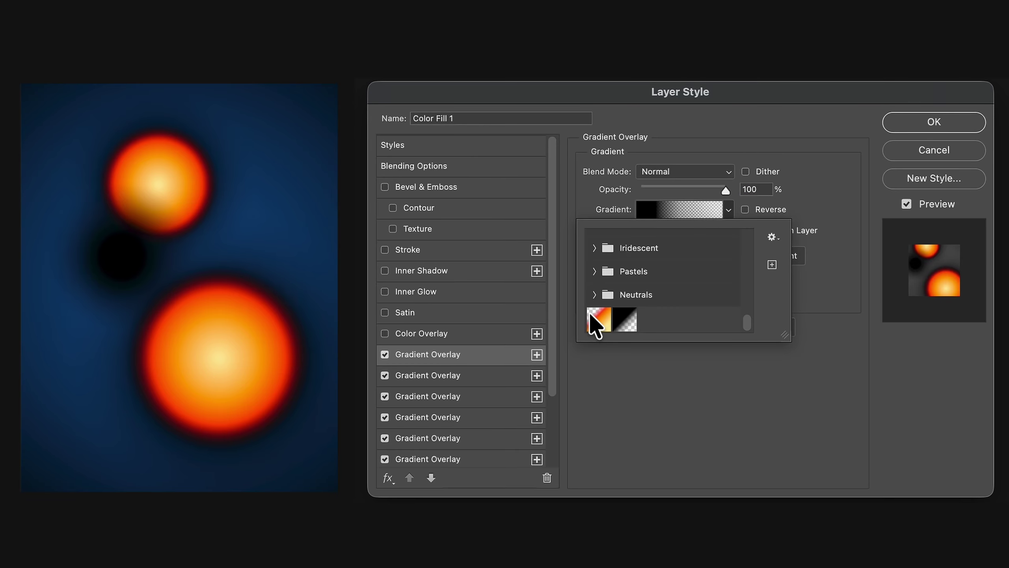
click(592, 316)
click(853, 199)
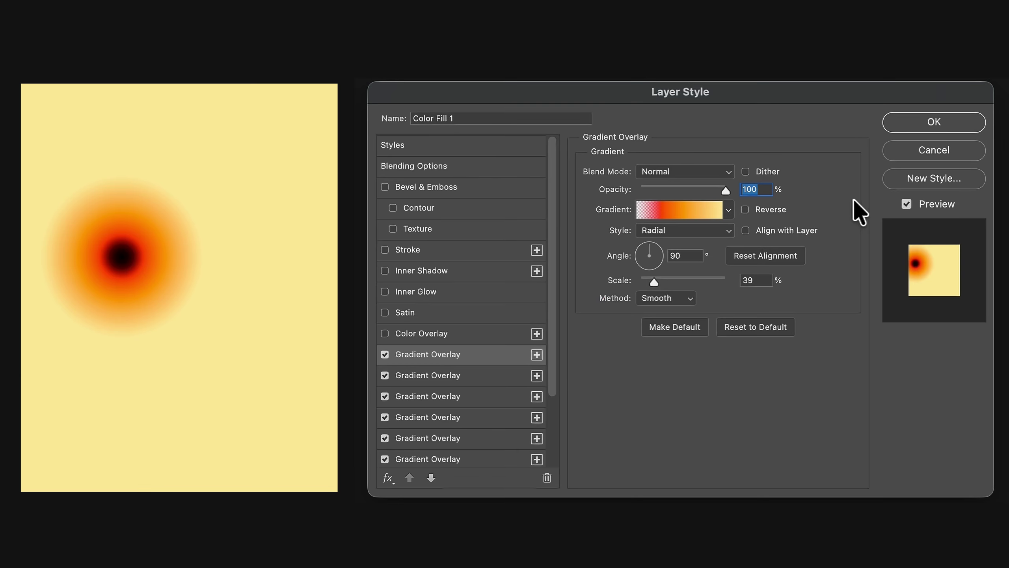
click(745, 210)
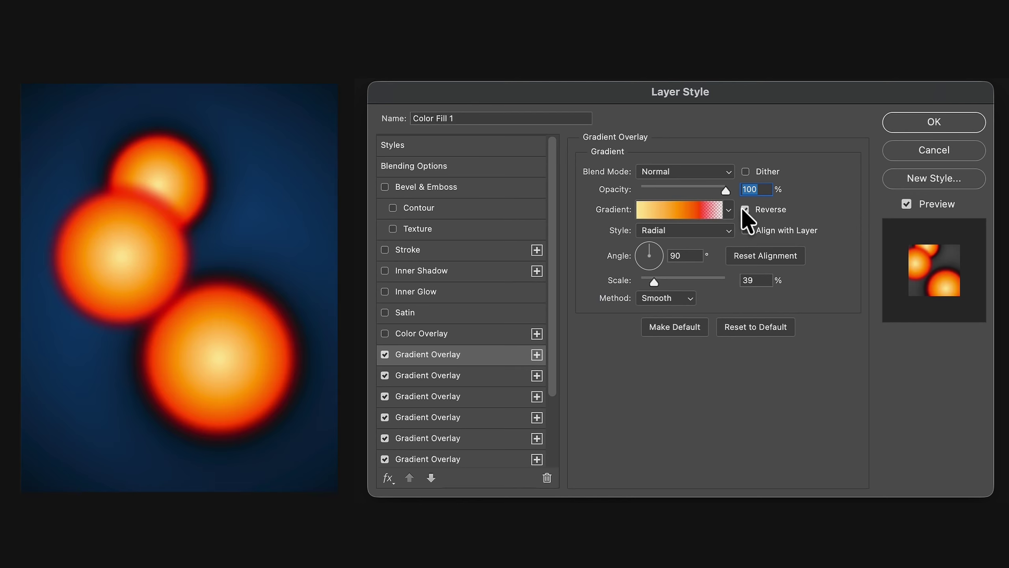
drag(652, 281, 644, 282)
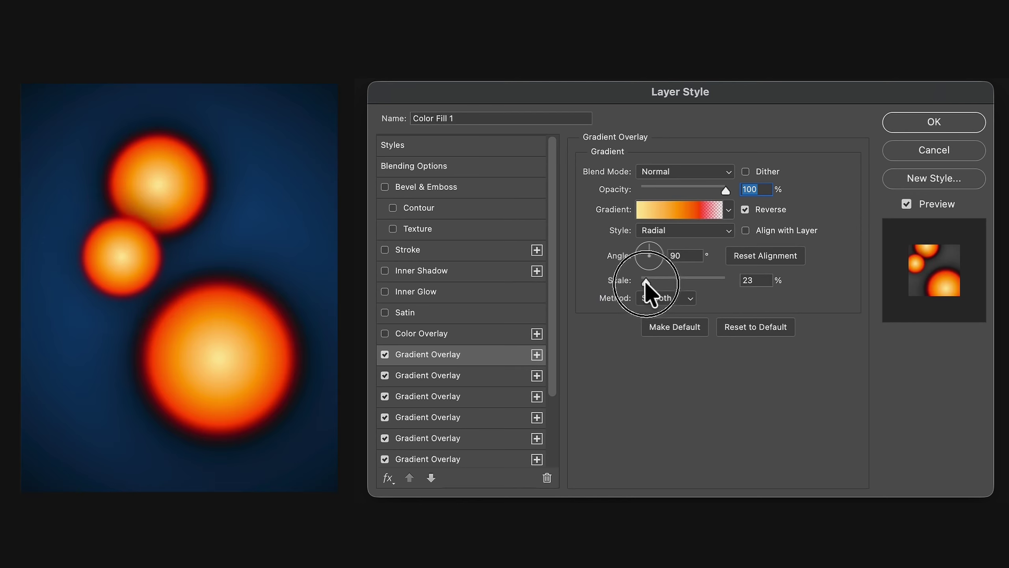
Shift the small circle's red and orange gradient stops toward the yellow end, and set its opaque and transparent stops at 52% and 13%.
click(686, 212)
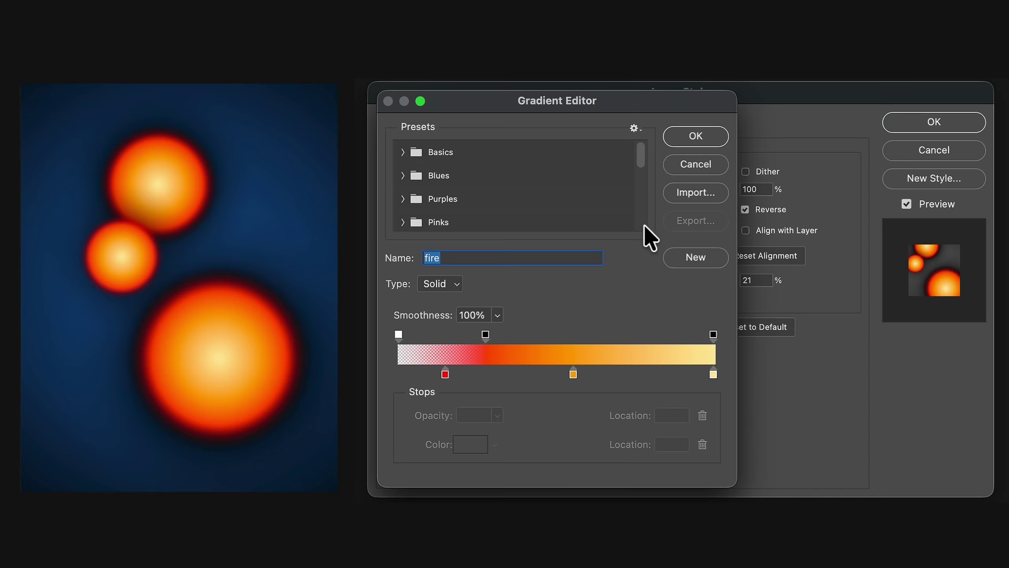
drag(444, 373, 502, 385)
drag(572, 375, 618, 382)
drag(486, 333, 563, 336)
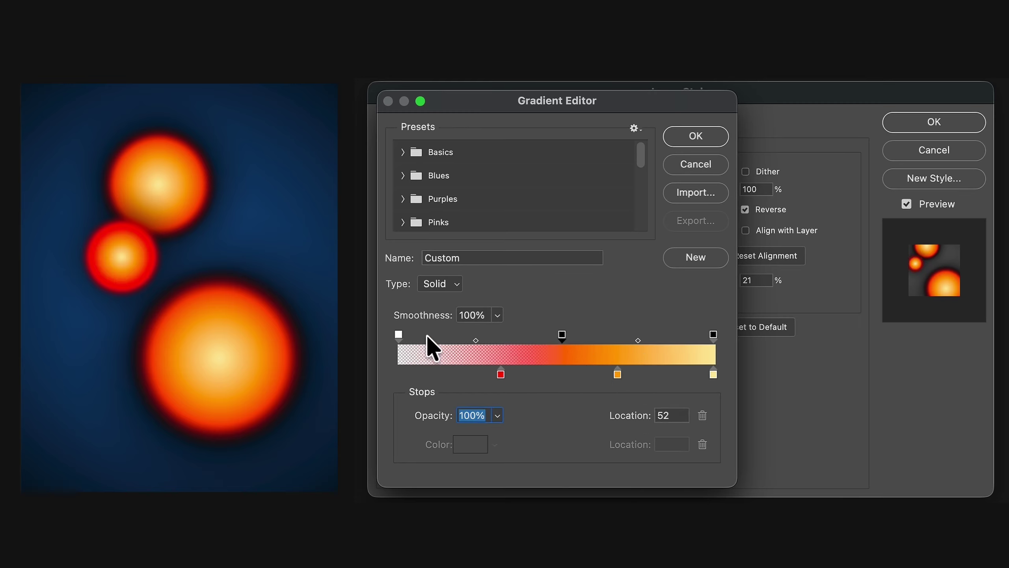
drag(399, 335, 441, 334)
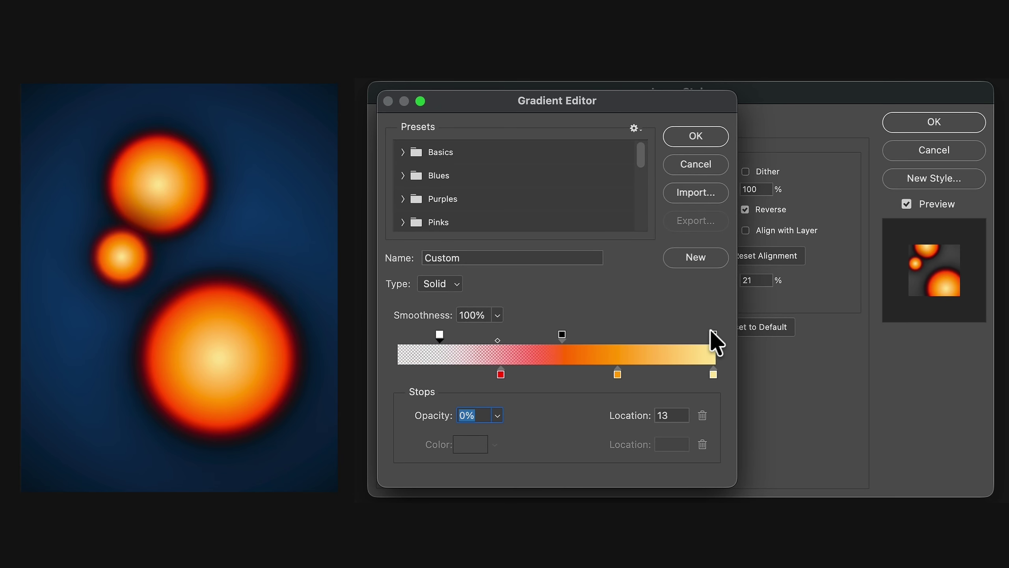
click(695, 136)
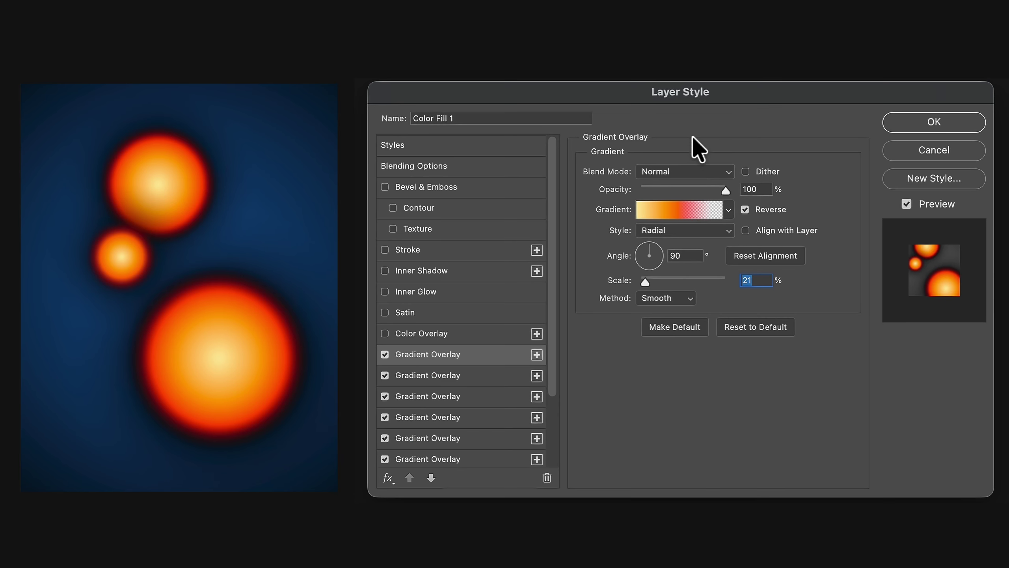
Reduce the scale of the small circle's orange overlay to 18%.
click(644, 280)
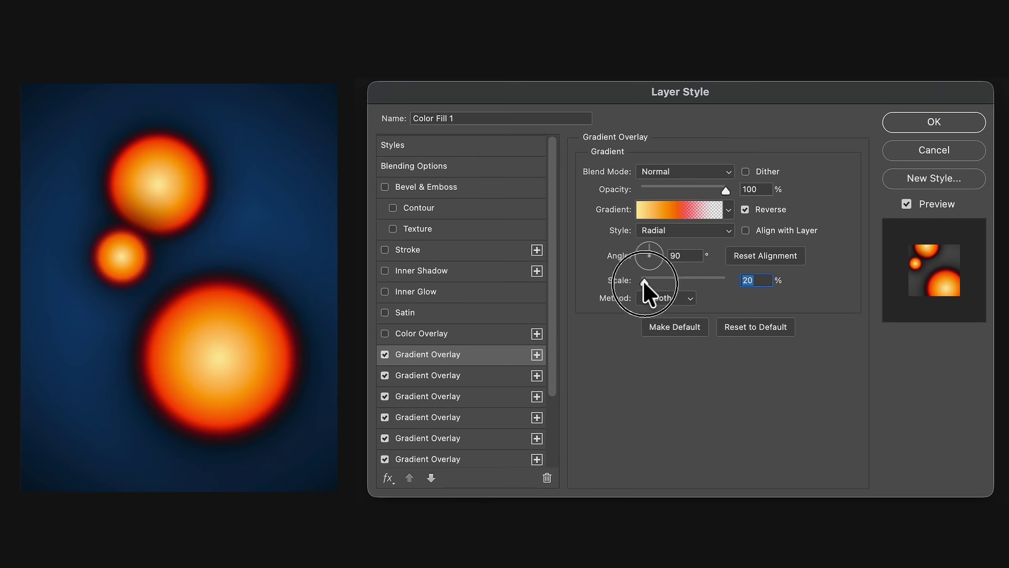
drag(643, 281, 642, 280)
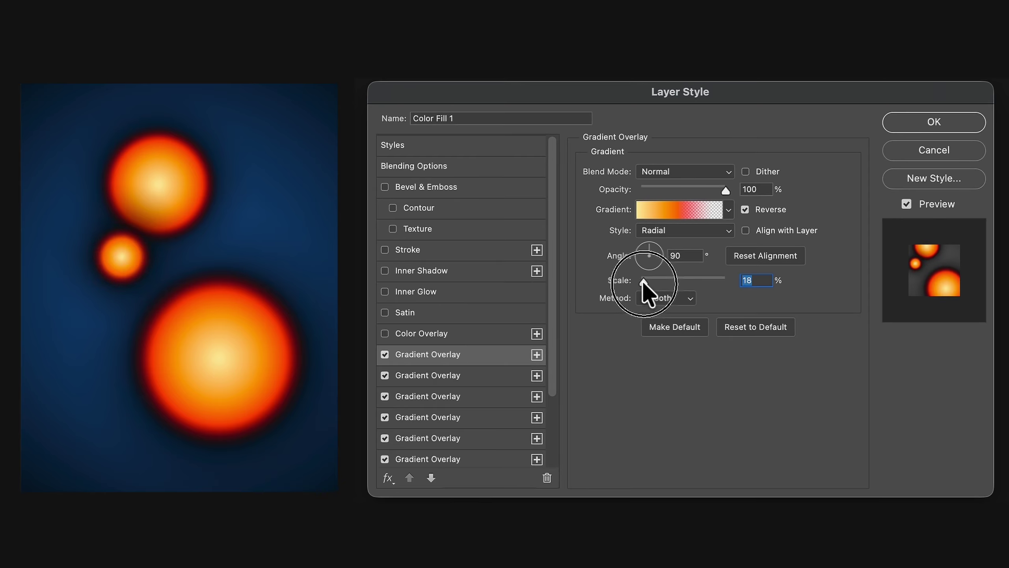
drag(643, 281, 644, 282)
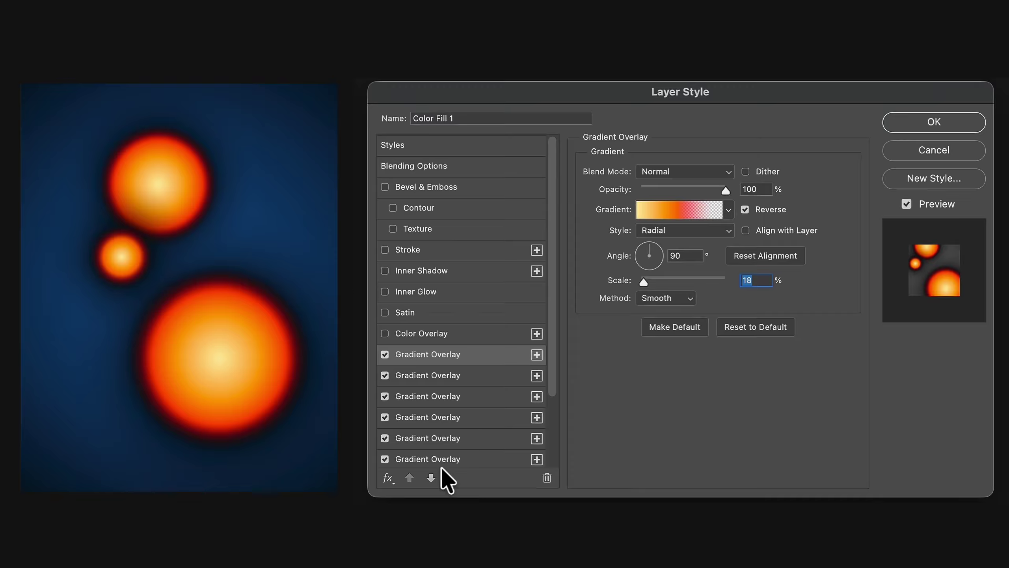
Move the upper circle's orange gradient overlay higher in the effects stack, above the small circle's dark halo.
drag(428, 394, 426, 394)
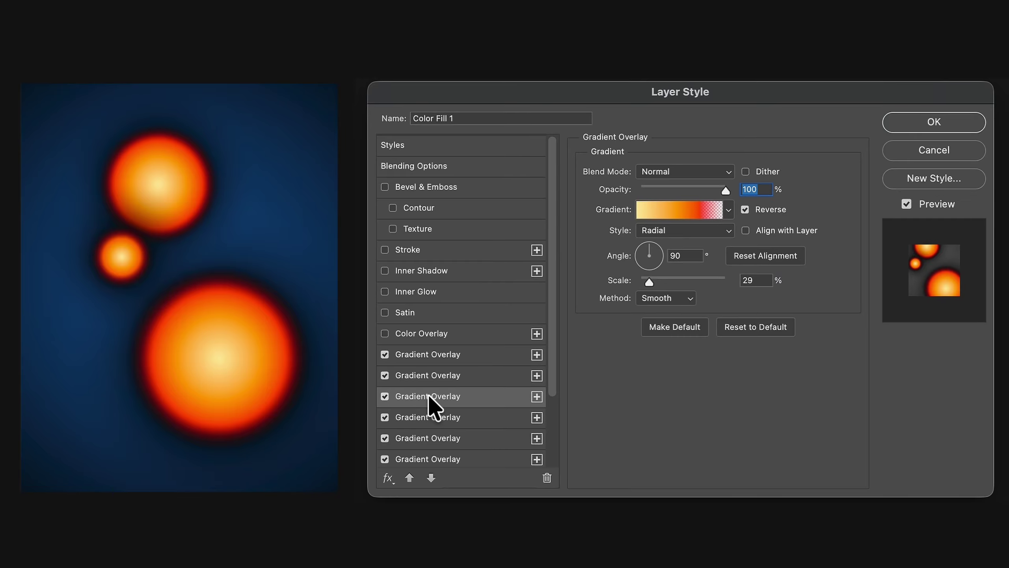
click(410, 477)
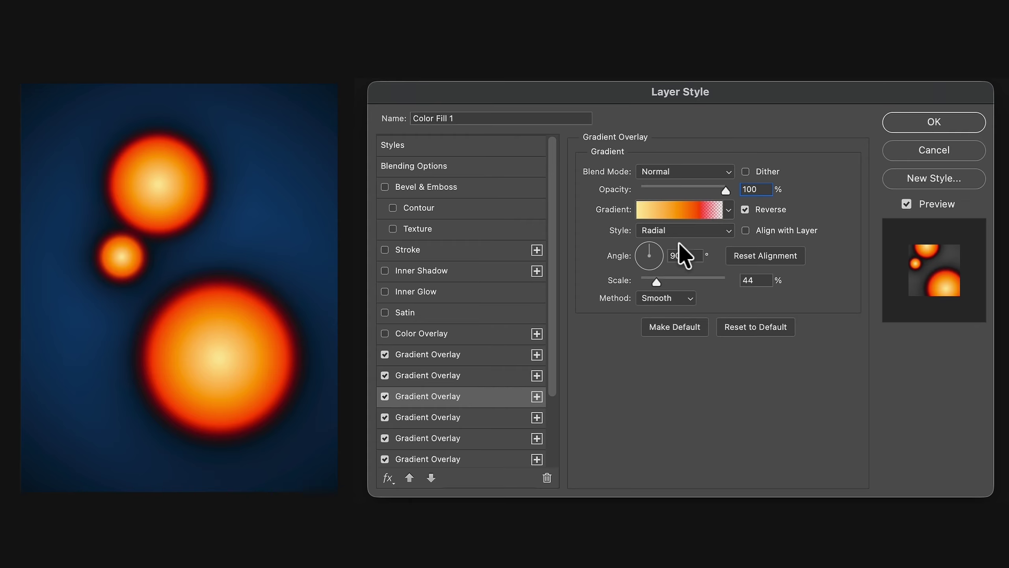
Open the large circle's orange gradient for editing and save it as a new preset named fire.
click(676, 210)
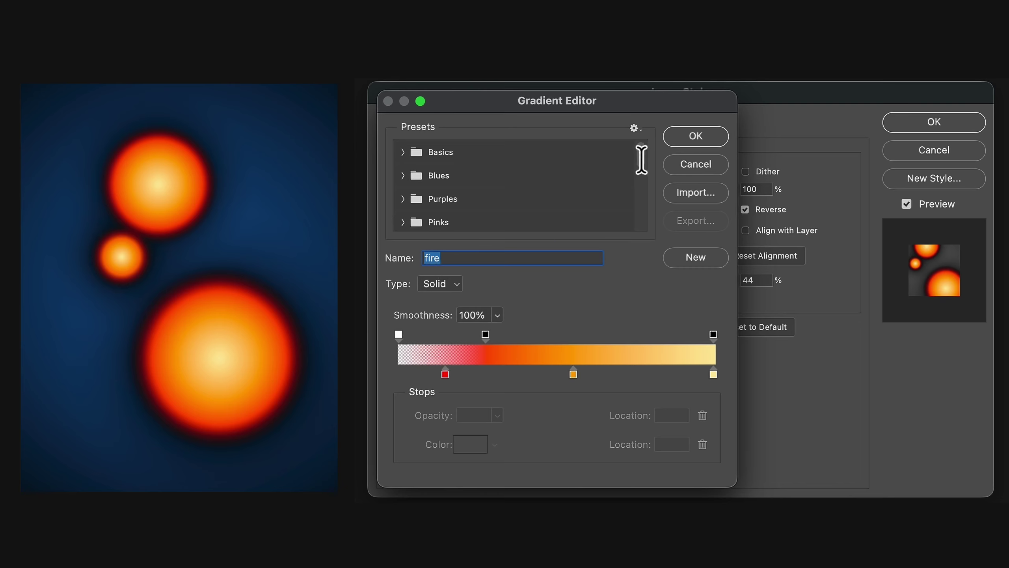
drag(645, 199, 637, 308)
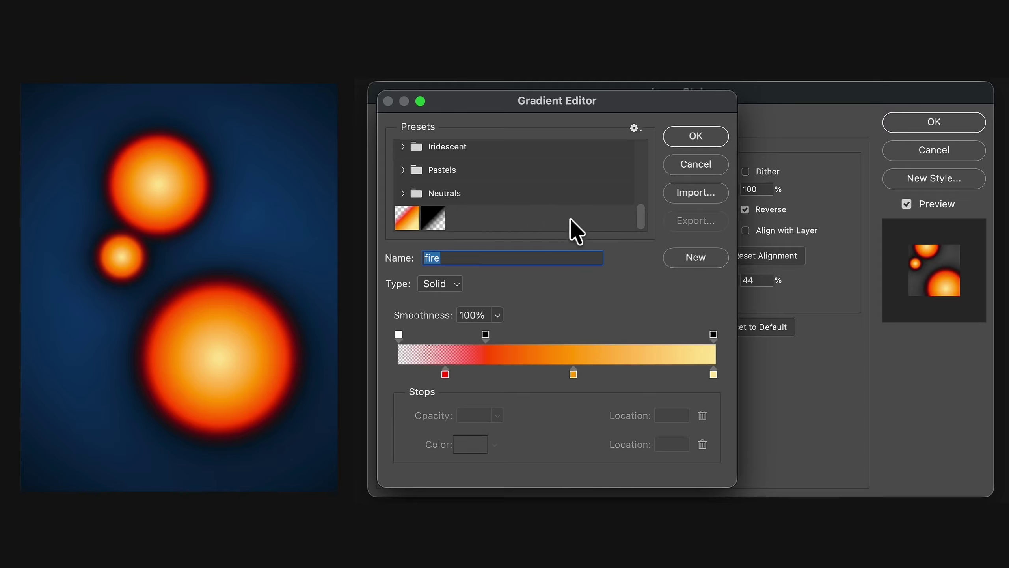
click(689, 258)
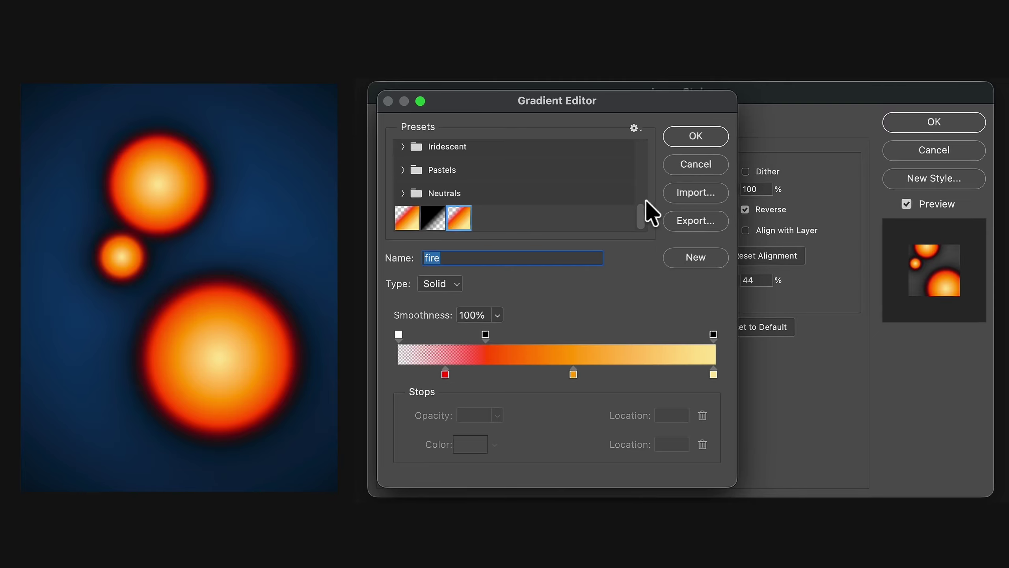
Delete the older fire gradient preset, which sits before the black-to-transparent one.
click(639, 226)
right_click(400, 219)
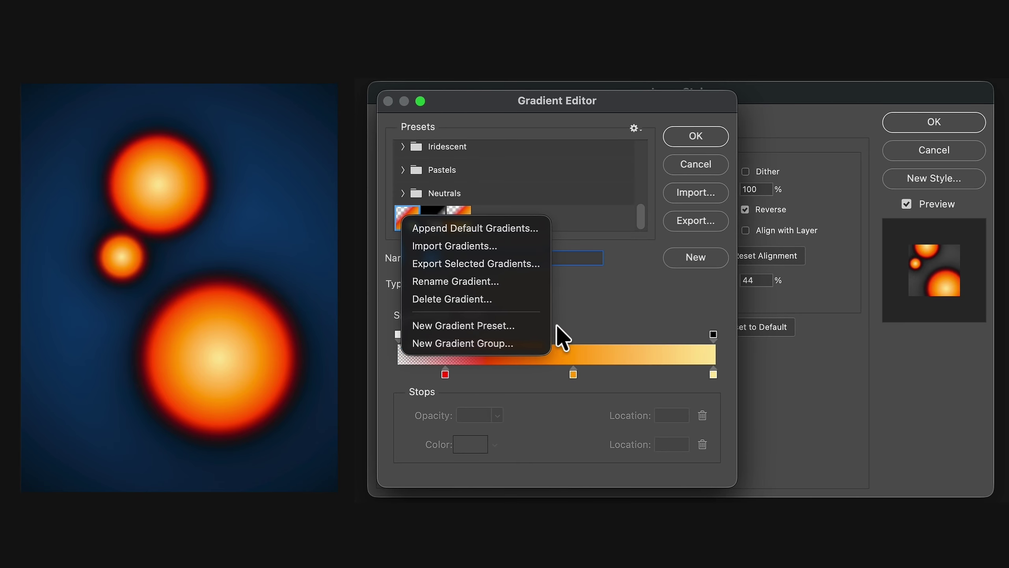
click(472, 299)
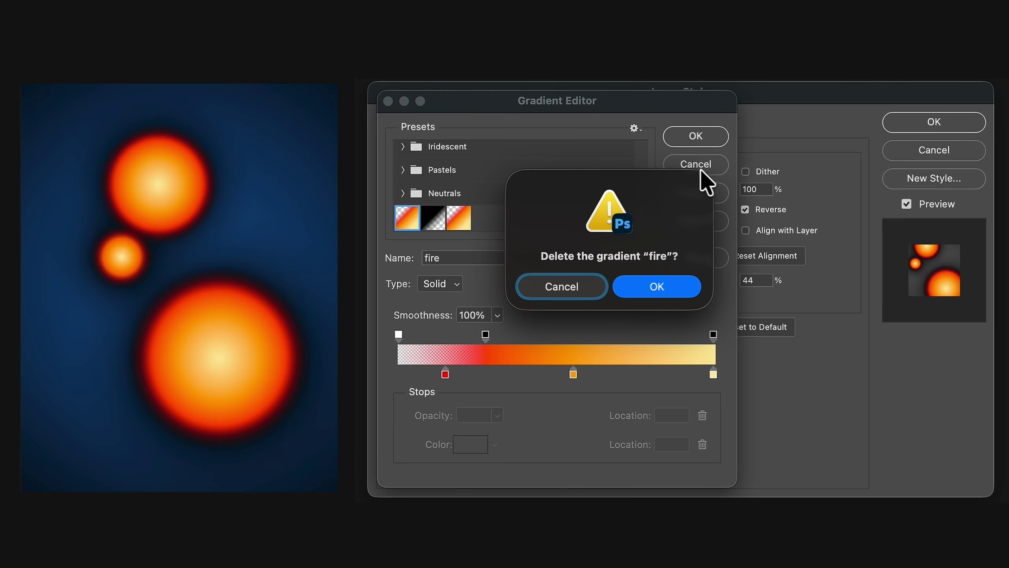
click(678, 290)
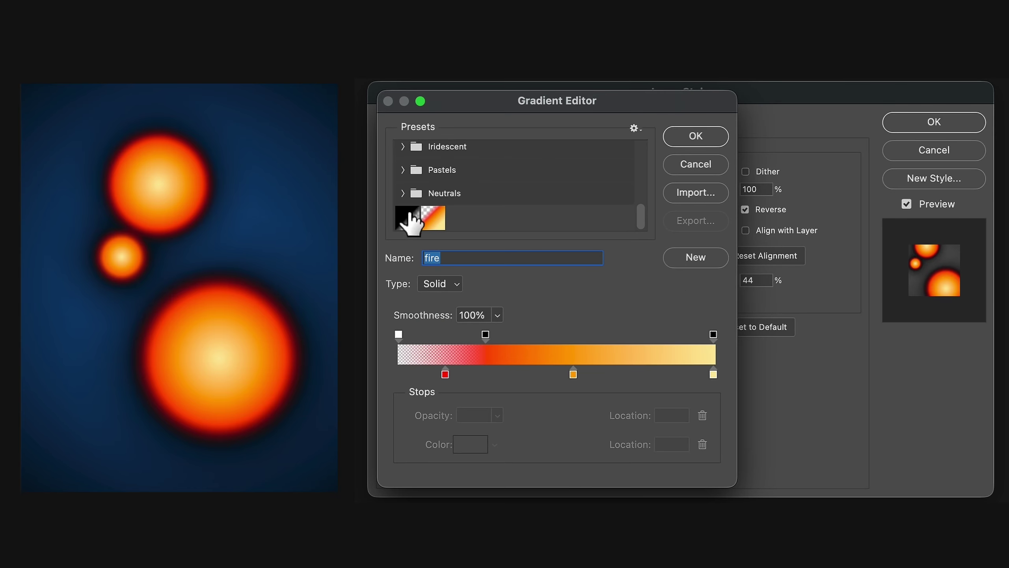
Expand the Iridescent preset group, save the fire gradient into it as a new preset, and close the gradient editor.
scroll(637, 217, up, 1)
scroll(648, 167, up, 2)
click(402, 175)
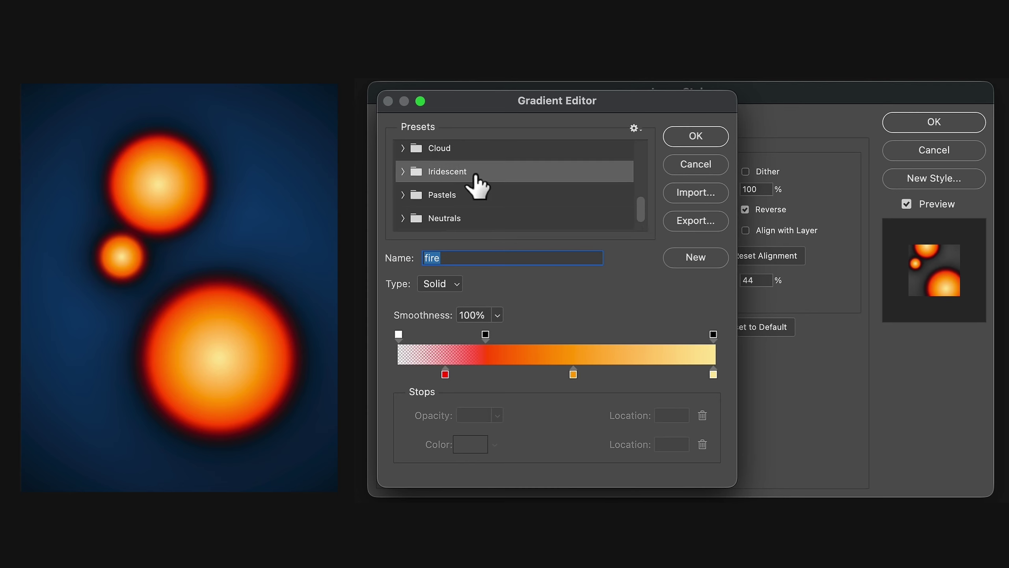
click(455, 170)
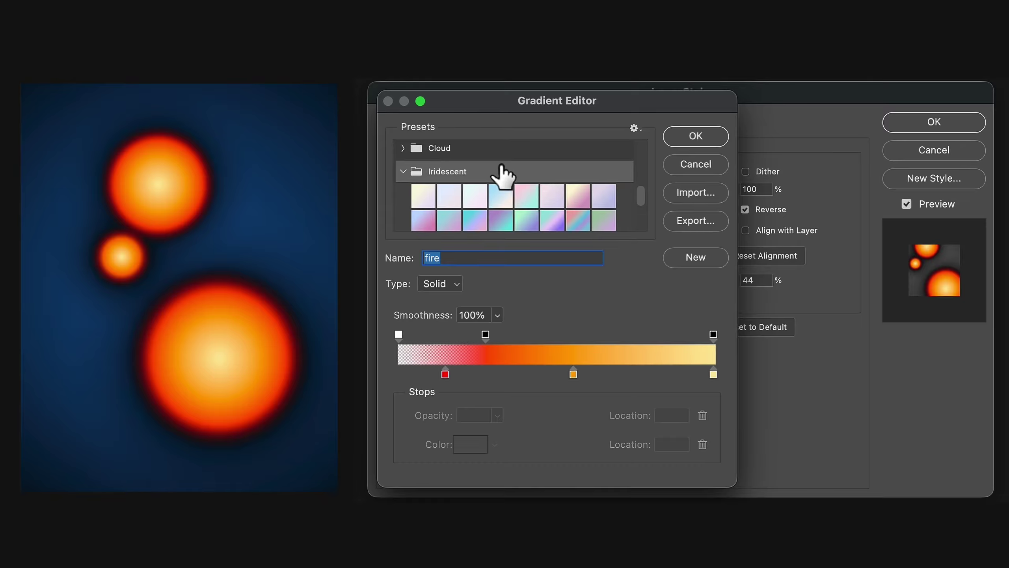
click(692, 258)
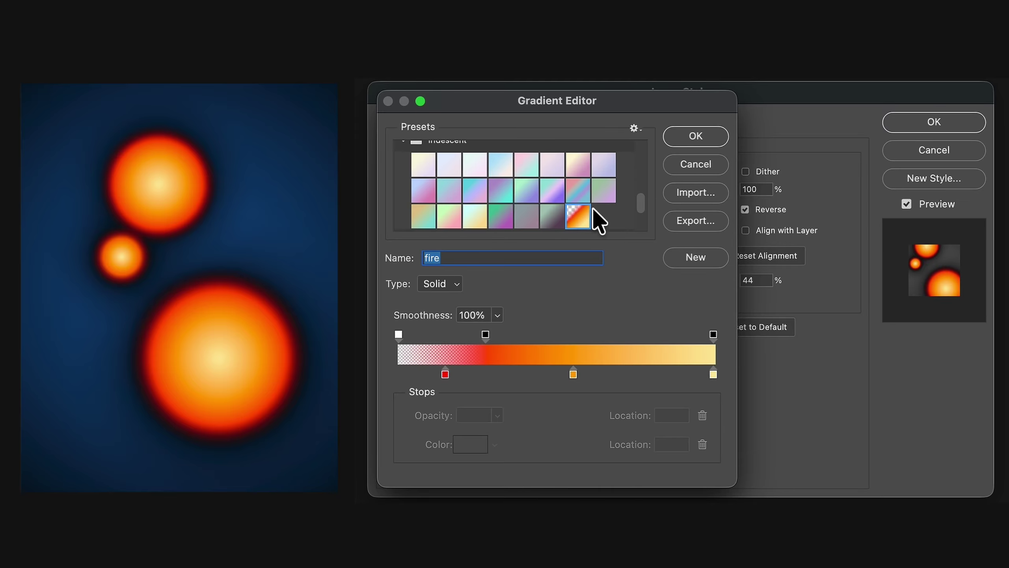
scroll(461, 182, up, 2)
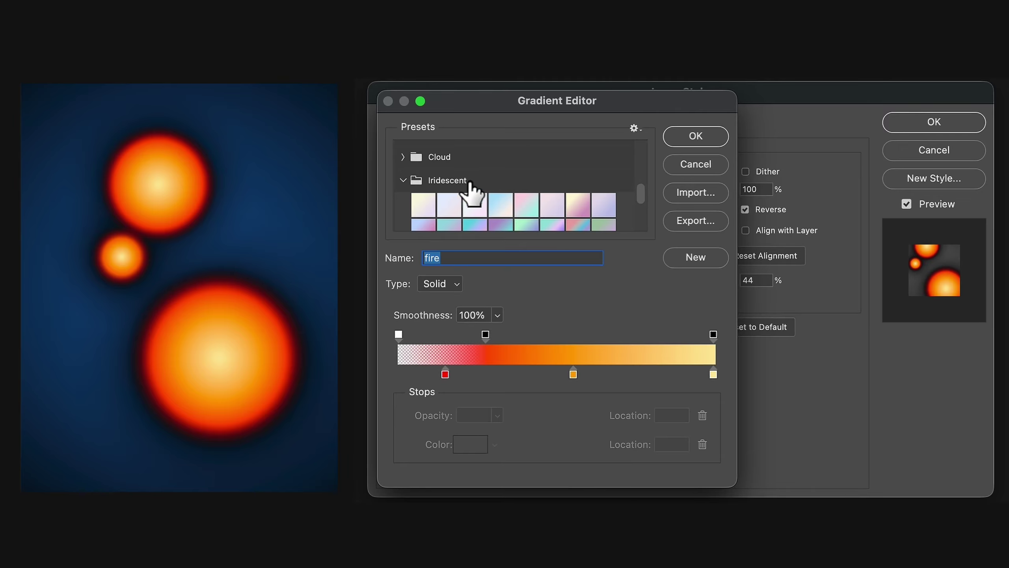
scroll(536, 189, down, 3)
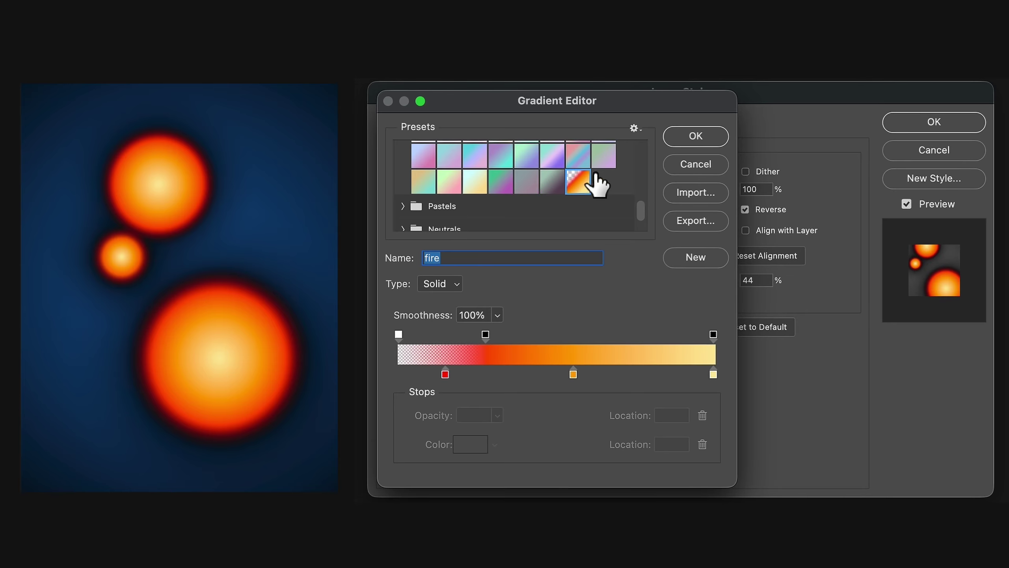
key(Return)
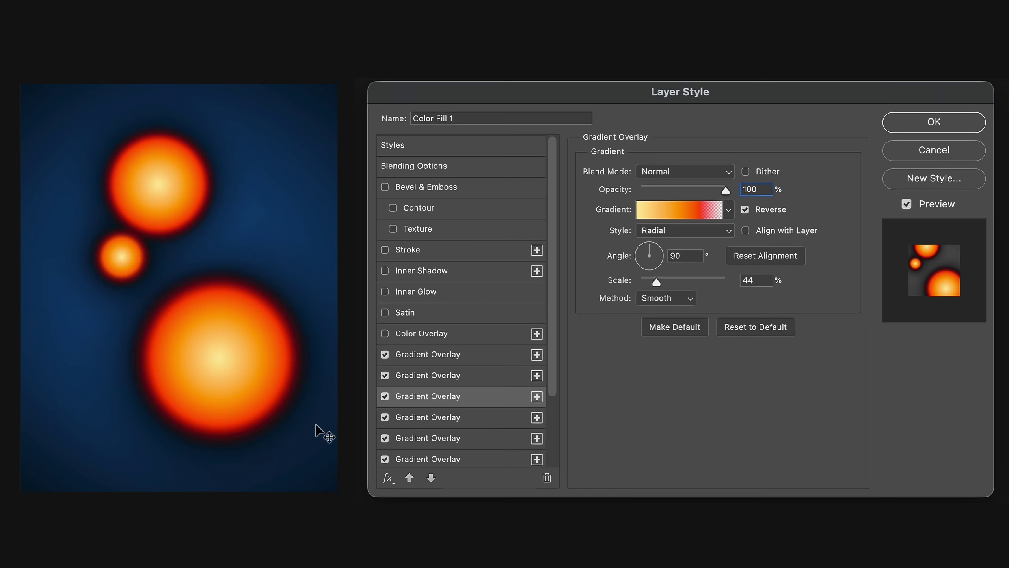